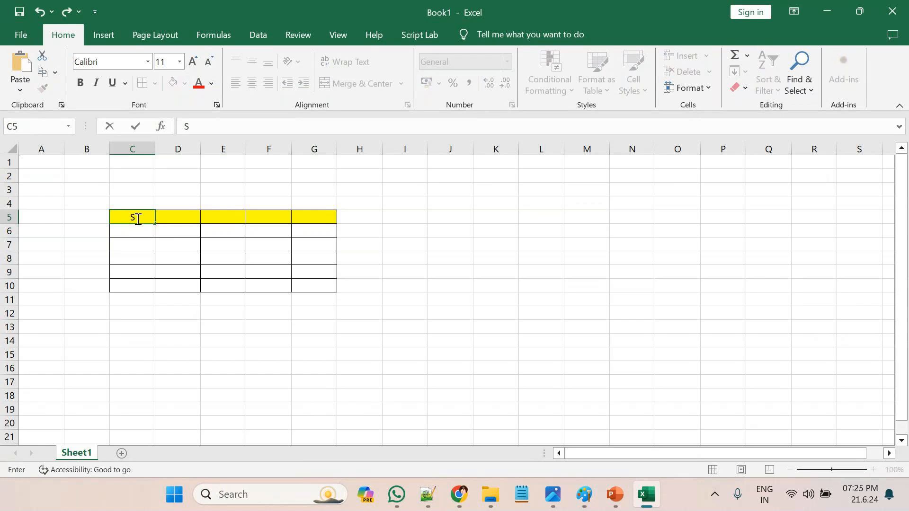
Label C5 and D5 as 'S.no' and 'Name', correcting the typos
{"action": "type", "text": ".com"}
{"action": "key", "text": "BackSpace"}
{"action": "key", "text": "BackSpace"}
{"action": "key", "text": "BackSpace"}
{"action": "type", "text": "no"}
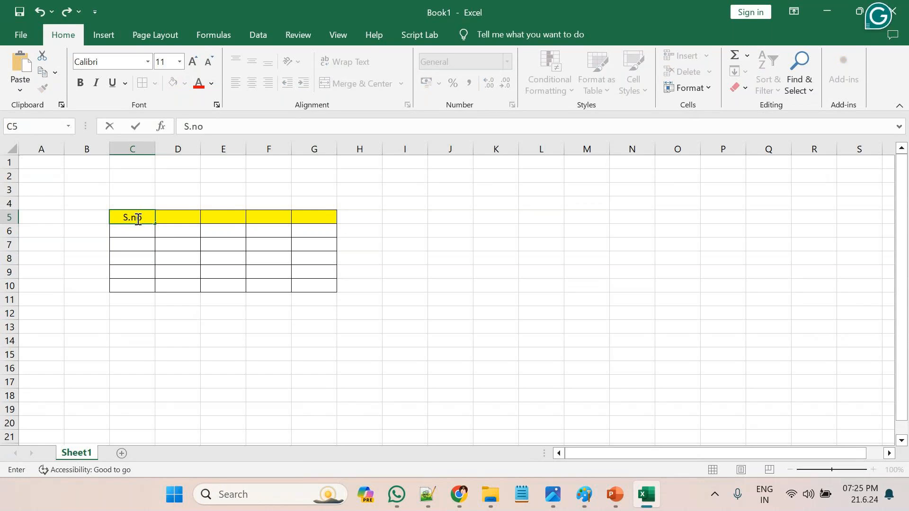
{"action": "left_click", "coordinate": [181, 216]}
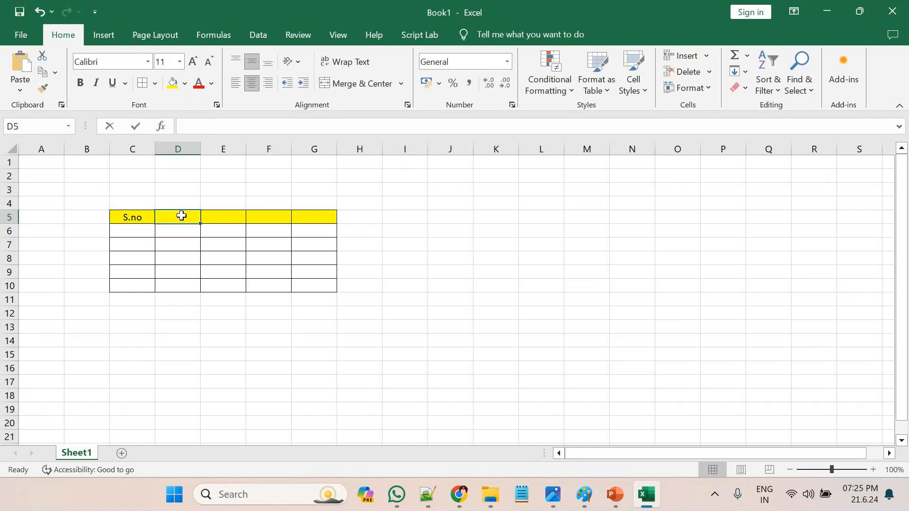
{"action": "type", "text": "ma"}
{"action": "key", "text": "BackSpace"}
{"action": "key", "text": "BackSpace"}
{"action": "type", "text": "Nmae=="}
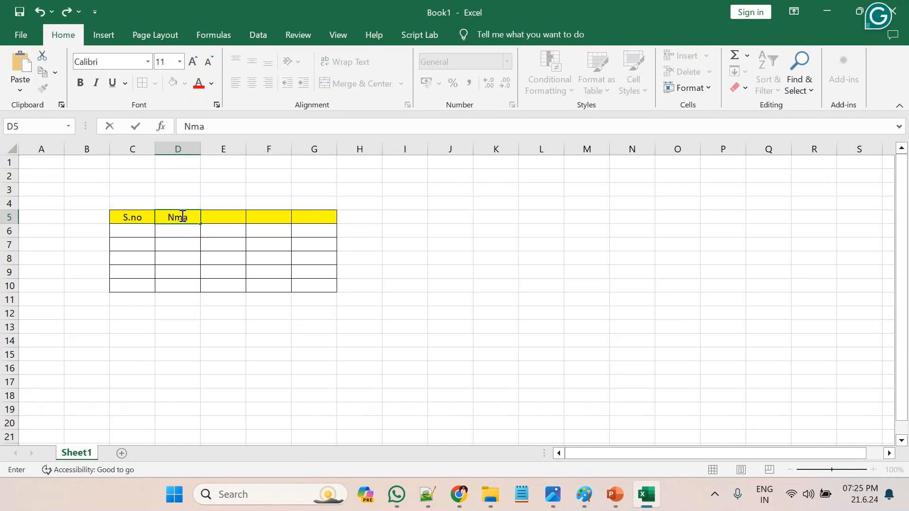
{"action": "key", "text": "BackSpace"}
{"action": "key", "text": "BackSpace"}
{"action": "key", "text": "BackSpace"}
{"action": "key", "text": "BackSpace"}
{"action": "key", "text": "BackSpace"}
{"action": "type", "text": "ame"}
{"action": "left_click", "coordinate": [216, 214]}
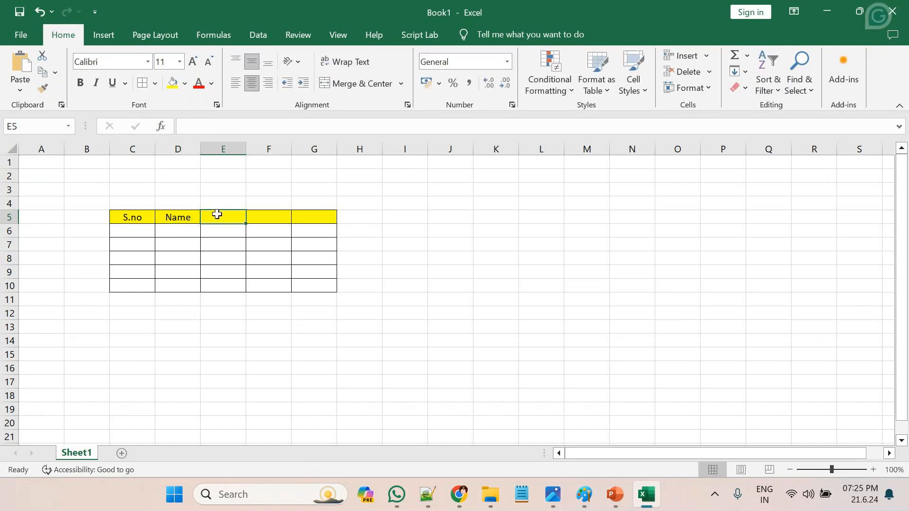
Label E5, F5 and G5 as 'Phone no', 'Domain' and 'Status'
{"action": "type", "text": "P"}
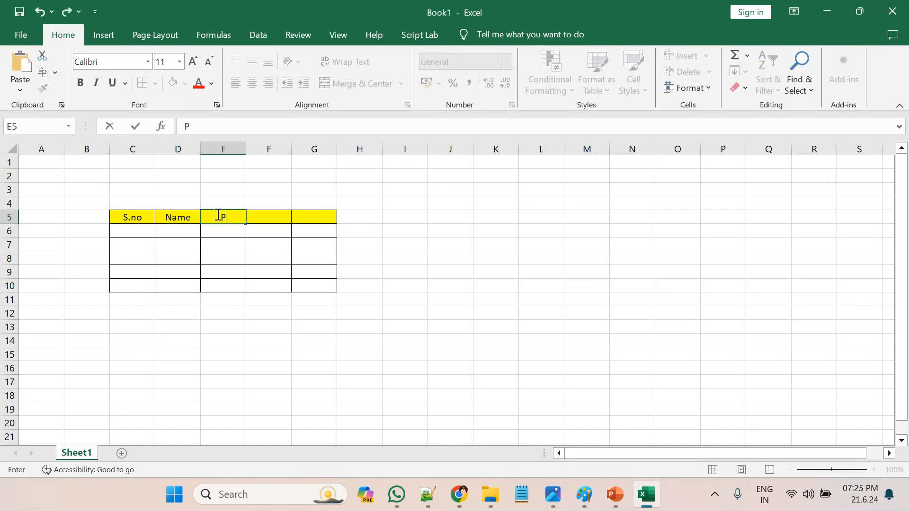
{"action": "type", "text": "hone no"}
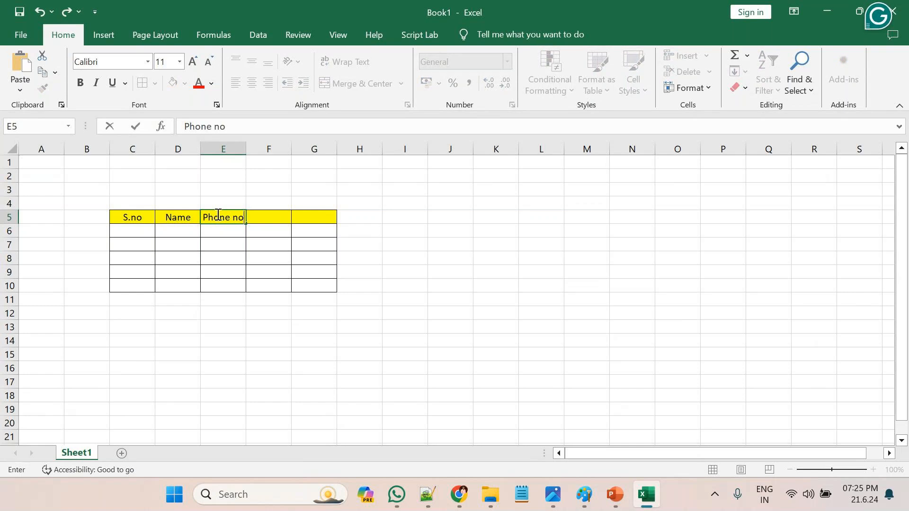
{"action": "left_click", "coordinate": [263, 214]}
{"action": "type", "text": "S"}
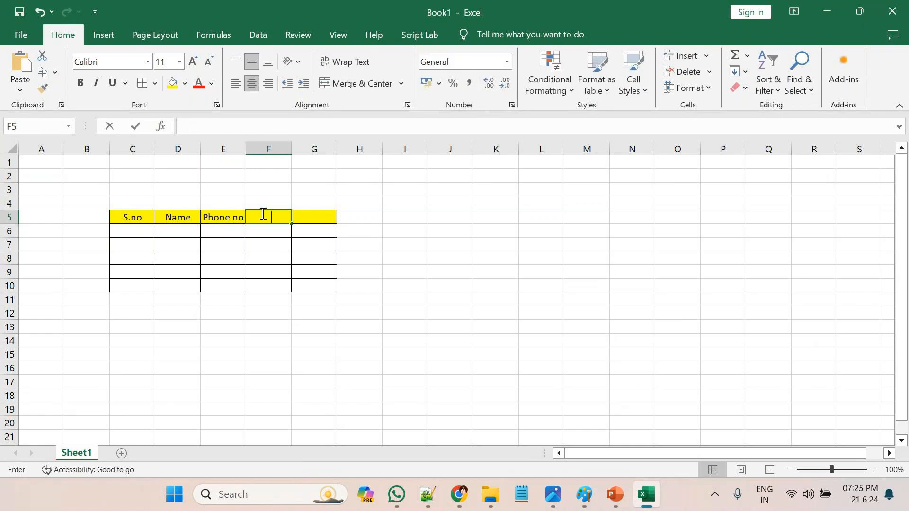
{"action": "key", "text": "BackSpace"}
{"action": "type", "text": "Domai"}
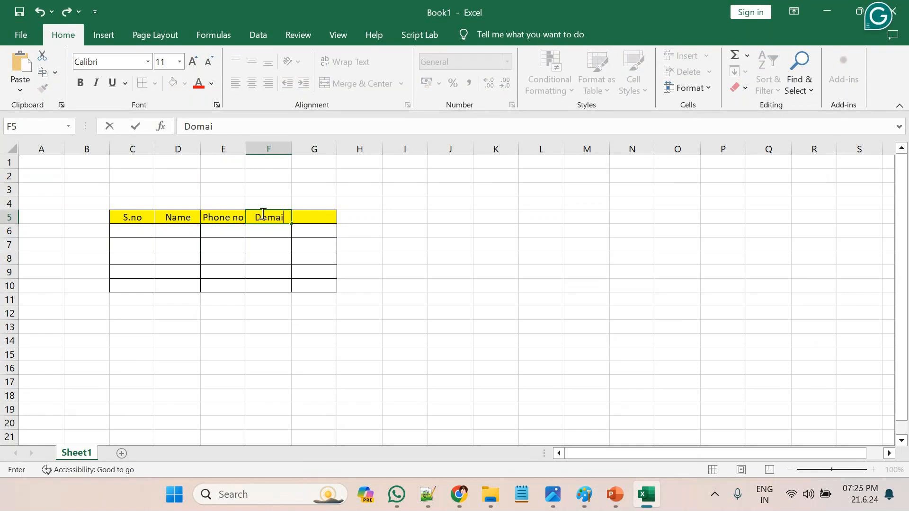
{"action": "type", "text": "n"}
{"action": "left_click", "coordinate": [306, 217]}
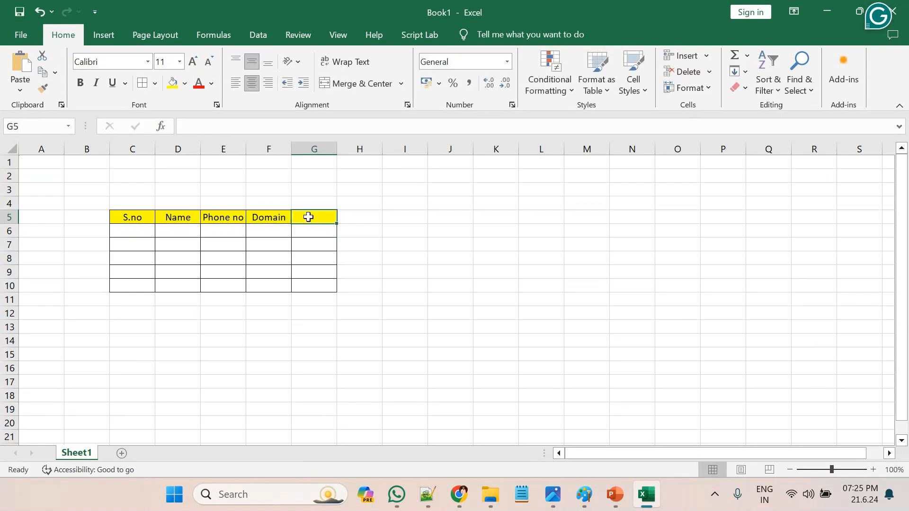
{"action": "type", "text": "Status"}
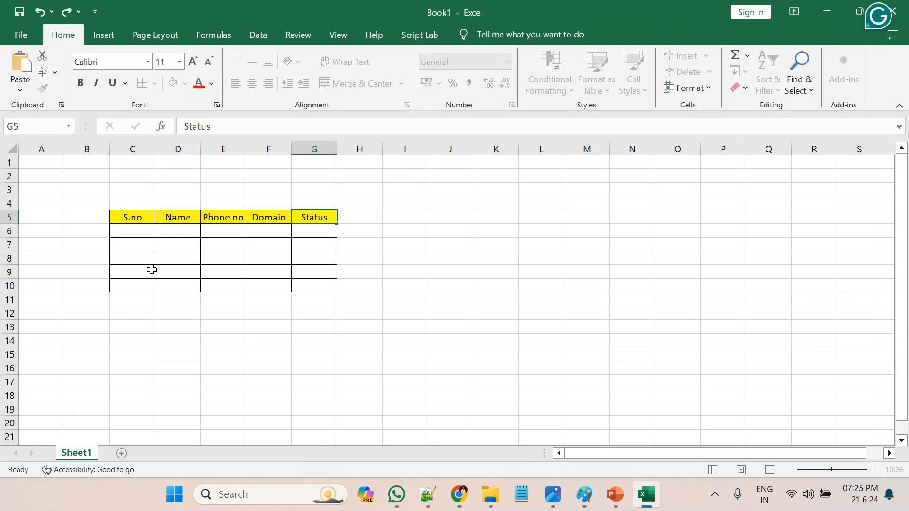
{"action": "left_click", "coordinate": [144, 229]}
Enter serial numbers 1 through 5 in C6:C10
{"action": "type", "text": "1"}
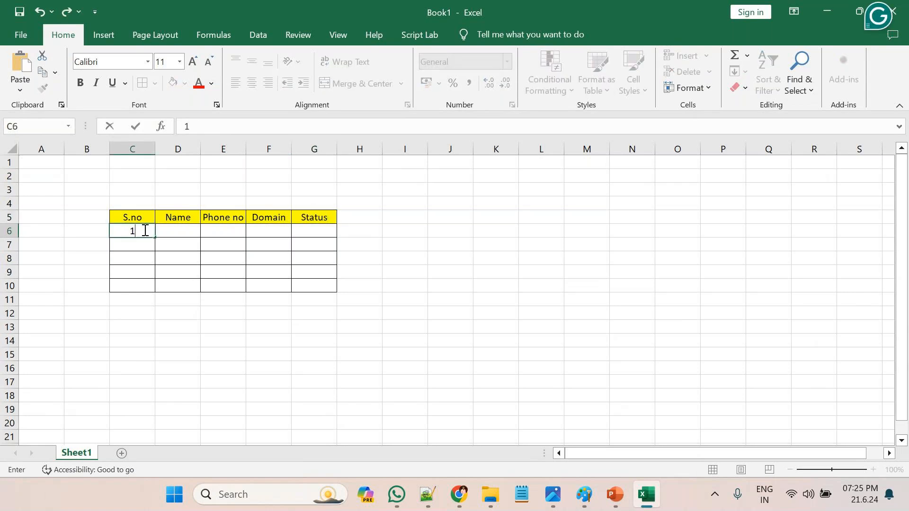
{"action": "key", "text": "Return"}
{"action": "key", "text": "Return"}
{"action": "type", "text": "2"}
{"action": "key", "text": "Up"}
{"action": "type", "text": "2"}
{"action": "key", "text": "Down"}
{"action": "key", "text": "Down"}
{"action": "key", "text": "Up"}
{"action": "type", "text": "3"}
{"action": "key", "text": "Return"}
{"action": "key", "text": "Down"}
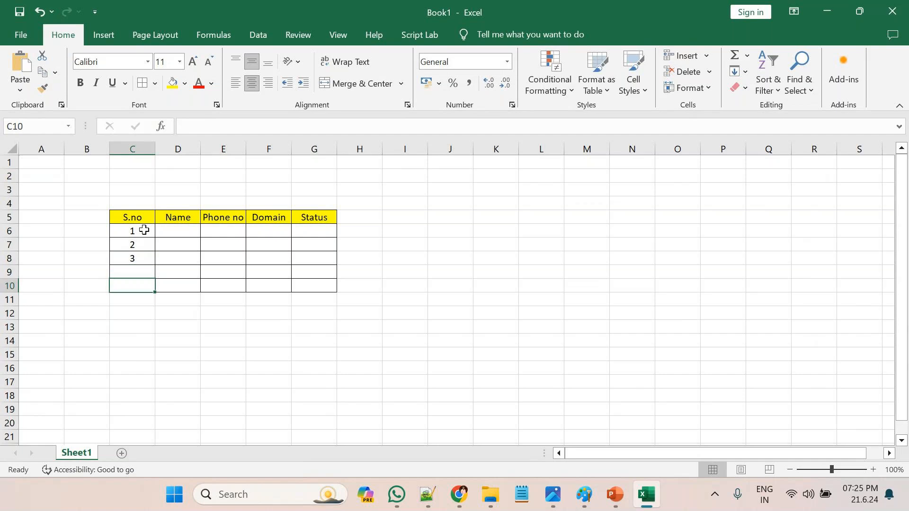
{"action": "key", "text": "Up"}
{"action": "type", "text": "4"}
{"action": "key", "text": "Return"}
{"action": "type", "text": "5"}
{"action": "key", "text": "Return"}
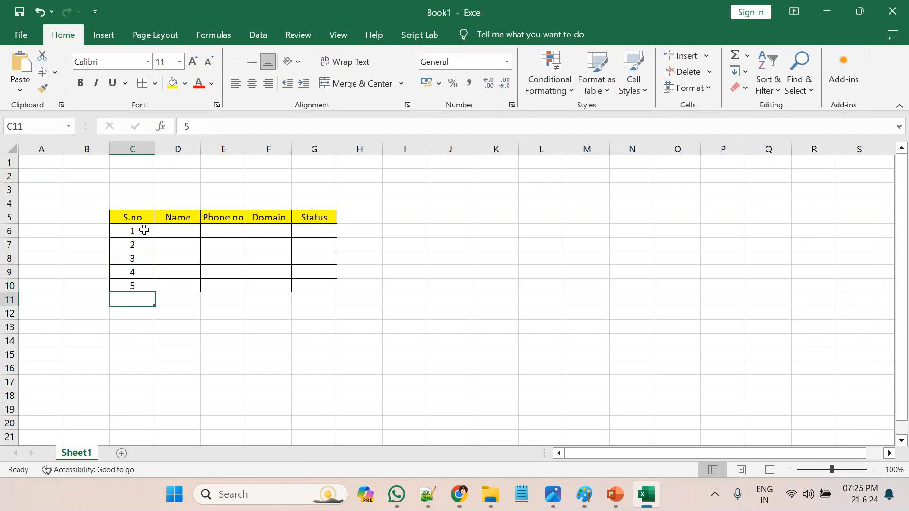
Enter the names ABC, CDE, EFG, HIJ and KLM in D6:D10
{"action": "left_click", "coordinate": [174, 228]}
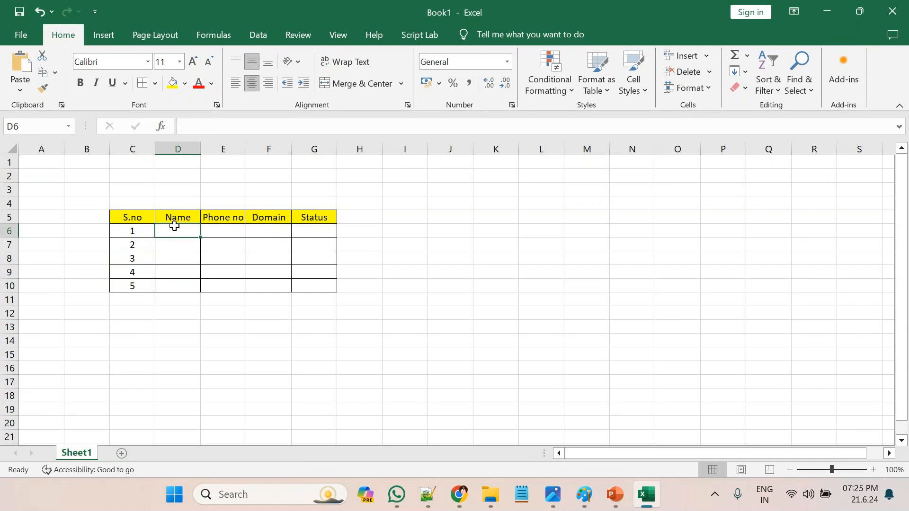
{"action": "type", "text": "AB"}
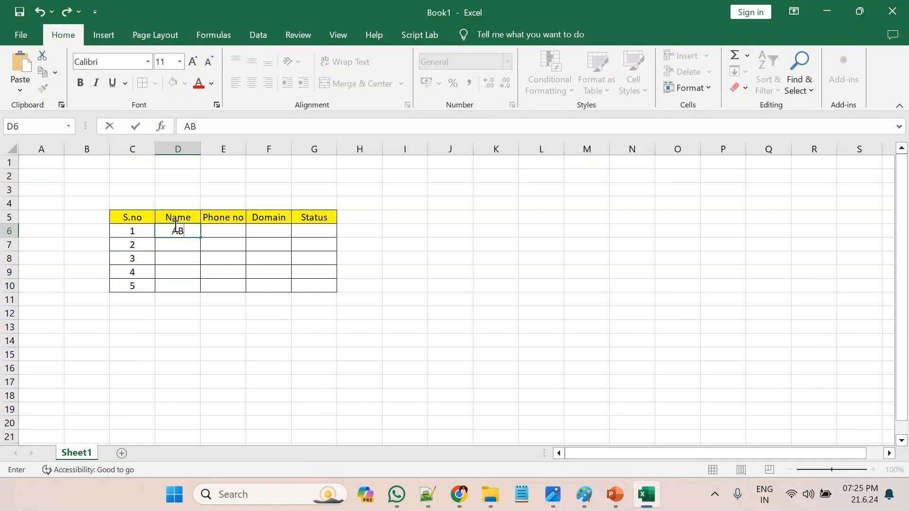
{"action": "type", "text": "C"}
{"action": "key", "text": "Return"}
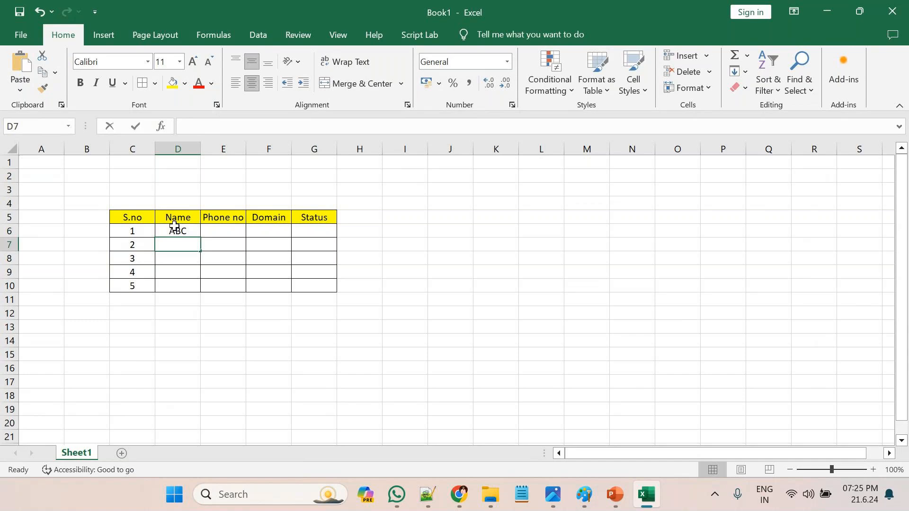
{"action": "type", "text": "CE"}
{"action": "key", "text": "BackSpace"}
{"action": "type", "text": "DE"}
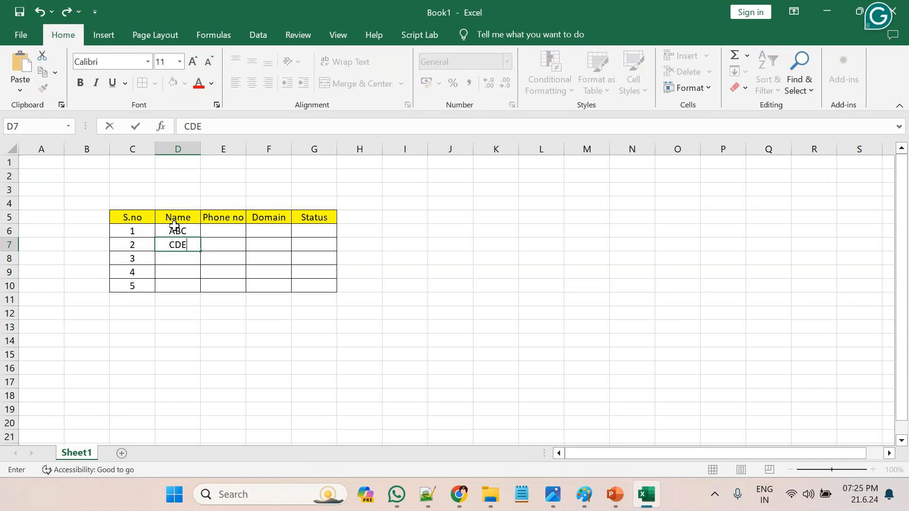
{"action": "key", "text": "Return"}
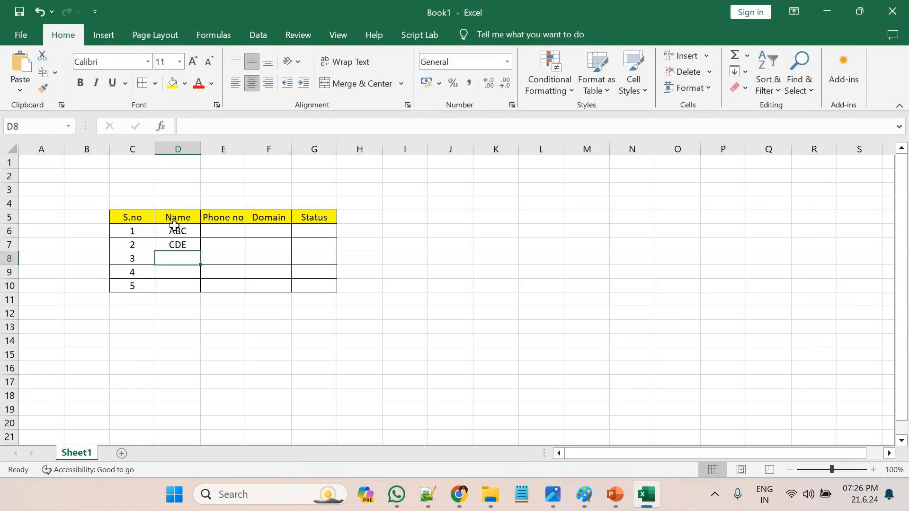
{"action": "type", "text": "EFG"}
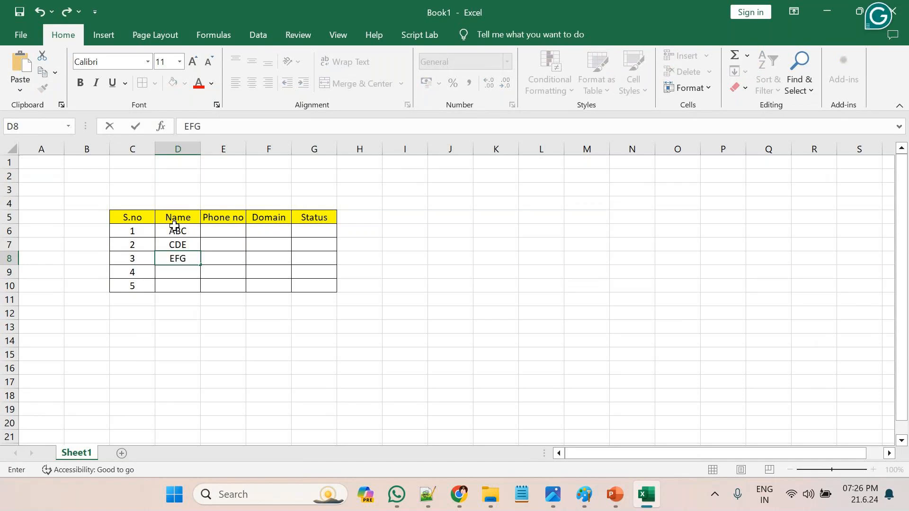
{"action": "key", "text": "Return"}
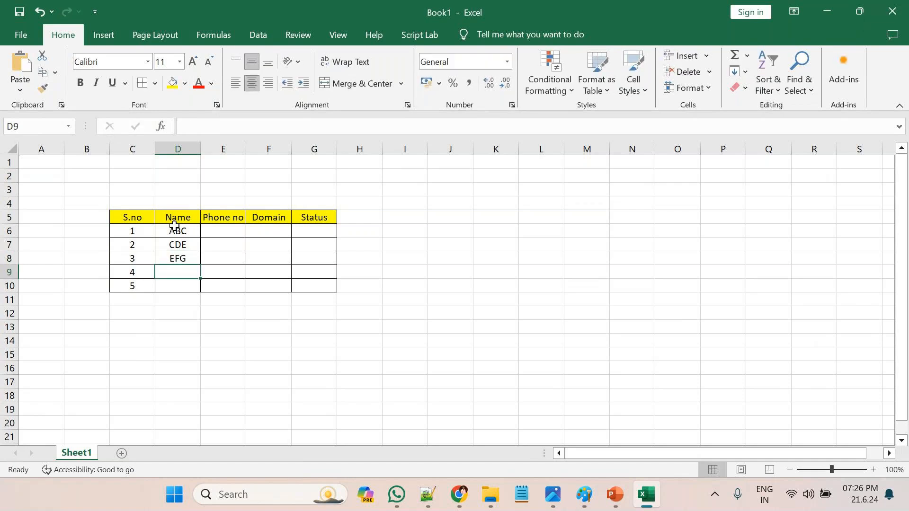
{"action": "type", "text": "HIJ"}
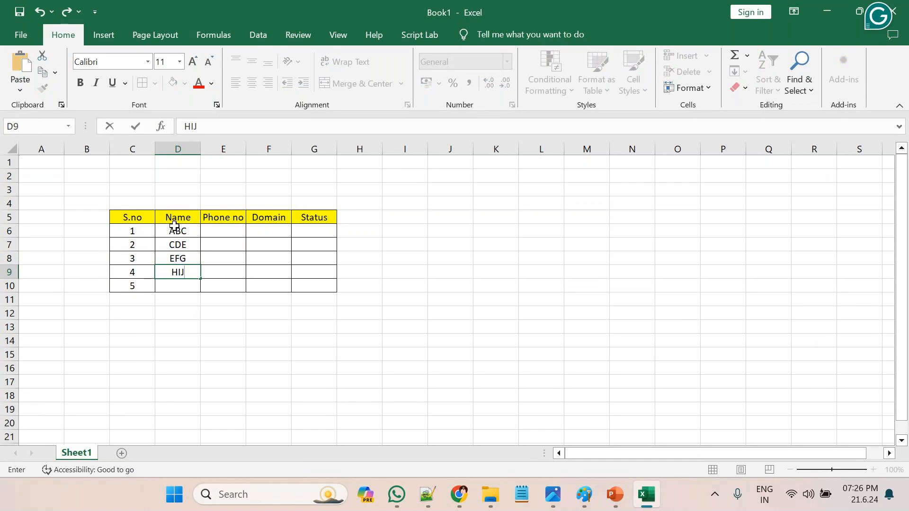
{"action": "key", "text": "Return"}
{"action": "type", "text": "KLM"}
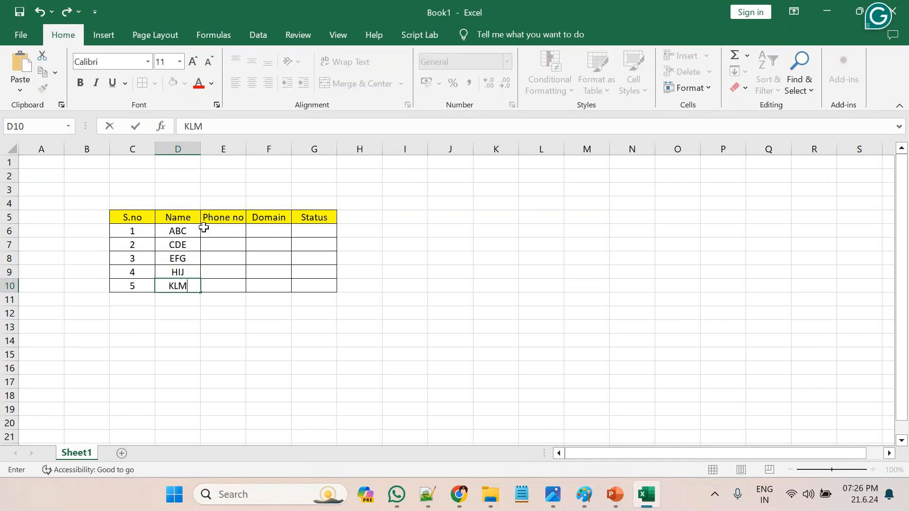
{"action": "left_click", "coordinate": [218, 230]}
Enter phone numbers 123, 456, 789 and 91011 in E6:E9
{"action": "type", "text": "123"}
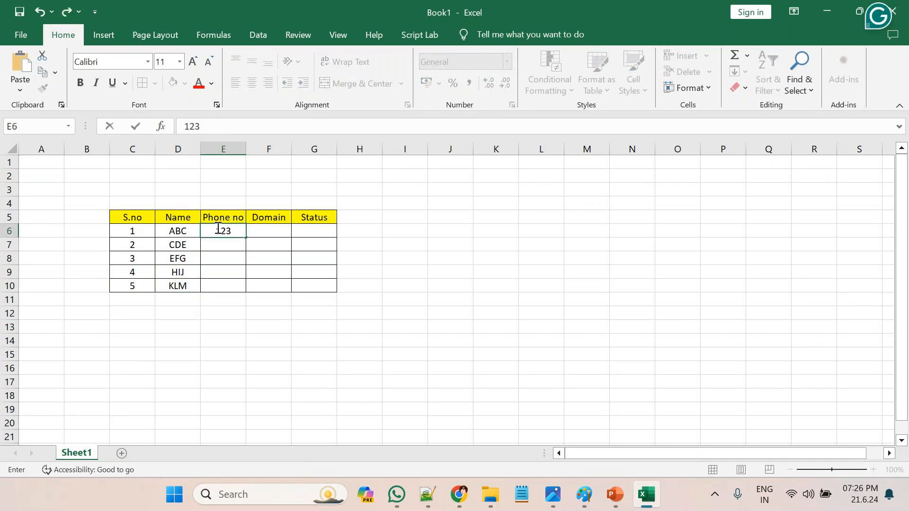
{"action": "key", "text": "Return"}
{"action": "type", "text": "45"}
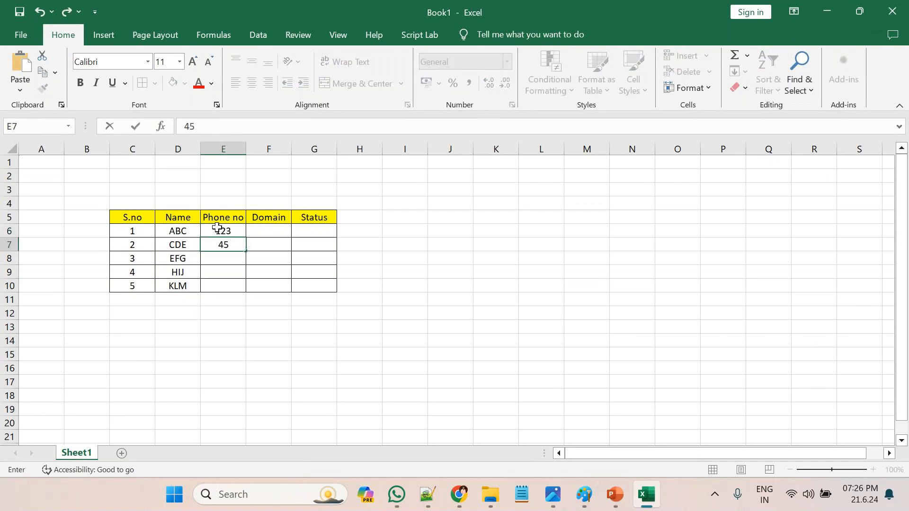
{"action": "type", "text": "6"}
{"action": "key", "text": "Return"}
{"action": "type", "text": "789"}
{"action": "key", "text": "Return"}
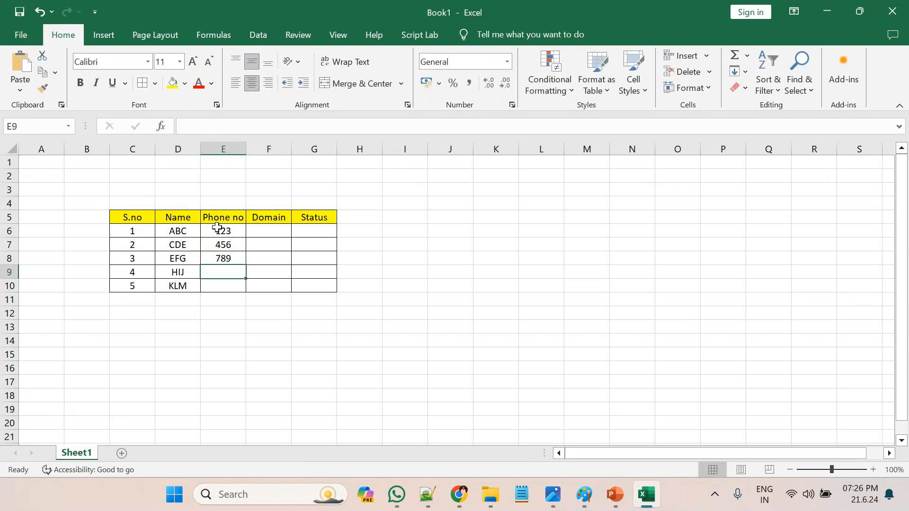
{"action": "type", "text": "910"}
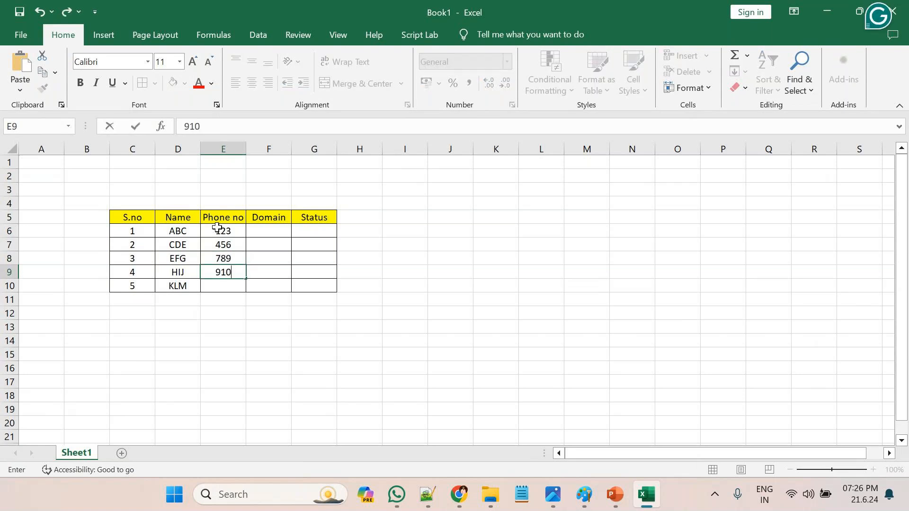
{"action": "type", "text": "11"}
{"action": "key", "text": "Return"}
{"action": "type", "text": "11"}
Set KLM's phone number to 121314 and clear the stray digit below the table
{"action": "key", "text": "BackSpace"}
{"action": "type", "text": "2"}
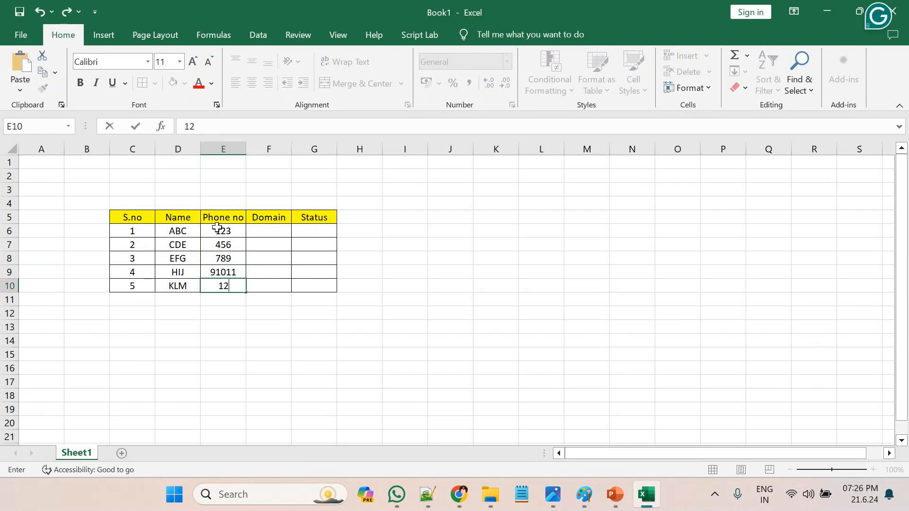
{"action": "key", "text": "Return"}
{"action": "type", "text": "1"}
{"action": "key", "text": "Return"}
{"action": "key", "text": "Up"}
{"action": "key", "text": "Up"}
{"action": "key", "text": "Down"}
{"action": "key", "text": "BackSpace"}
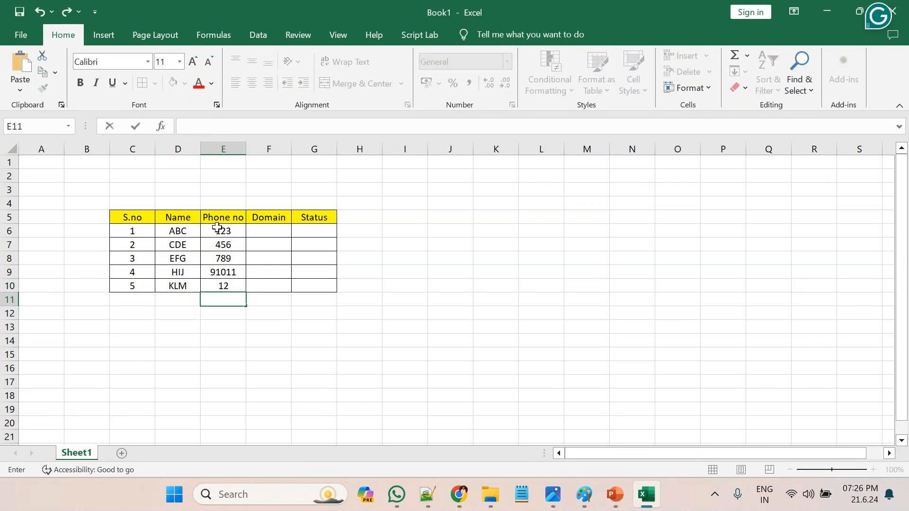
{"action": "key", "text": "Up"}
{"action": "type", "text": "121314"}
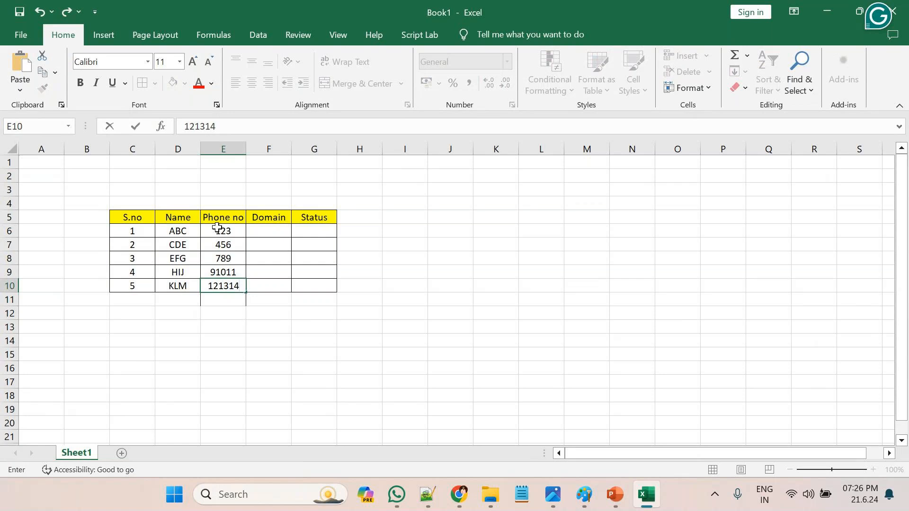
{"action": "key", "text": "Return"}
Enter domains AWS, AZURE, AWS, AZURE, AWS in F6:F10
{"action": "left_click", "coordinate": [269, 232]}
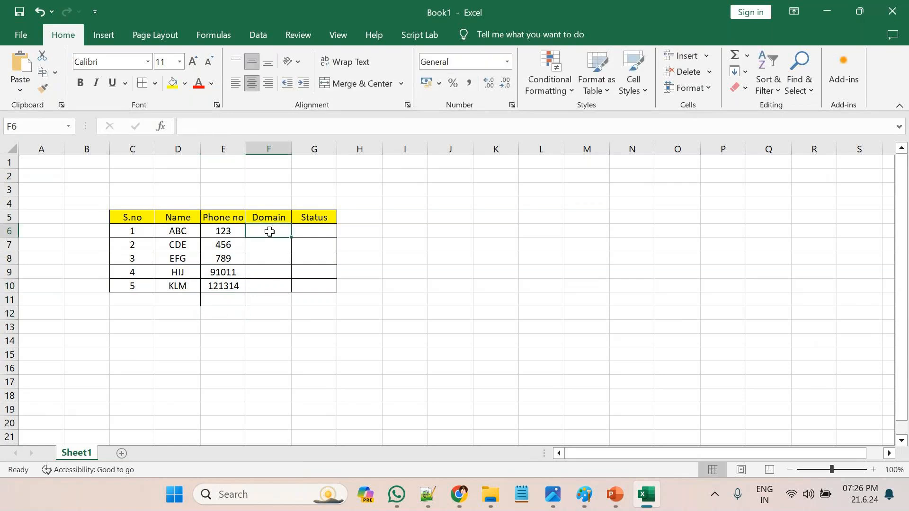
{"action": "type", "text": "AWS"}
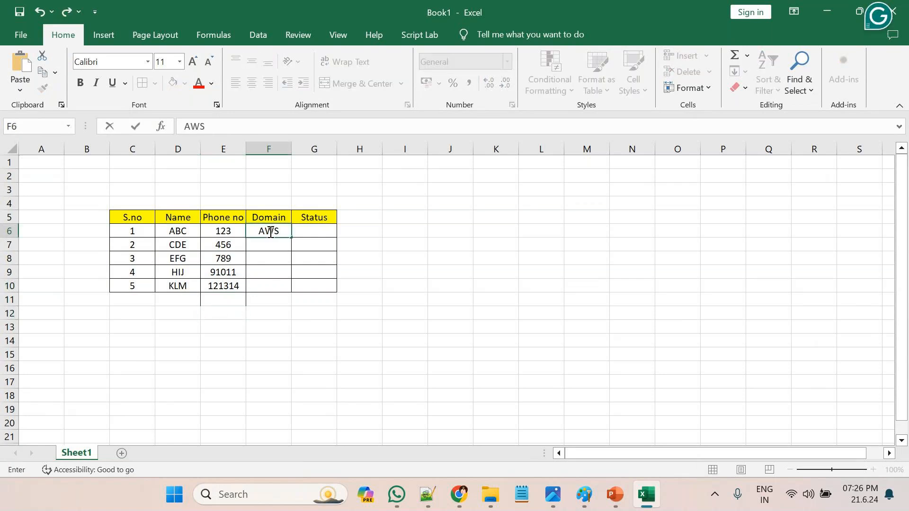
{"action": "key", "text": "Return"}
{"action": "type", "text": "AZURE"}
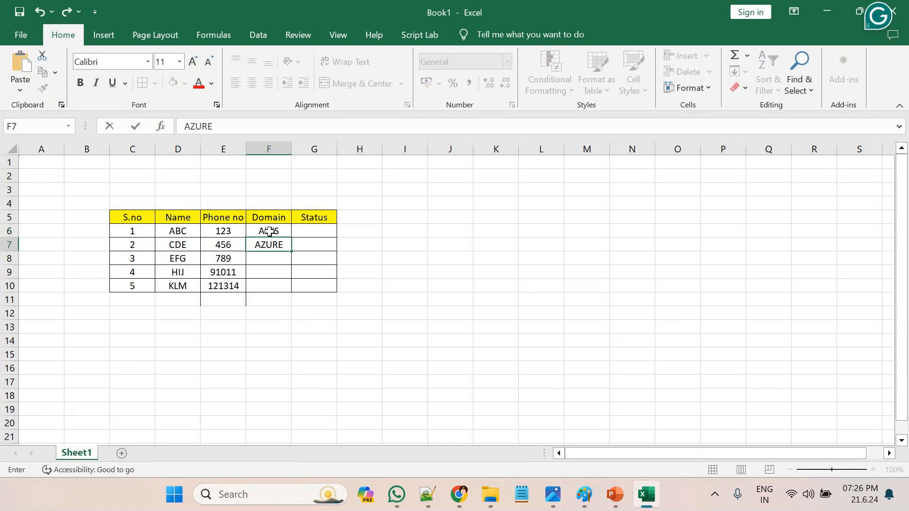
{"action": "key", "text": "Return"}
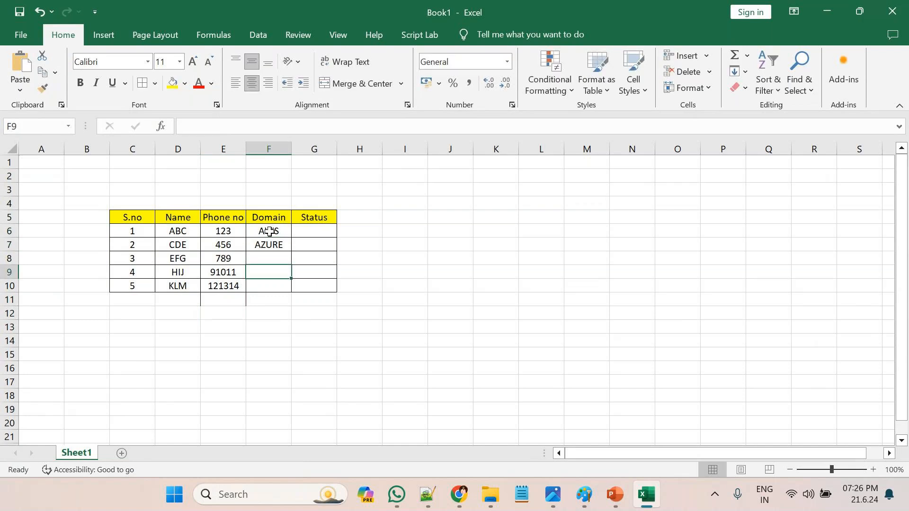
{"action": "type", "text": "AWS"}
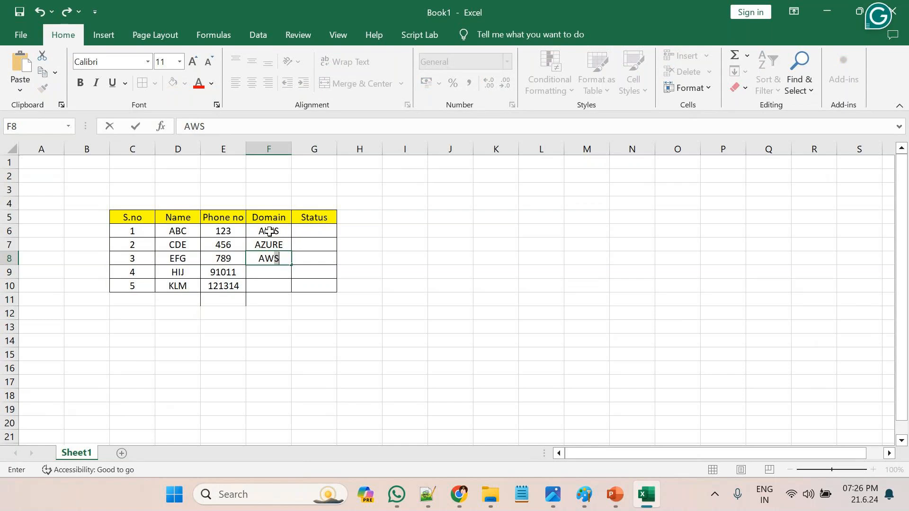
{"action": "key", "text": "Return"}
{"action": "type", "text": "AZURE"}
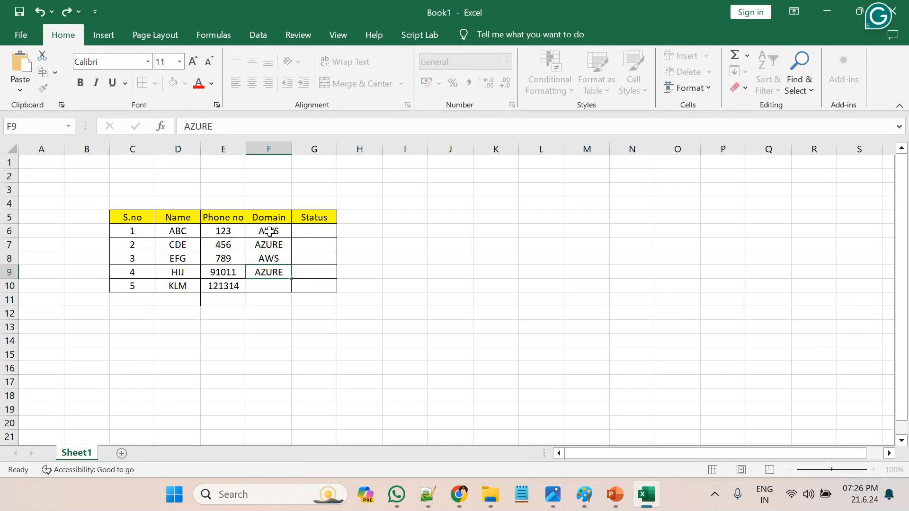
{"action": "key", "text": "Return"}
{"action": "type", "text": "AWS"}
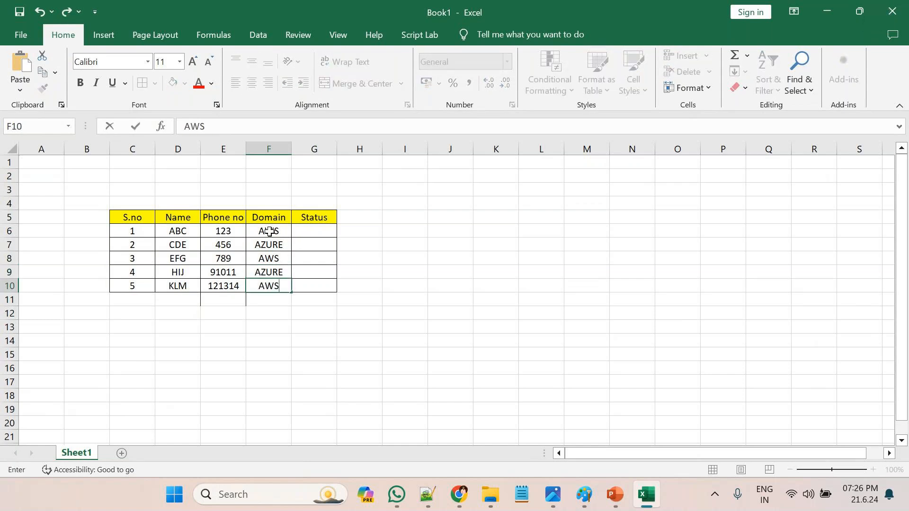
{"action": "left_click", "coordinate": [311, 235]}
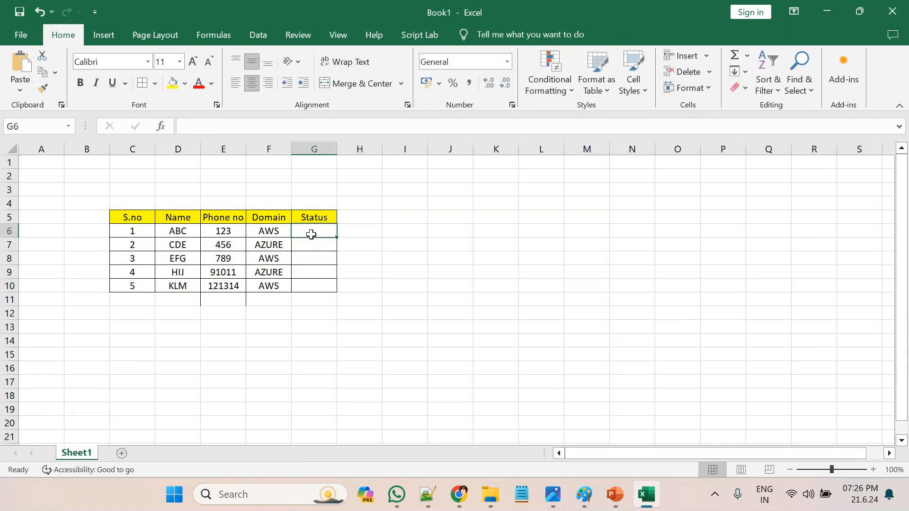
Set the first two statuses to Pass and Fail, fixing Fail's capitalisation
{"action": "type", "text": "P"}
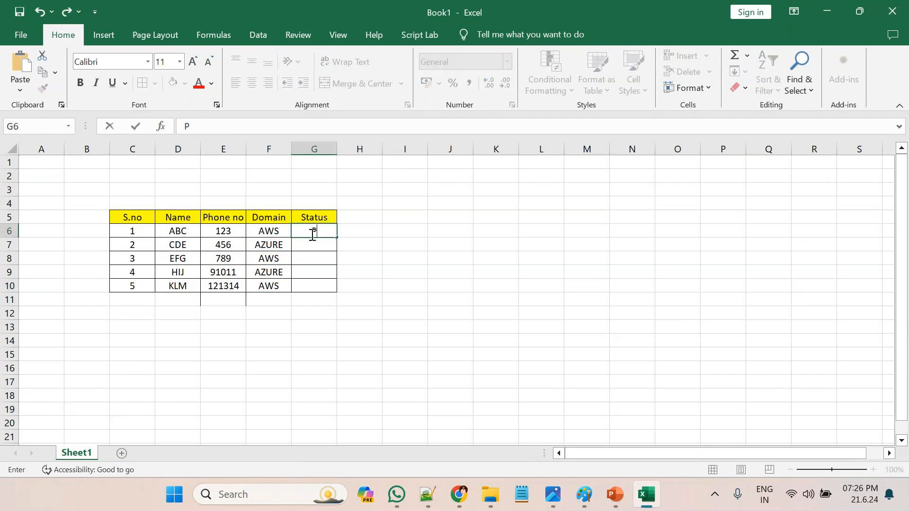
{"action": "type", "text": "aass"}
{"action": "key", "text": "Return"}
{"action": "type", "text": "fail"}
{"action": "key", "text": "Return"}
{"action": "key", "text": "Up"}
{"action": "type", "text": "Fail"}
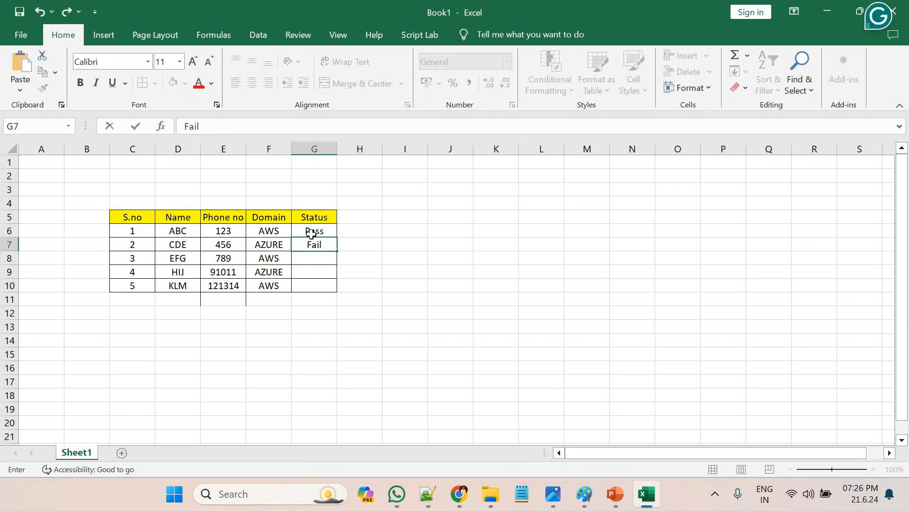
{"action": "key", "text": "Return"}
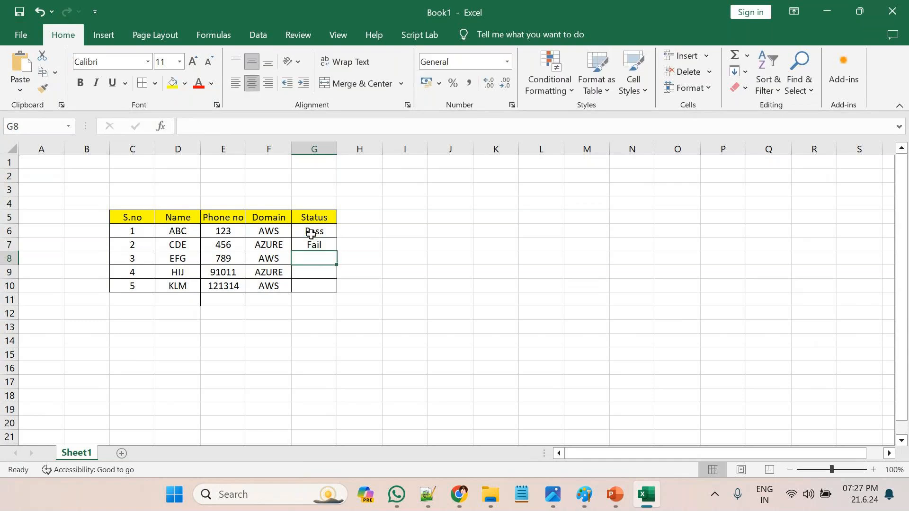
Set EFG's and HIJ's statuses to Pass and Fail and begin Pass for KLM
{"action": "type", "text": "pass"}
{"action": "key", "text": "Return"}
{"action": "type", "text": "f"}
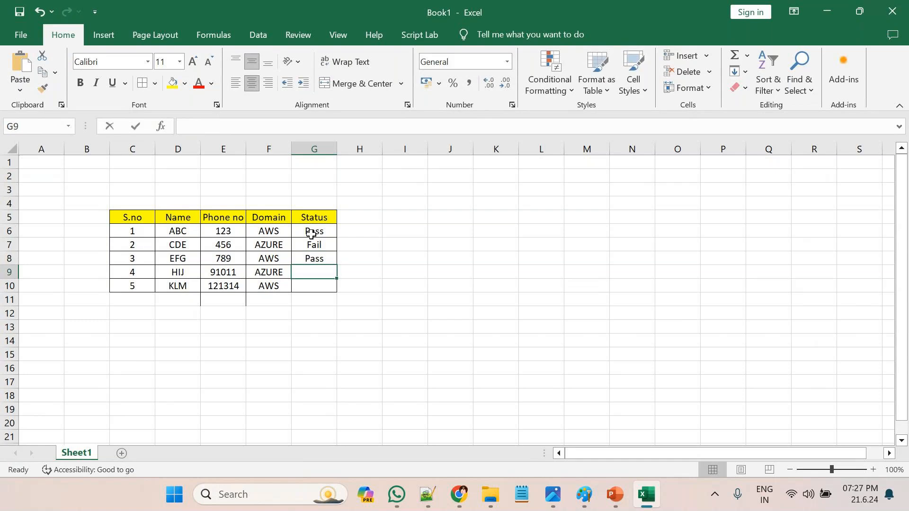
{"action": "key", "text": "Return"}
{"action": "type", "text": "f"}
{"action": "key", "text": "Escape"}
{"action": "type", "text": "p"}
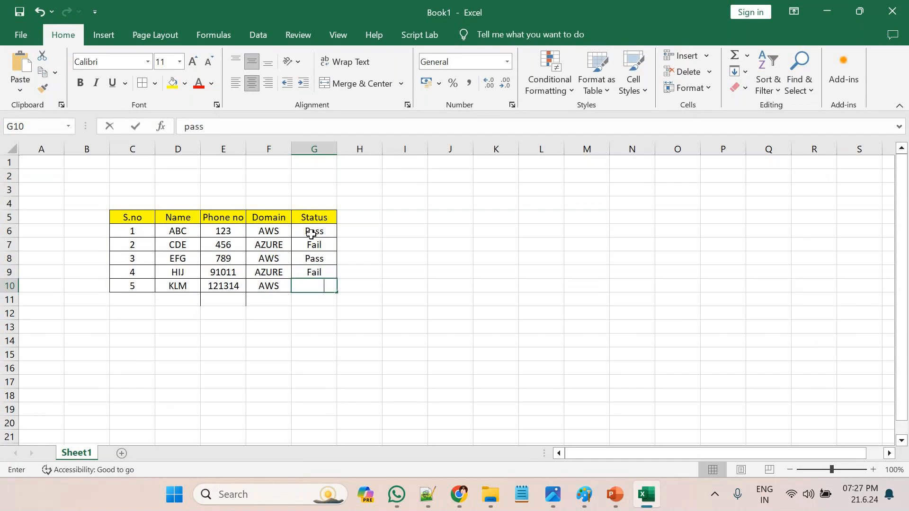
Commit KLM's Pass status and make the header row C5:G5 bold
{"action": "left_click", "coordinate": [283, 313]}
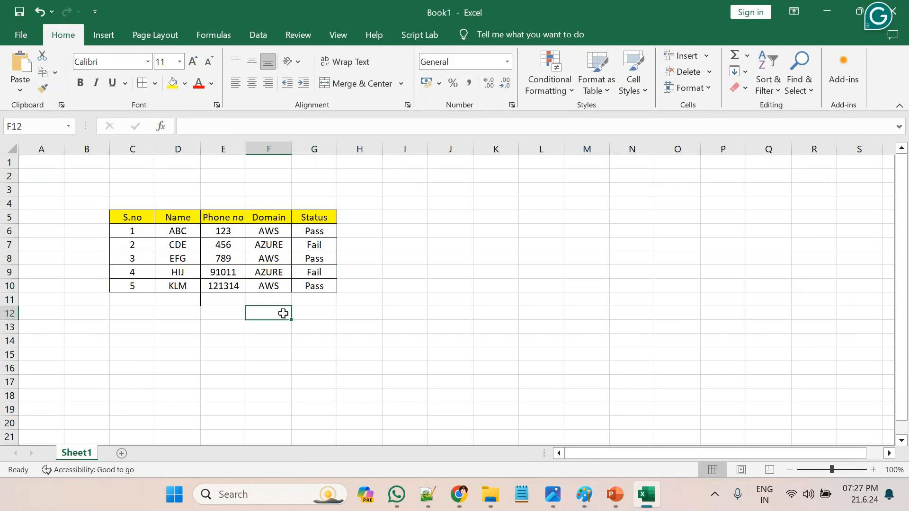
{"action": "left_click_drag", "start_coordinate": [123, 215], "coordinate": [324, 218]}
{"action": "left_click", "coordinate": [80, 83]}
{"action": "left_click", "coordinate": [452, 218]}
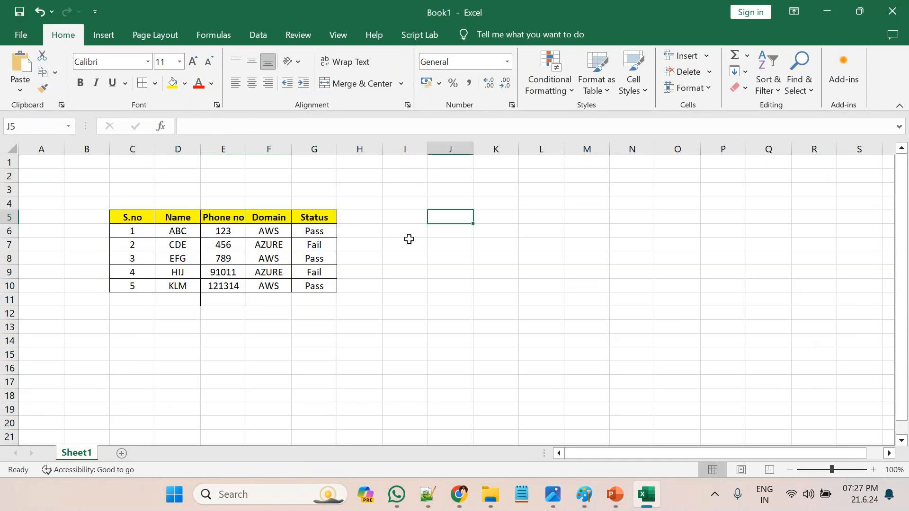
Fill the Pass rows (ABC, EFG, KLM) light green from Name to Status
{"action": "left_click_drag", "start_coordinate": [192, 233], "coordinate": [308, 230]}
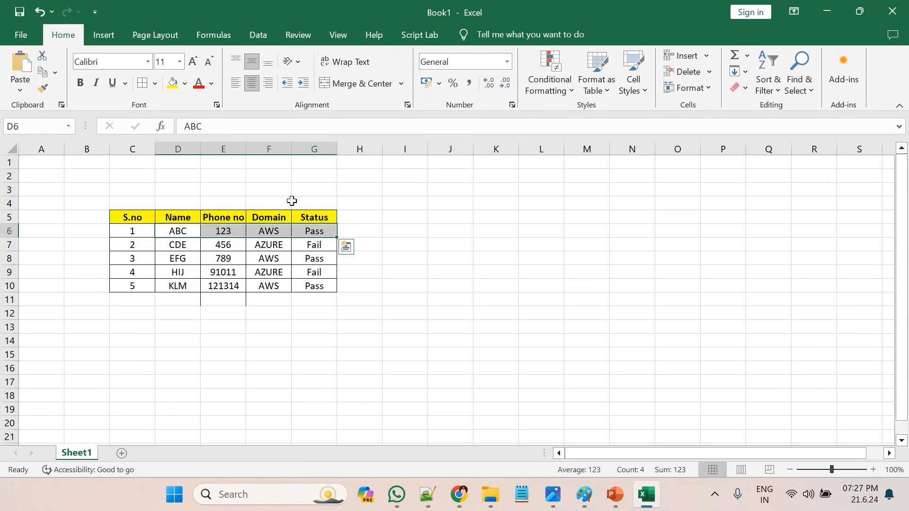
{"action": "left_click", "coordinate": [183, 87]}
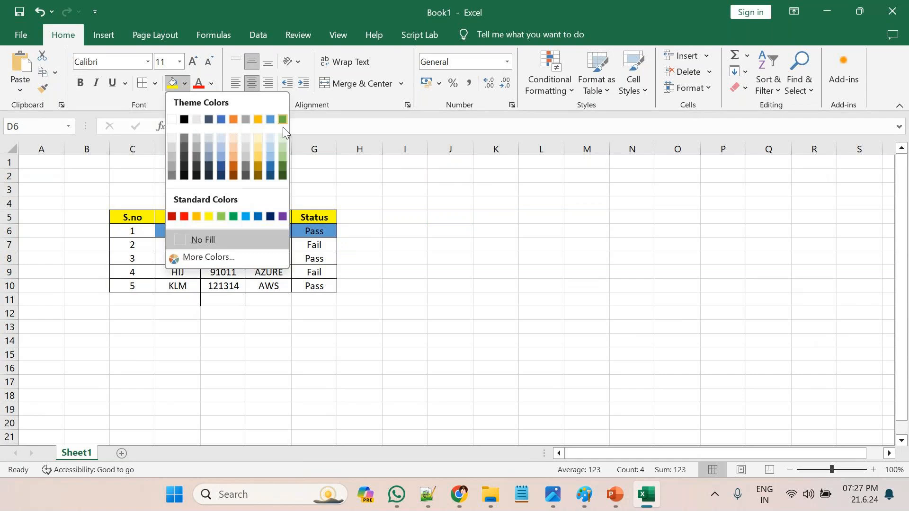
{"action": "left_click", "coordinate": [283, 159]}
{"action": "left_click", "coordinate": [391, 217]}
{"action": "left_click_drag", "start_coordinate": [176, 258], "coordinate": [310, 258]}
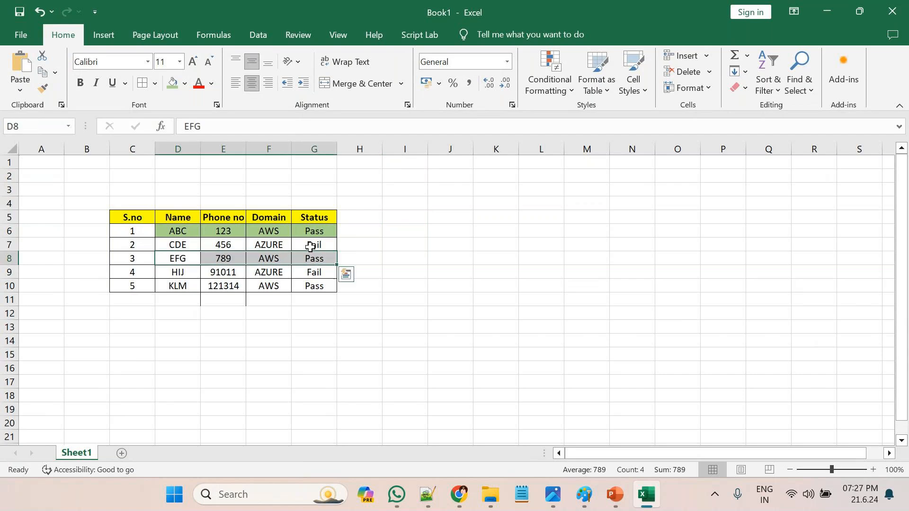
{"action": "left_click", "coordinate": [172, 84]}
{"action": "left_click_drag", "start_coordinate": [178, 286], "coordinate": [319, 286]}
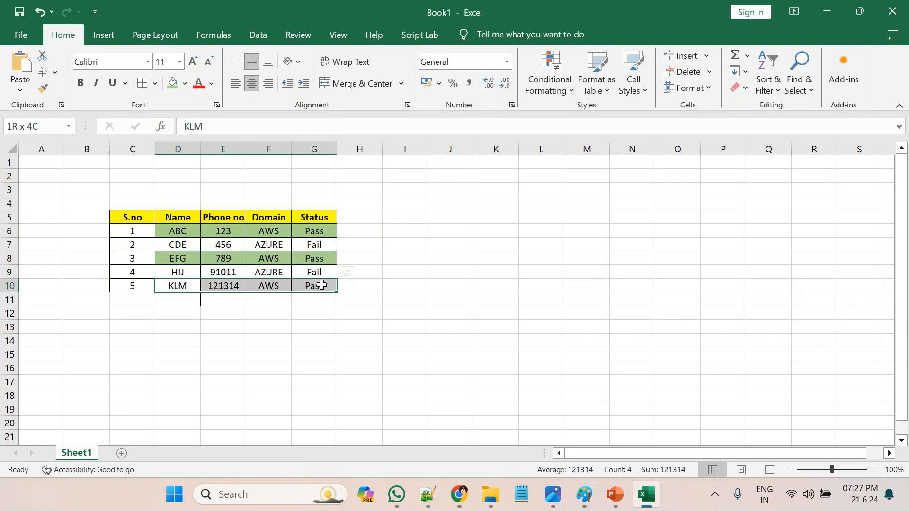
{"action": "left_click", "coordinate": [172, 84]}
{"action": "left_click", "coordinate": [417, 242]}
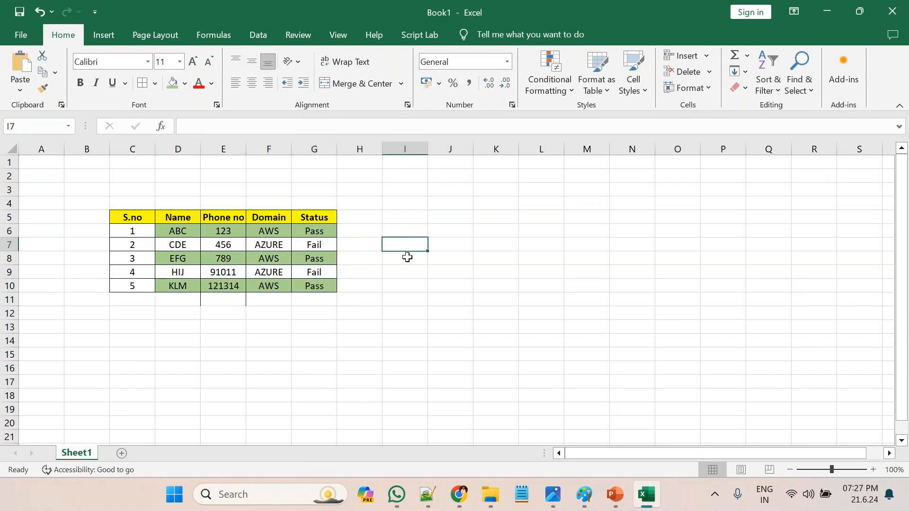
Turn the text of the Fail rows (CDE, HIJ) red
{"action": "left_click_drag", "start_coordinate": [184, 244], "coordinate": [315, 245]}
{"action": "left_click", "coordinate": [198, 83]}
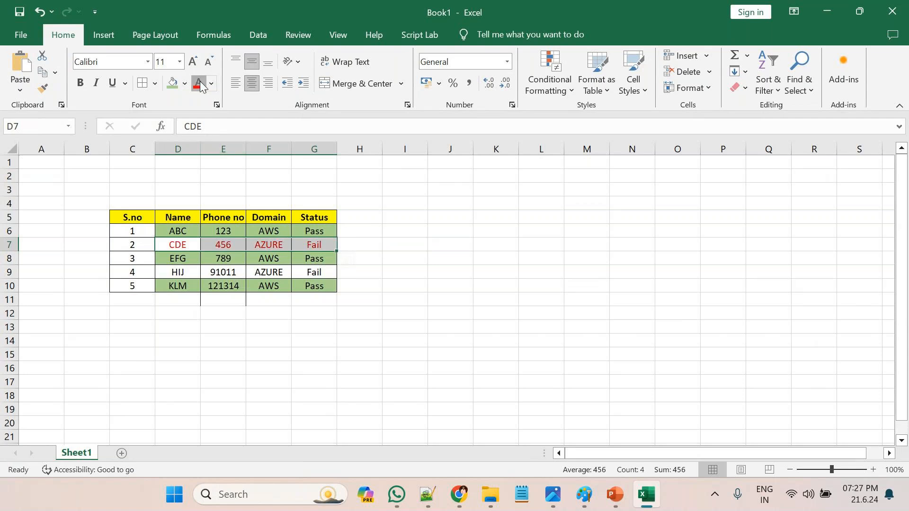
{"action": "left_click_drag", "start_coordinate": [179, 273], "coordinate": [307, 272]}
{"action": "left_click", "coordinate": [198, 84]}
{"action": "left_click", "coordinate": [402, 219]}
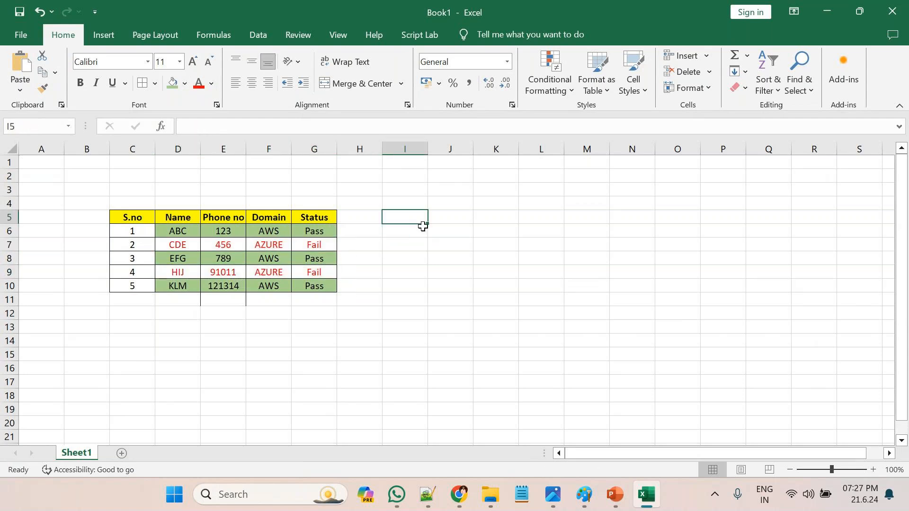
{"action": "left_click_drag", "start_coordinate": [132, 231], "coordinate": [130, 286]}
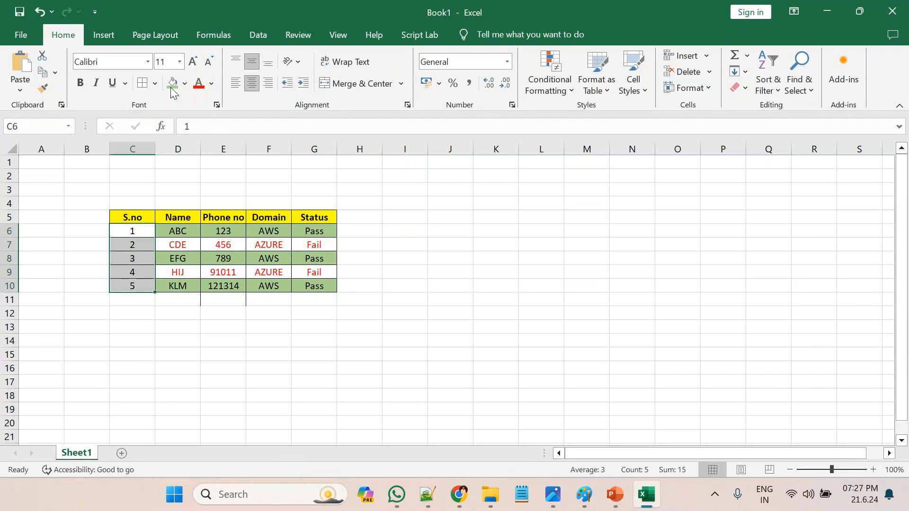
Give the S.no cells C6:C10 a light blue fill
{"action": "left_click", "coordinate": [185, 83]}
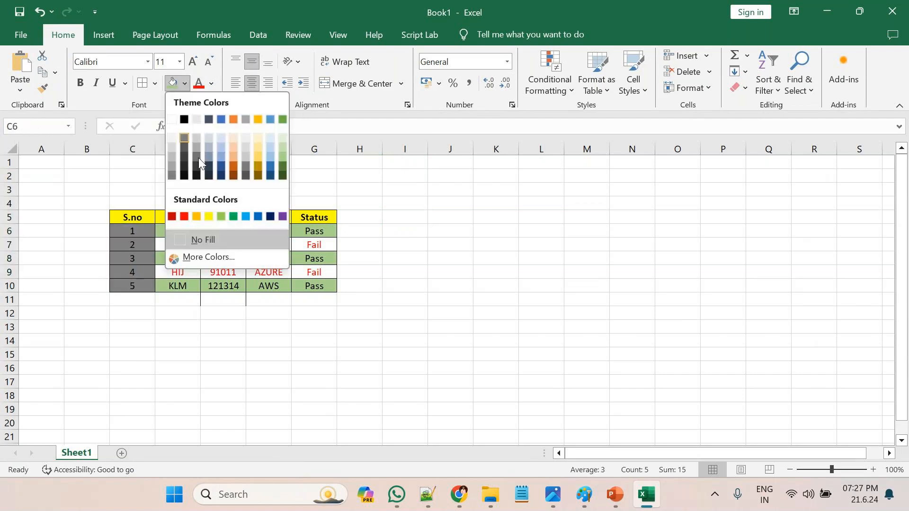
{"action": "left_click", "coordinate": [221, 147]}
{"action": "left_click", "coordinate": [382, 210]}
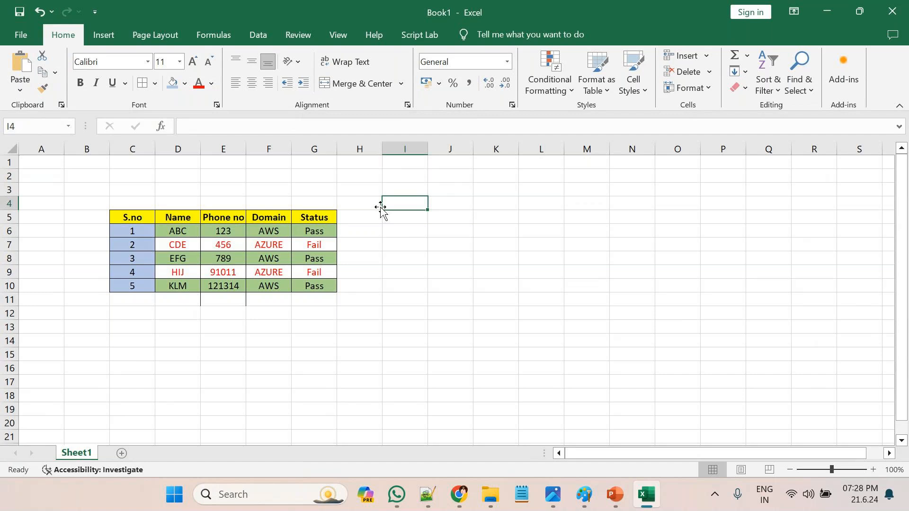
Copy the table C5:G10 and paste it starting at I5
{"action": "left_click_drag", "start_coordinate": [133, 217], "coordinate": [316, 283]}
{"action": "key", "text": "ctrl+c"}
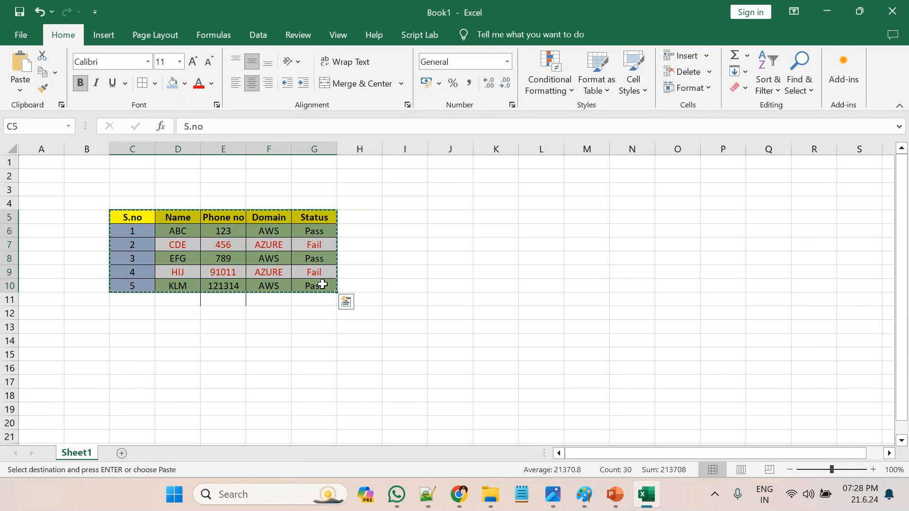
{"action": "left_click_drag", "start_coordinate": [404, 216], "coordinate": [576, 288]}
{"action": "left_click", "coordinate": [408, 219]}
{"action": "key", "text": "ctrl+v"}
{"action": "left_click", "coordinate": [472, 319]}
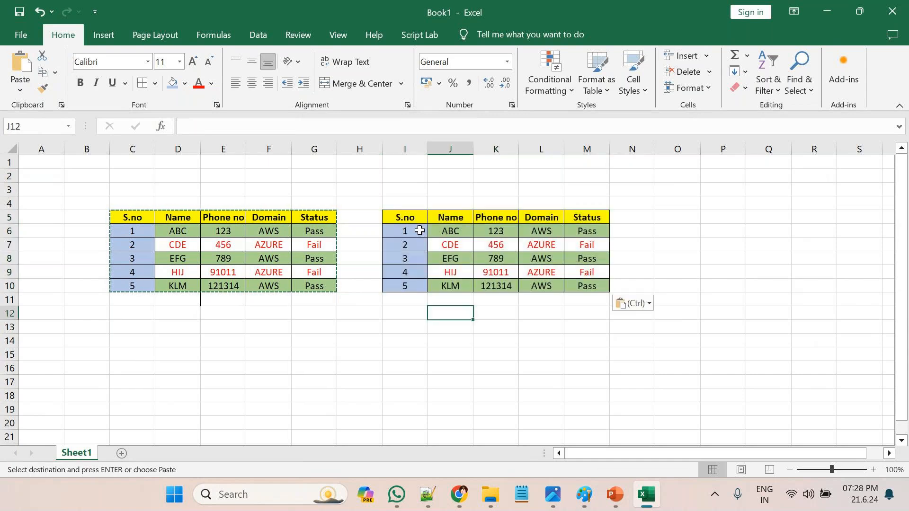
Fill the copied table's S.no cells I6:I10 red
{"action": "left_click_drag", "start_coordinate": [406, 232], "coordinate": [405, 286]}
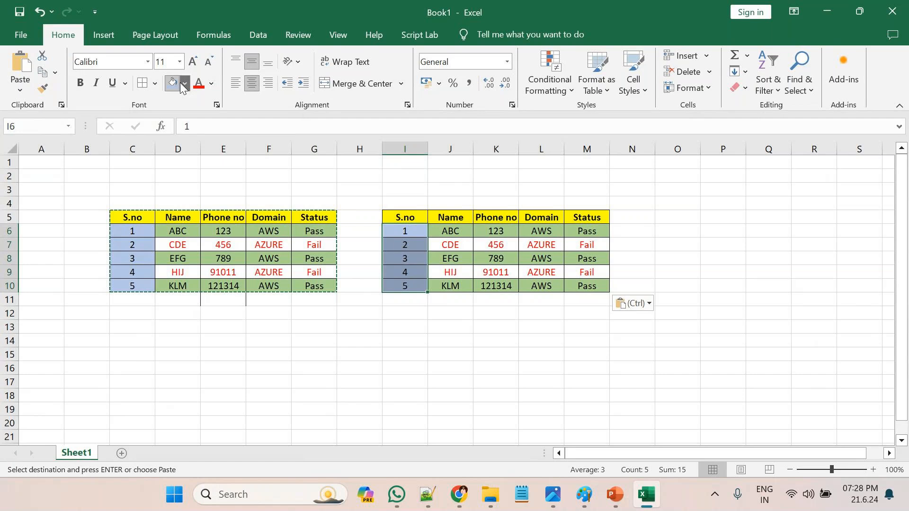
{"action": "left_click", "coordinate": [184, 84]}
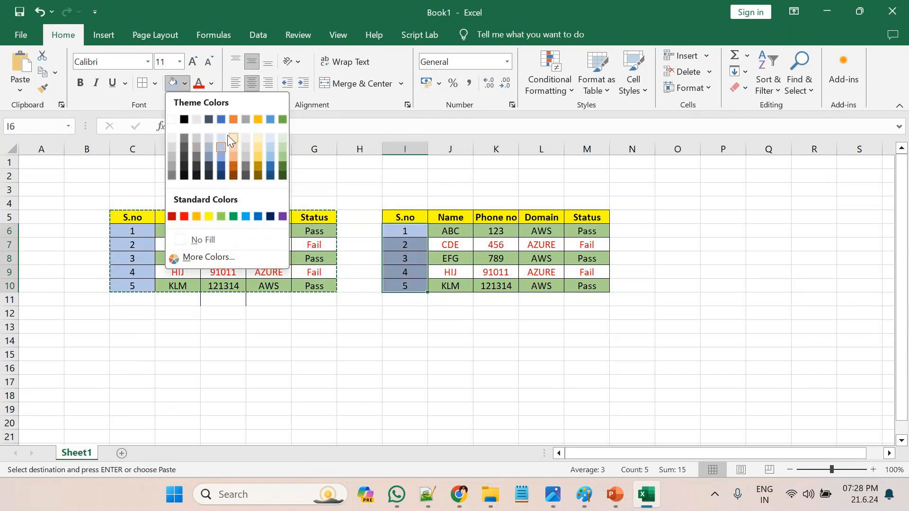
{"action": "left_click", "coordinate": [184, 217]}
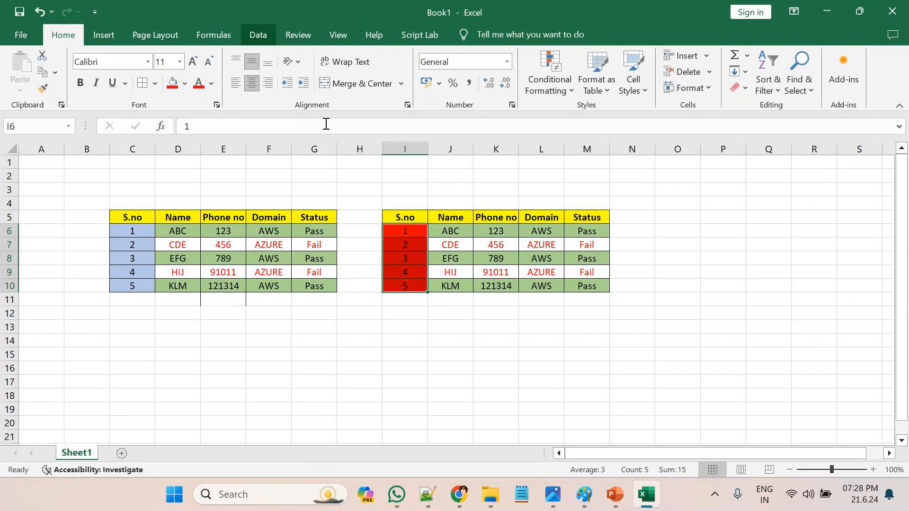
{"action": "left_click", "coordinate": [541, 327]}
{"action": "left_click", "coordinate": [591, 244]}
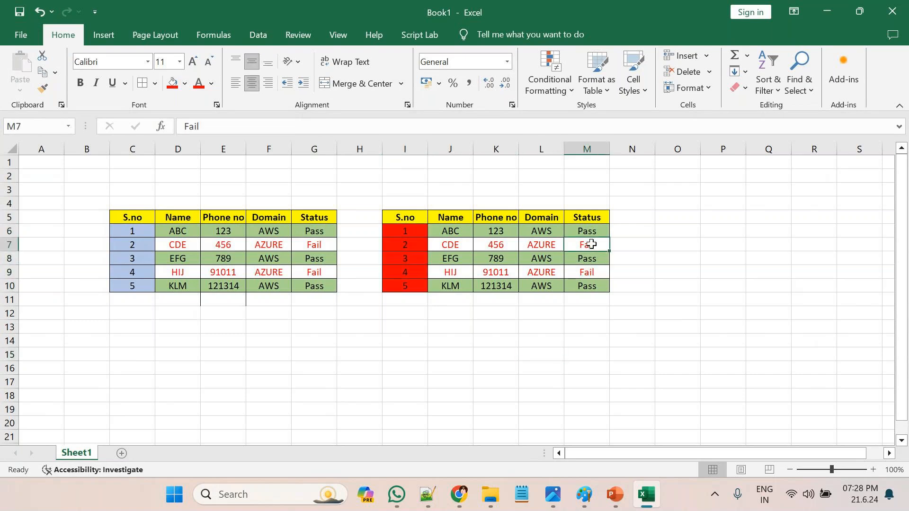
Change the copied table's Fail statuses in M7 and M9 to Pass with Ctrl+D
{"action": "key", "text": "ctrl+d"}
{"action": "left_click", "coordinate": [588, 271]}
{"action": "key", "text": "ctrl+d"}
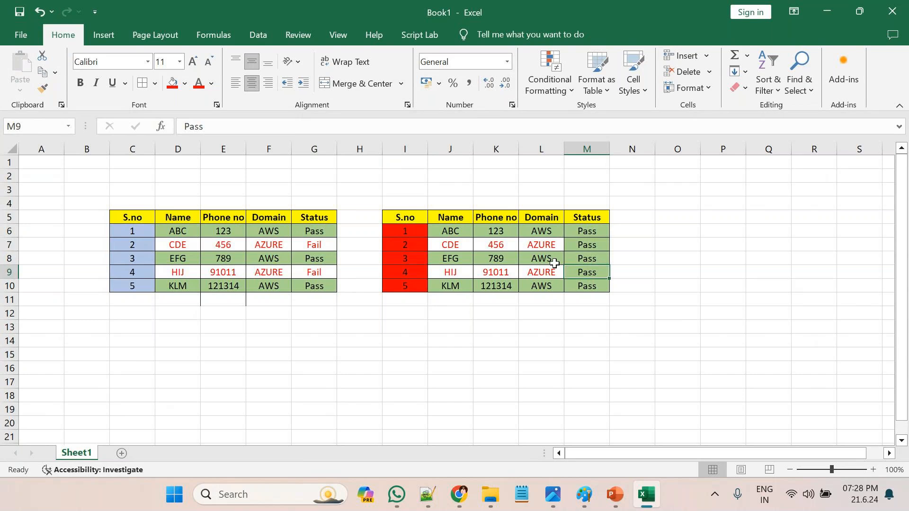
{"action": "left_click", "coordinate": [536, 311]}
Fill Phone no cells K7:K9 light green
{"action": "left_click_drag", "start_coordinate": [492, 243], "coordinate": [494, 273]}
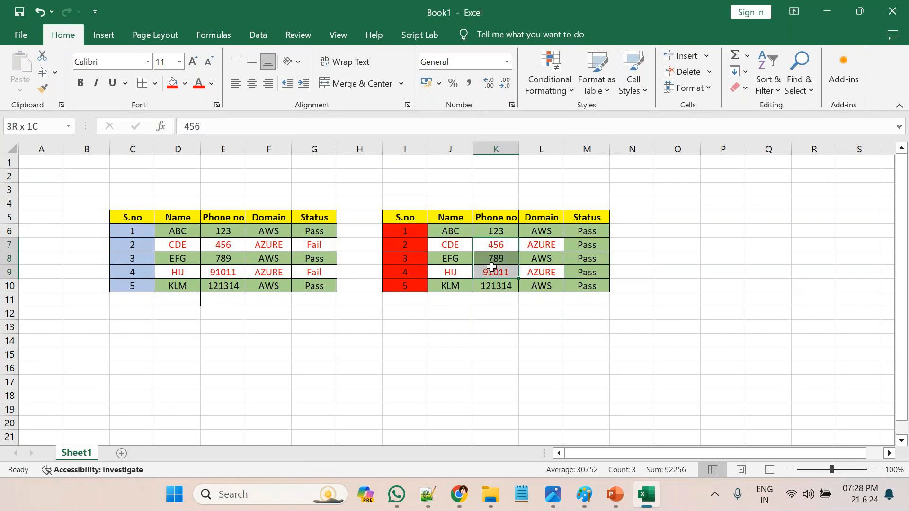
{"action": "left_click", "coordinate": [185, 83]}
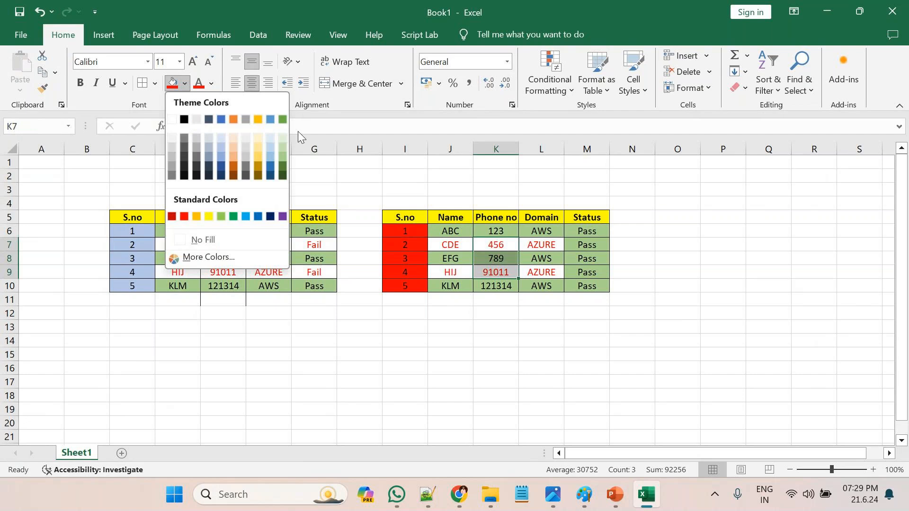
{"action": "left_click", "coordinate": [280, 158]}
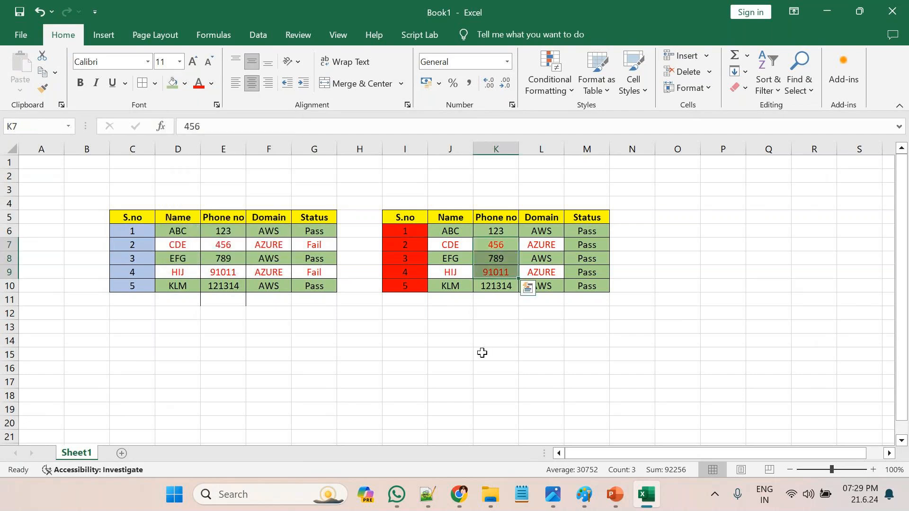
{"action": "left_click", "coordinate": [481, 354]}
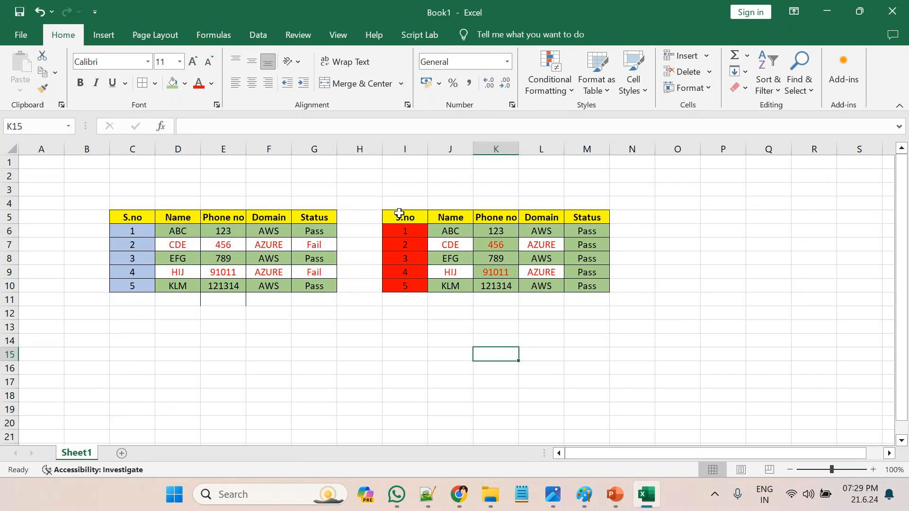
Fill the copy's S.no, Name and Phone no headers light orange
{"action": "left_click", "coordinate": [379, 214]}
{"action": "left_click_drag", "start_coordinate": [389, 214], "coordinate": [497, 218]}
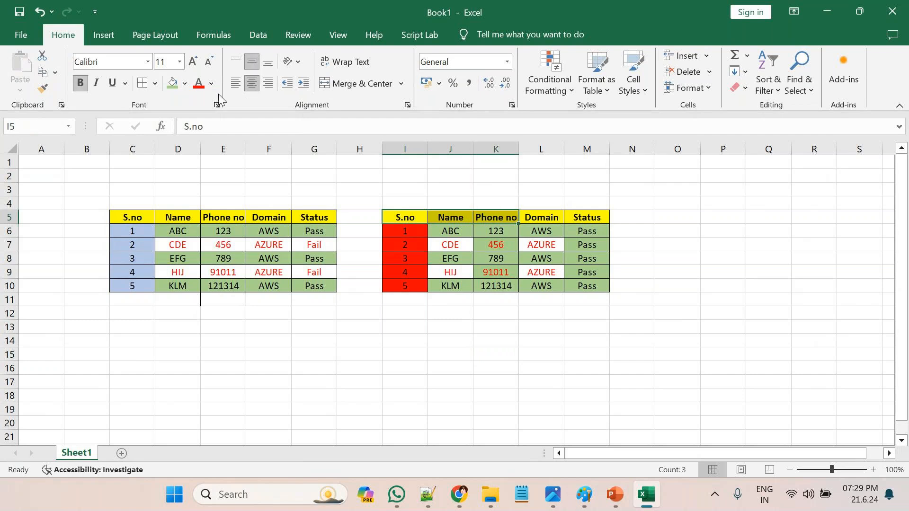
{"action": "left_click", "coordinate": [184, 83]}
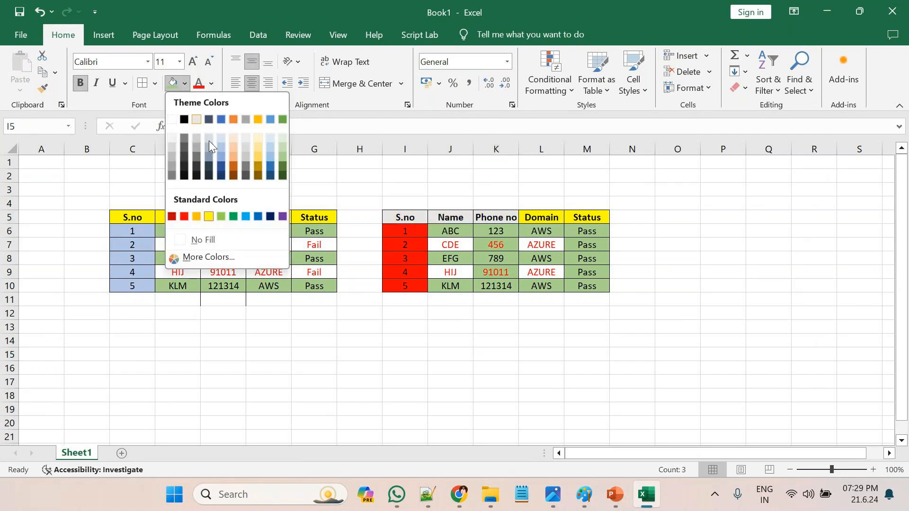
{"action": "left_click", "coordinate": [234, 147]}
{"action": "left_click", "coordinate": [455, 360]}
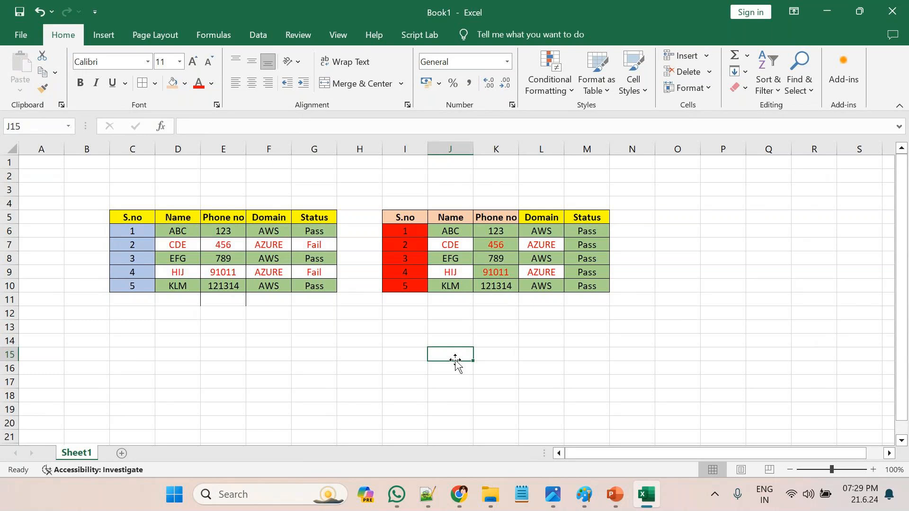
Select around the first finished table to review it
{"action": "left_click", "coordinate": [108, 202]}
{"action": "left_click_drag", "start_coordinate": [108, 202], "coordinate": [370, 304]}
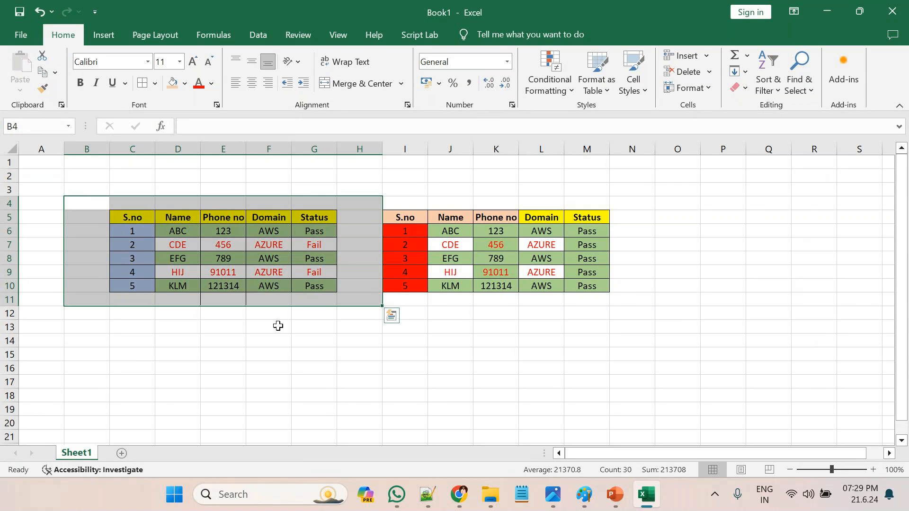
{"action": "left_click", "coordinate": [242, 327]}
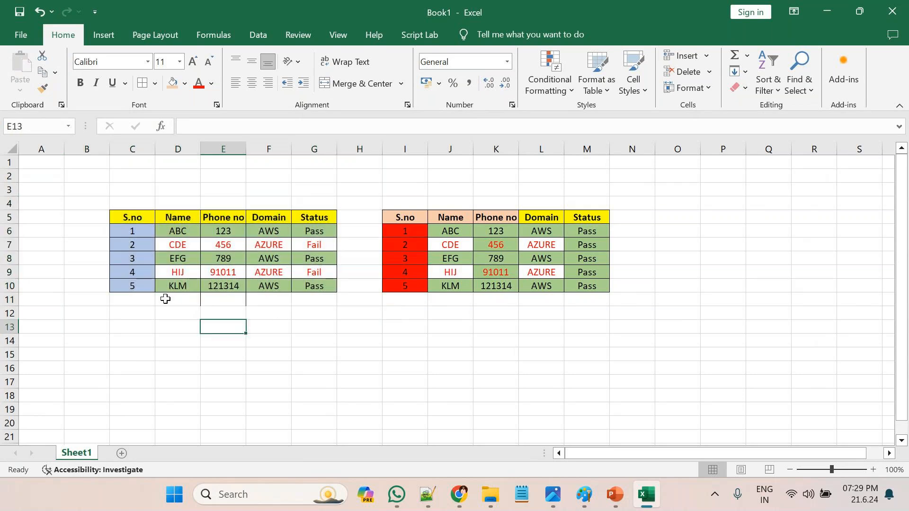
{"action": "left_click_drag", "start_coordinate": [73, 194], "coordinate": [371, 308]}
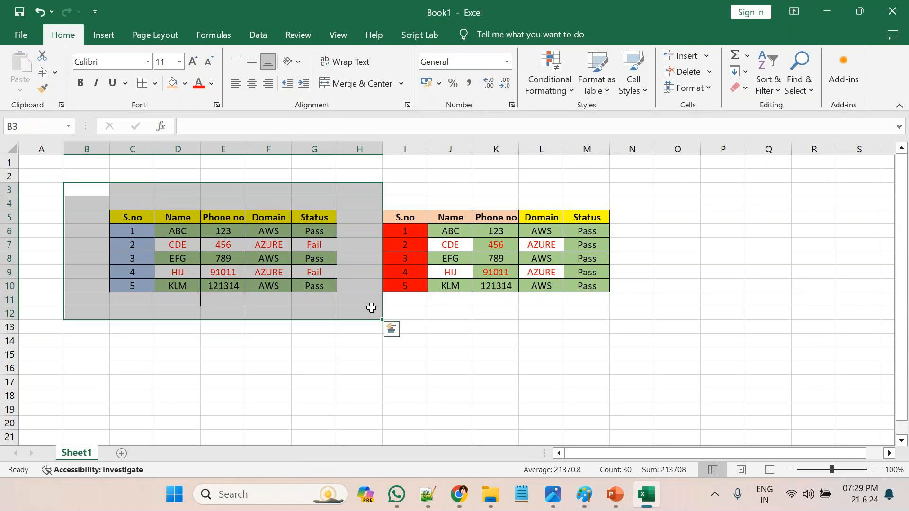
{"action": "left_click", "coordinate": [450, 337]}
Review the second table, then bring up RDS.png in the Photos viewer
{"action": "left_click_drag", "start_coordinate": [360, 189], "coordinate": [633, 311]}
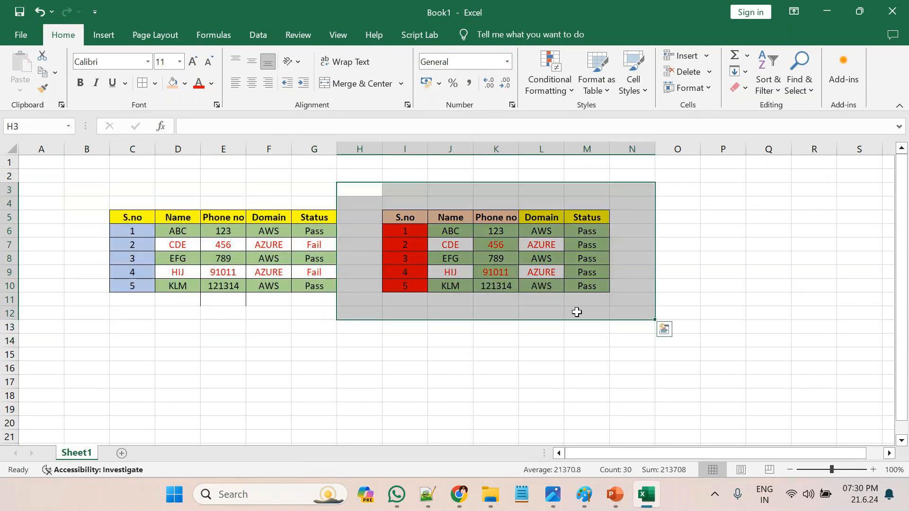
{"action": "left_click", "coordinate": [567, 281]}
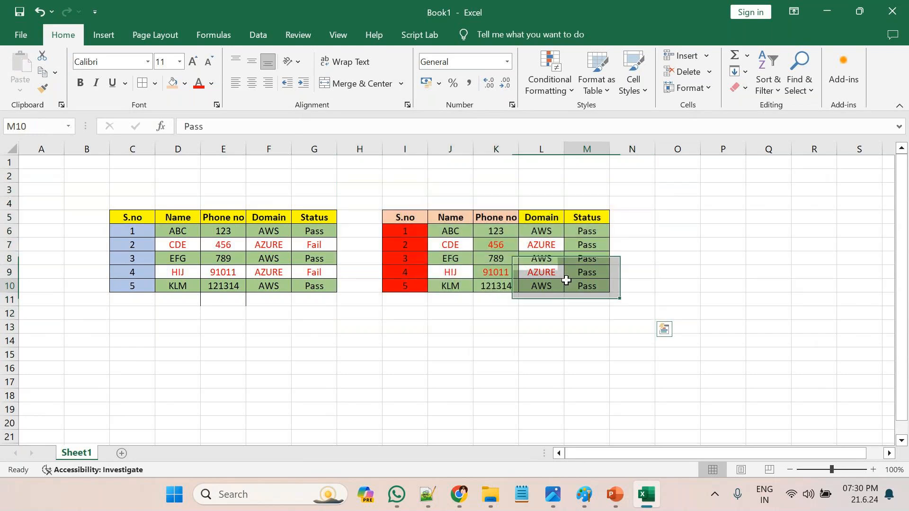
{"action": "left_click_drag", "start_coordinate": [351, 191], "coordinate": [635, 300]}
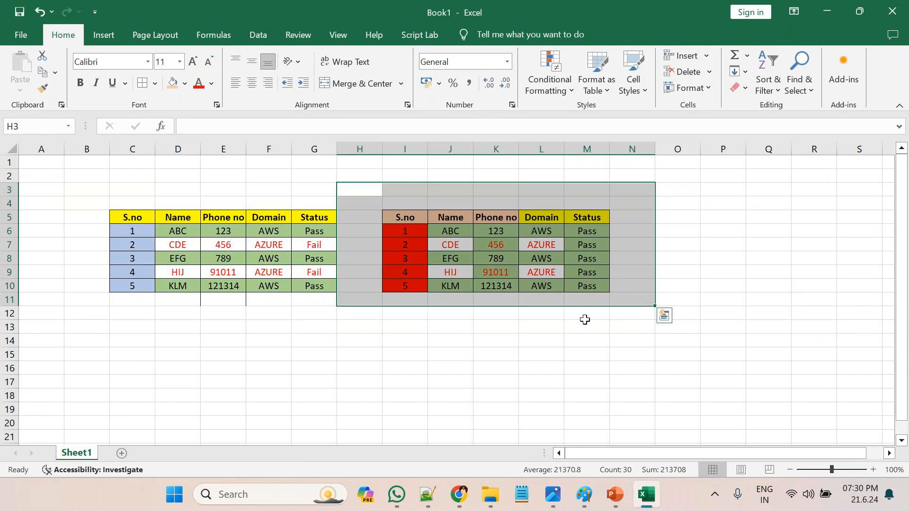
{"action": "left_click", "coordinate": [496, 355]}
{"action": "left_click_drag", "start_coordinate": [357, 201], "coordinate": [628, 310]}
{"action": "left_click", "coordinate": [507, 382]}
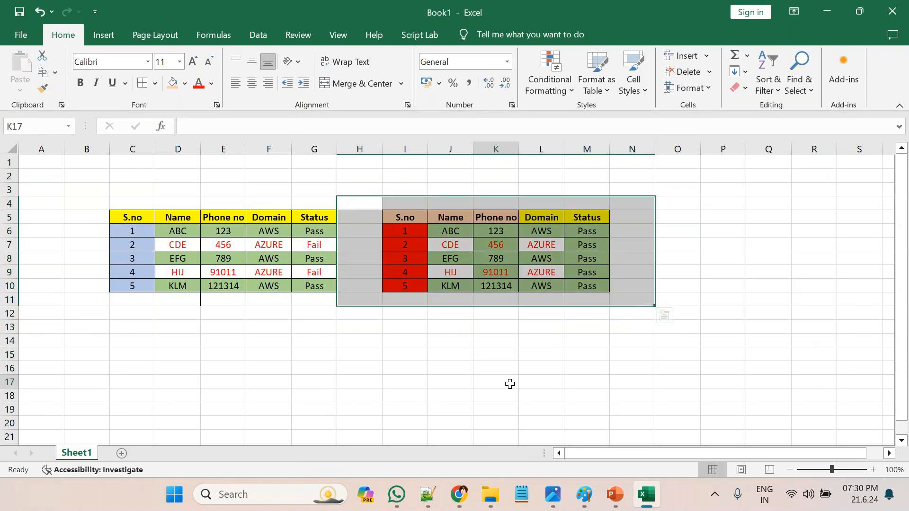
{"action": "mouse_move", "coordinate": [552, 497]}
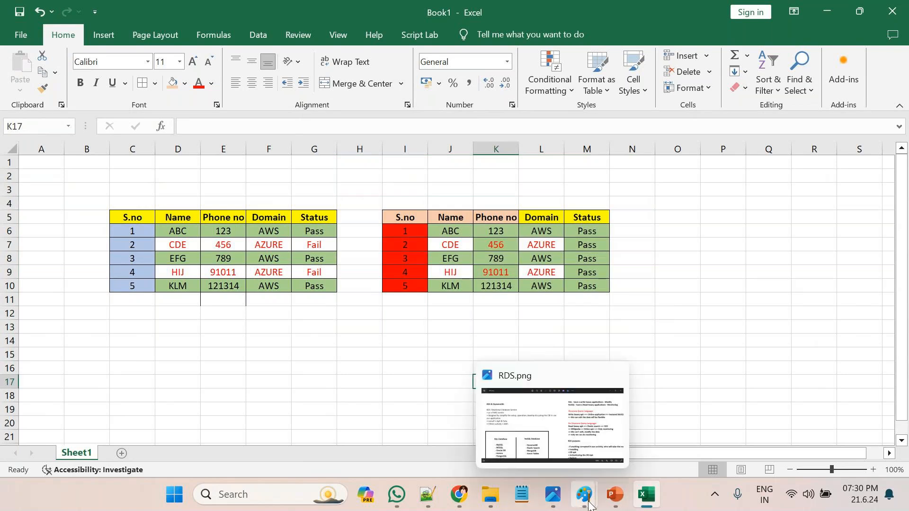
{"action": "left_click", "coordinate": [552, 426]}
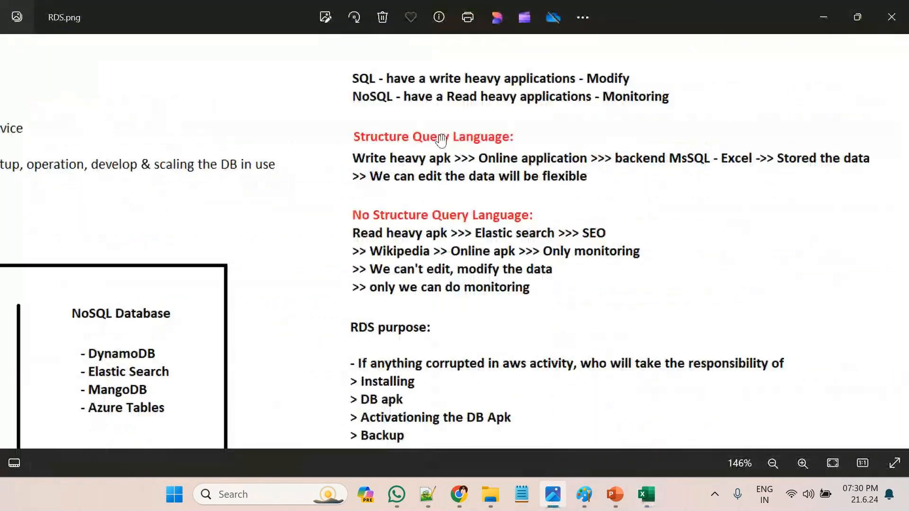
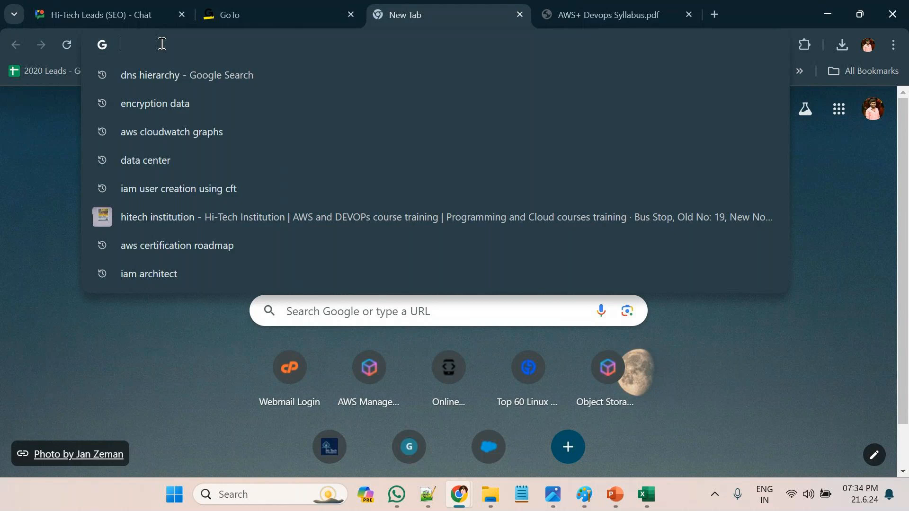
Search for AWS and go to the AWS Management Console sign-in
{"action": "type", "text": "AWS"}
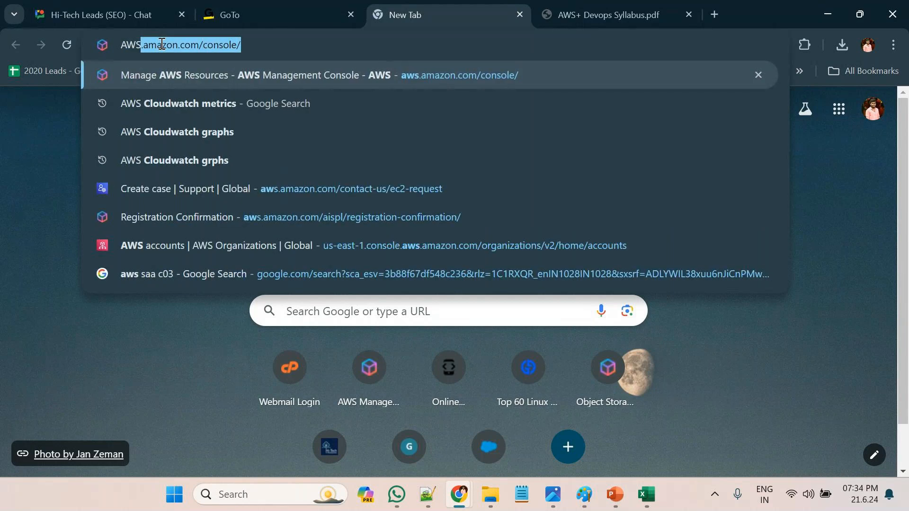
{"action": "left_click", "coordinate": [198, 71]}
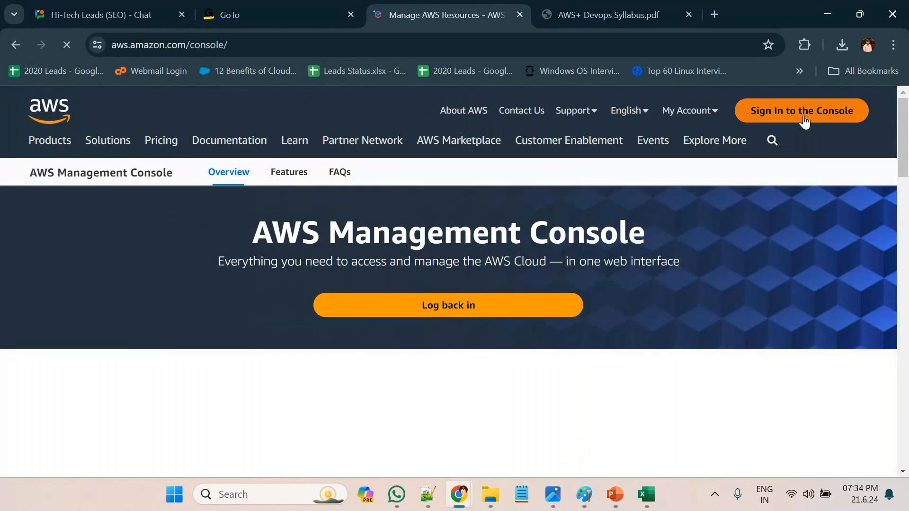
{"action": "left_click", "coordinate": [800, 113]}
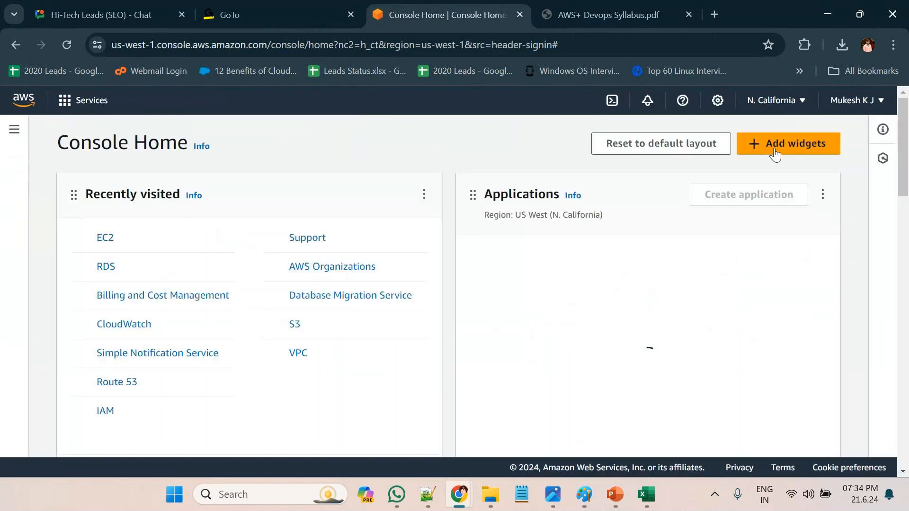
Sign out of the current console account and start signing in again as root user
{"action": "left_click", "coordinate": [854, 100]}
{"action": "left_click", "coordinate": [859, 344]}
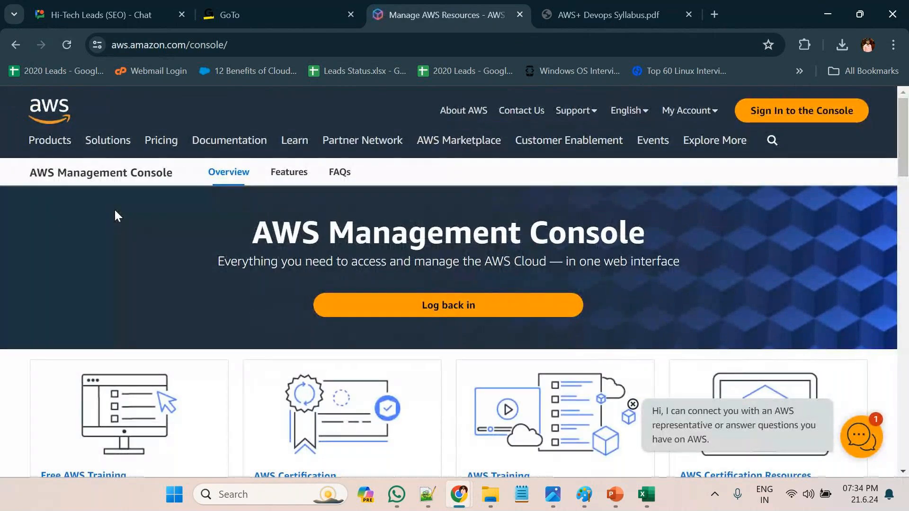
{"action": "left_click", "coordinate": [775, 112]}
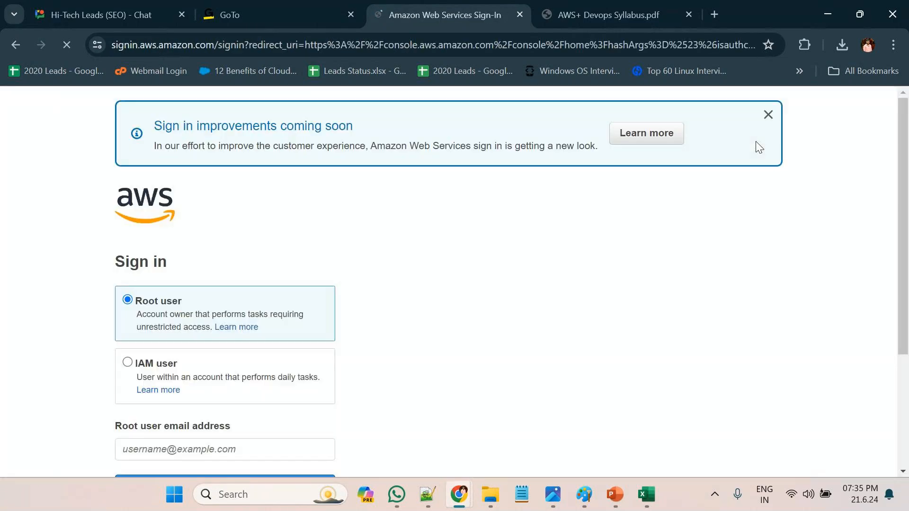
Fill the root user email from the saved autofill suggestion and continue
{"action": "left_click", "coordinate": [298, 456]}
{"action": "left_click", "coordinate": [197, 448]}
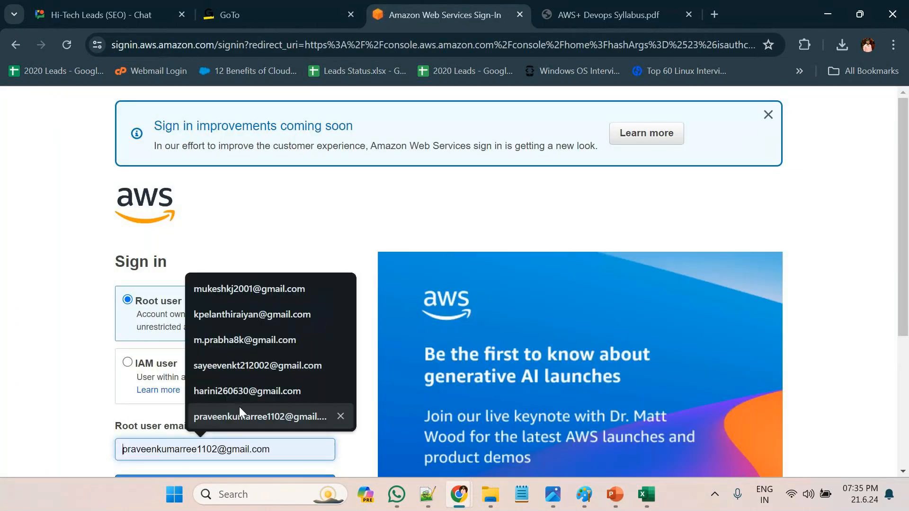
{"action": "left_click", "coordinate": [291, 315]}
{"action": "scroll", "coordinate": [279, 369], "scroll_direction": "down", "scroll_amount": 3}
{"action": "left_click", "coordinate": [262, 344]}
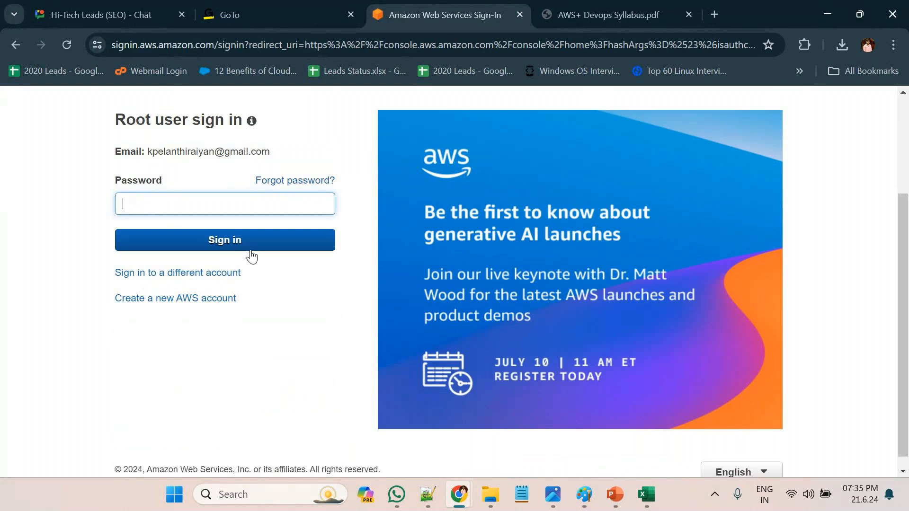
Copy the account password from the GoTo Meeting chat into focus for the Password field
{"action": "mouse_move", "coordinate": [468, 480]}
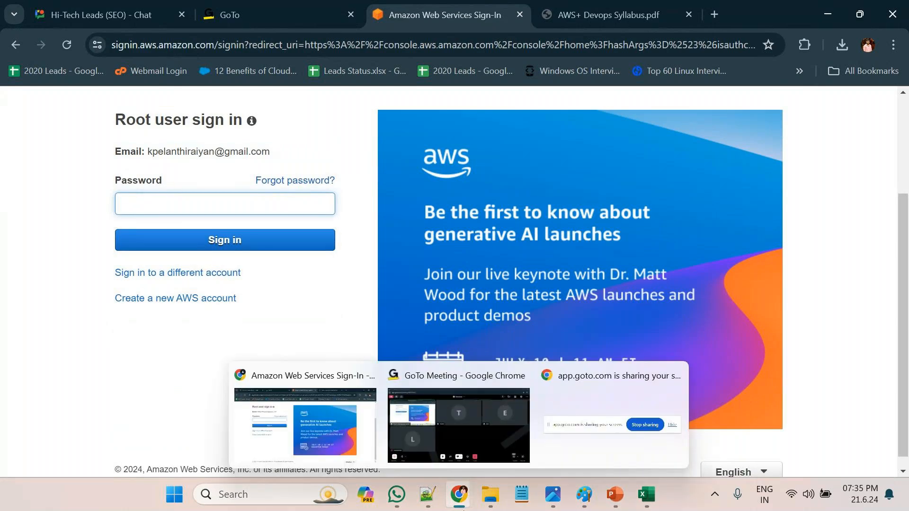
{"action": "left_click", "coordinate": [459, 430]}
{"action": "left_click", "coordinate": [774, 65]}
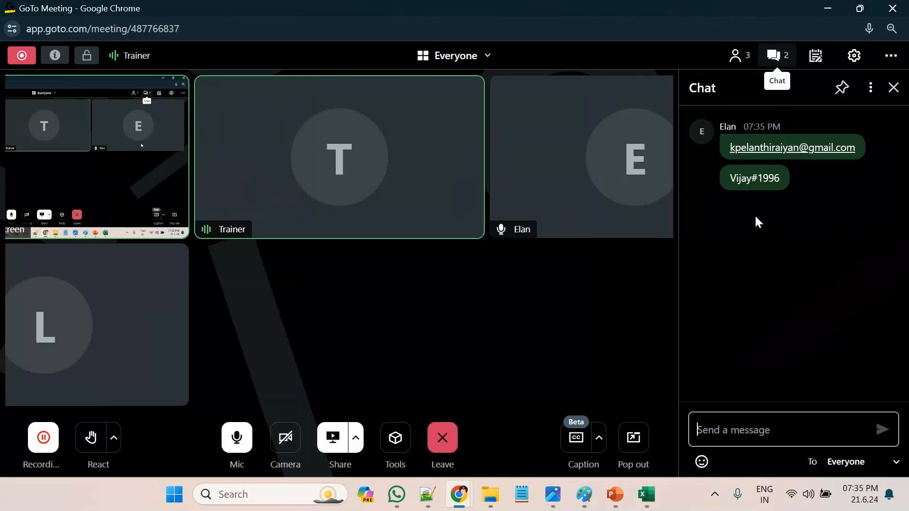
{"action": "triple_click", "coordinate": [748, 182]}
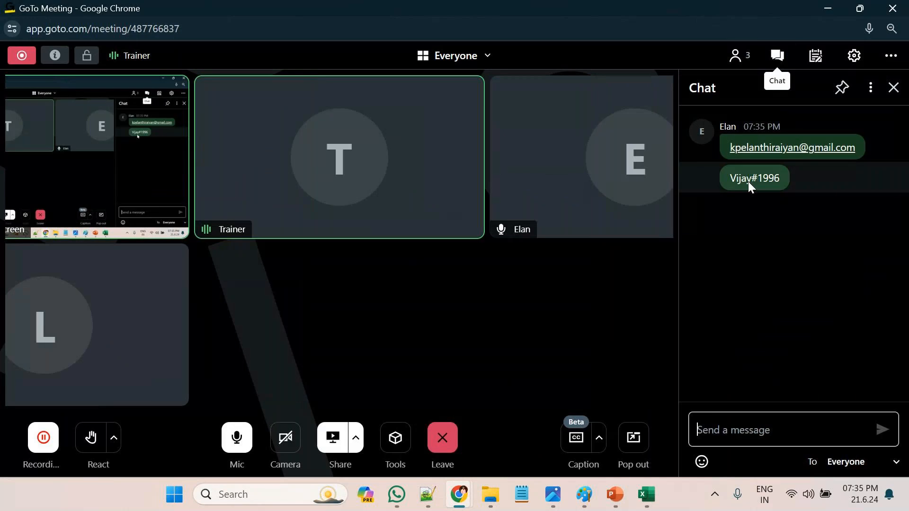
{"action": "mouse_move", "coordinate": [458, 494]}
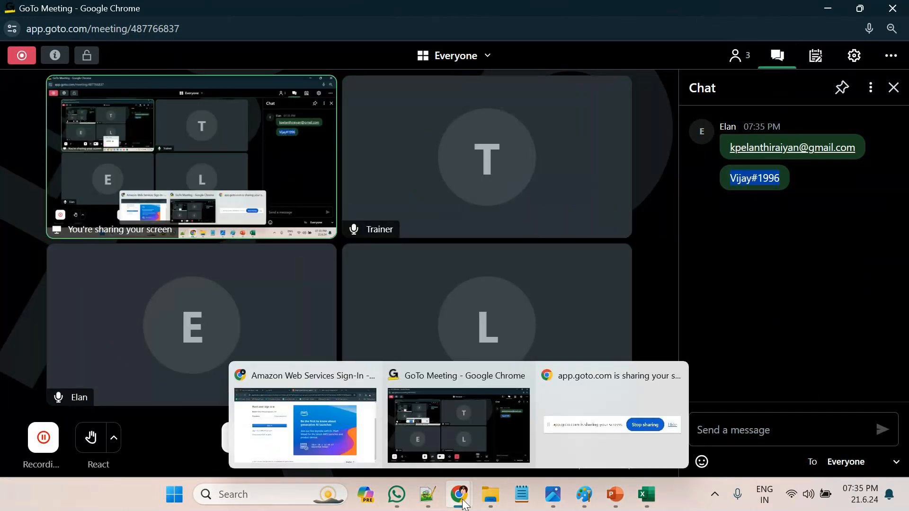
{"action": "left_click", "coordinate": [305, 417]}
{"action": "left_click", "coordinate": [194, 202]}
Paste the password, sign in, and submit the authenticator's MFA code to reach Console Home
{"action": "key", "text": "ctrl+v"}
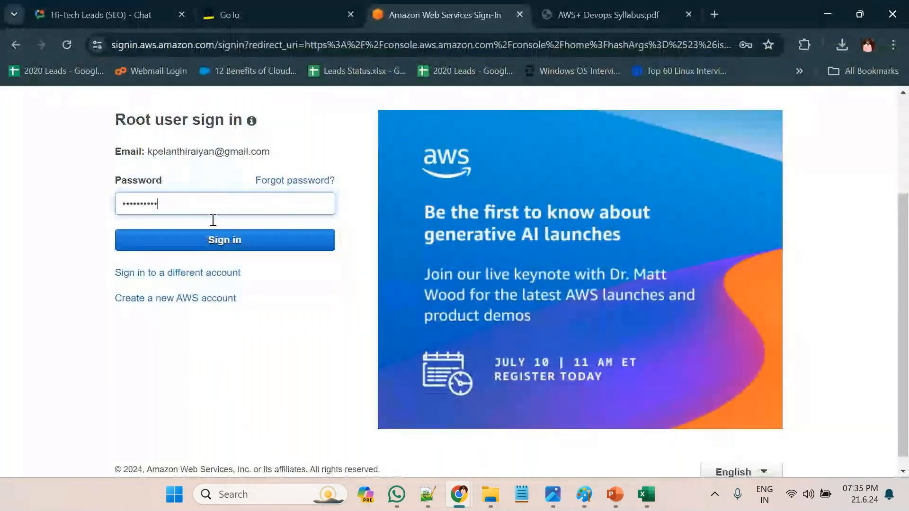
{"action": "left_click", "coordinate": [237, 239]}
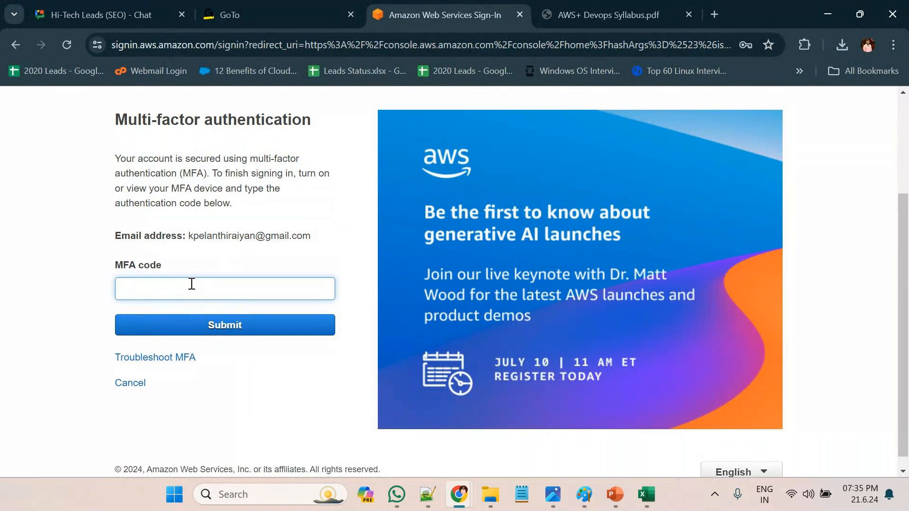
{"action": "key", "text": "Return"}
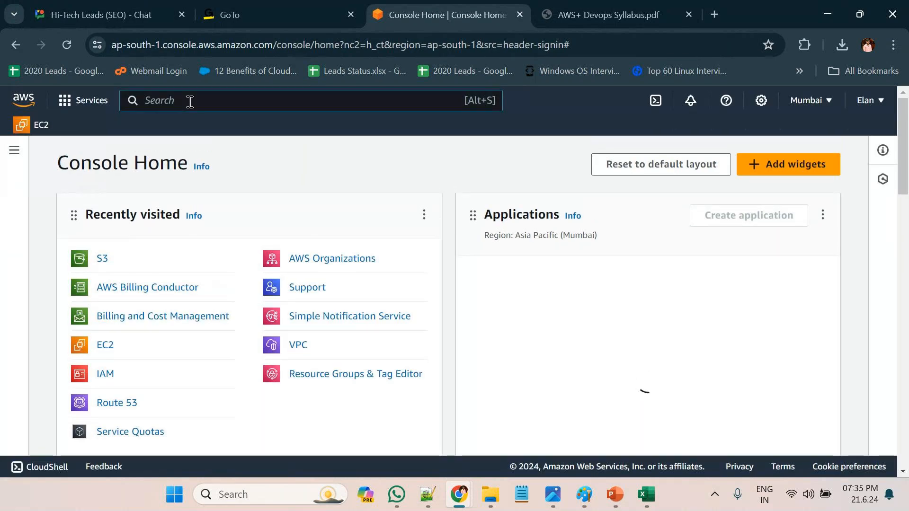
{"action": "left_click", "coordinate": [189, 101]}
Search for RDS and open its Databases list, which shows 0 databases in Mumbai
{"action": "type", "text": "RDS"}
{"action": "mouse_move", "coordinate": [360, 222]}
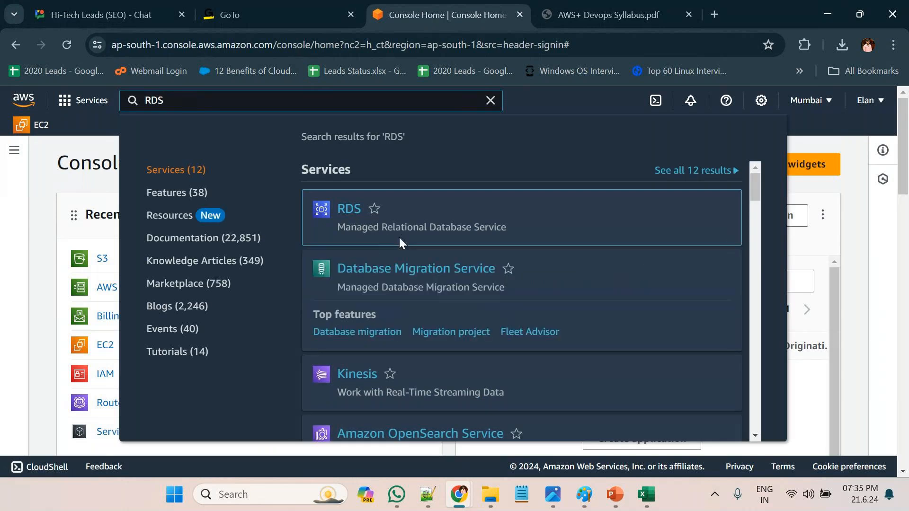
{"action": "left_click", "coordinate": [348, 210]}
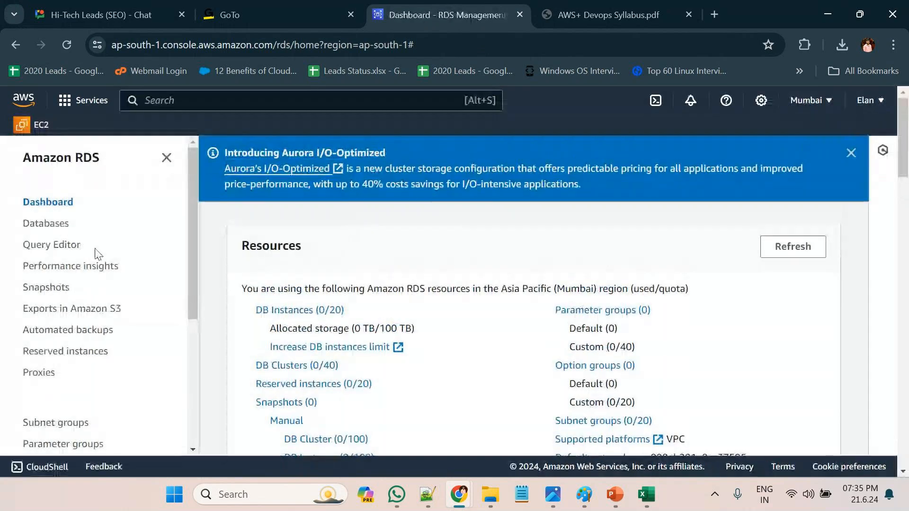
{"action": "left_click", "coordinate": [53, 223]}
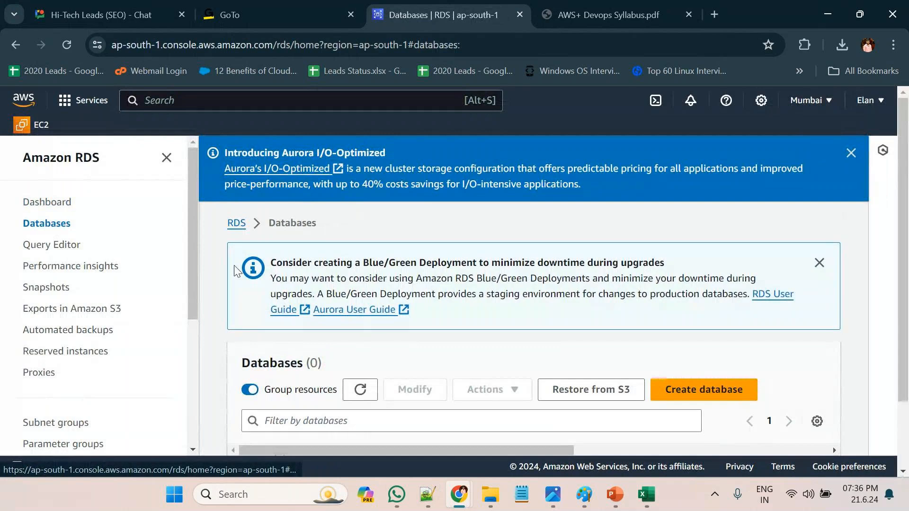
{"action": "scroll", "coordinate": [399, 345], "scroll_direction": "down", "scroll_amount": 2}
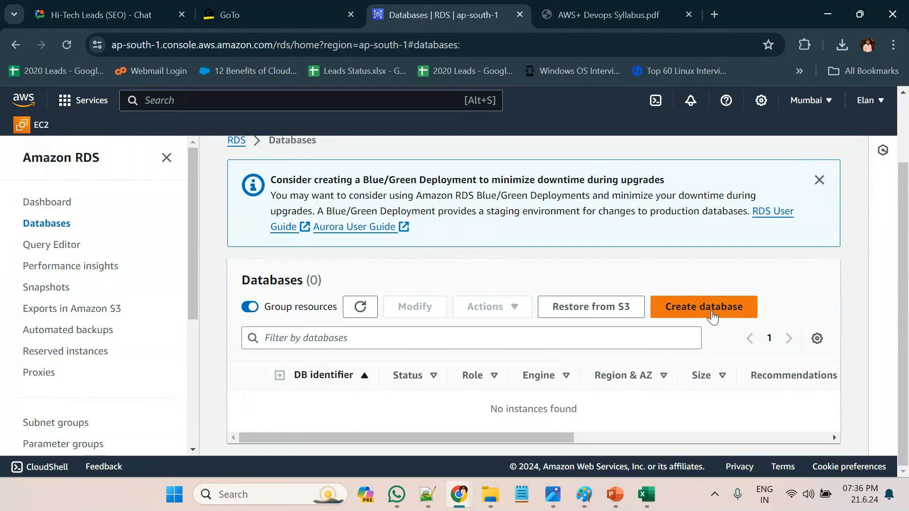
{"action": "left_click", "coordinate": [602, 315]}
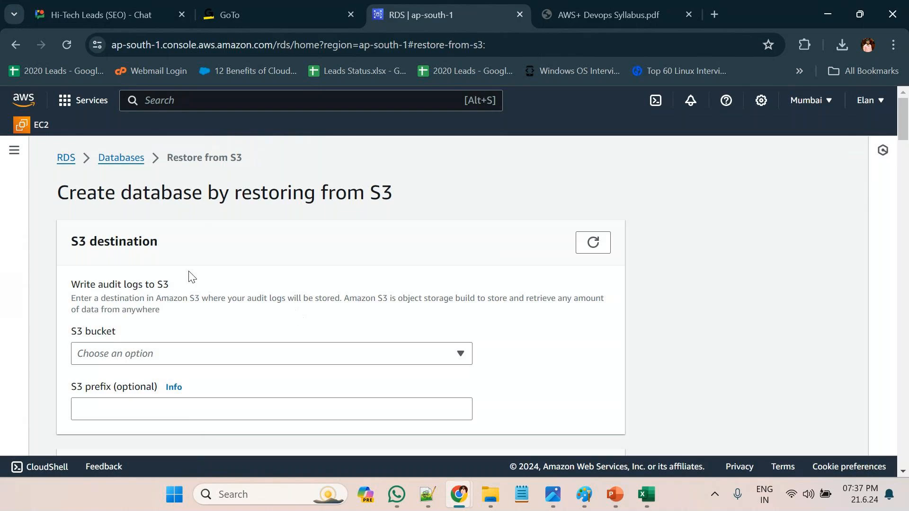
Browse the S3 bucket and engine type options on the restore-from-S3 form, leaving Aurora MySQL
{"action": "left_click", "coordinate": [156, 353]}
{"action": "scroll", "coordinate": [169, 344], "scroll_direction": "down", "scroll_amount": 2}
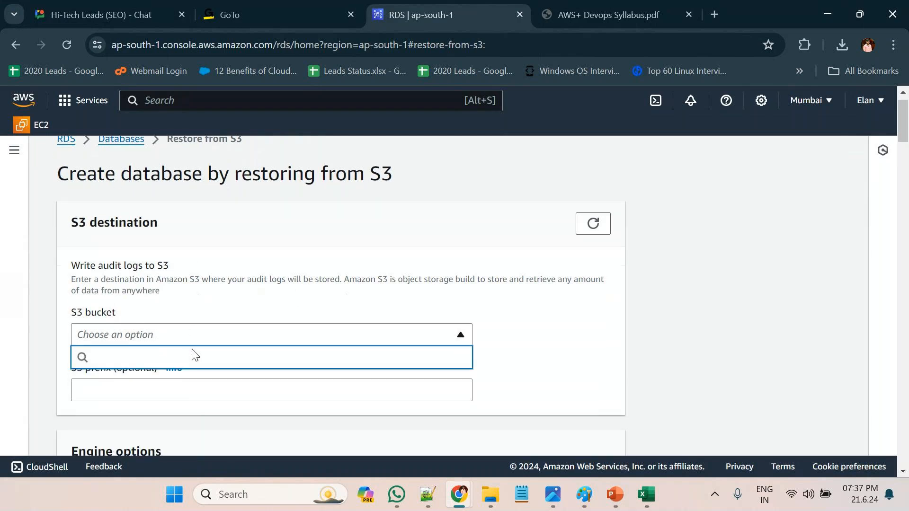
{"action": "scroll", "coordinate": [168, 343], "scroll_direction": "down", "scroll_amount": 5}
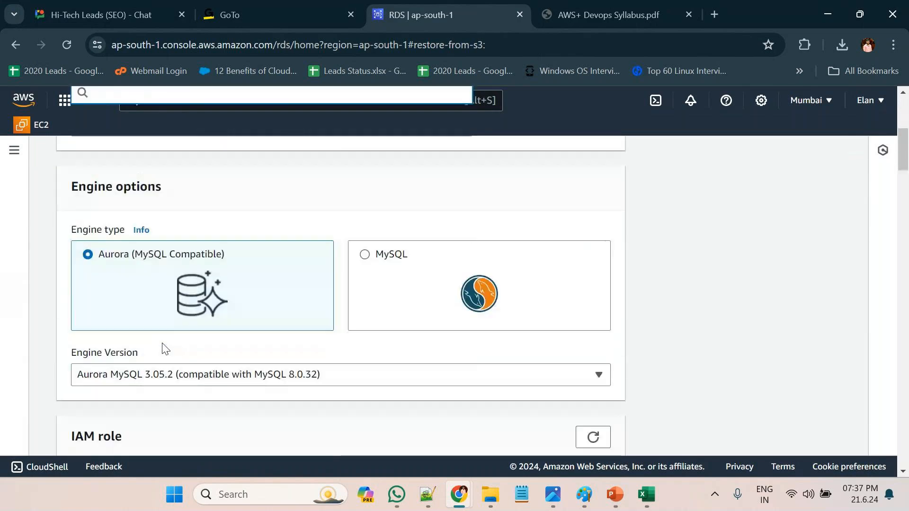
{"action": "left_click", "coordinate": [421, 286]}
{"action": "left_click", "coordinate": [422, 286]}
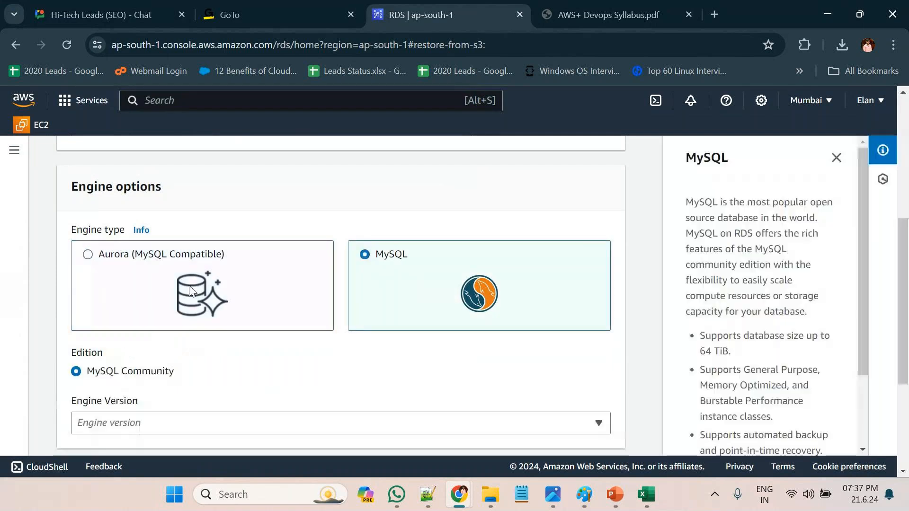
{"action": "left_click", "coordinate": [133, 288]}
Look through the IAM role list, then leave the form for the RDS Databases list
{"action": "scroll", "coordinate": [256, 295], "scroll_direction": "down", "scroll_amount": 3}
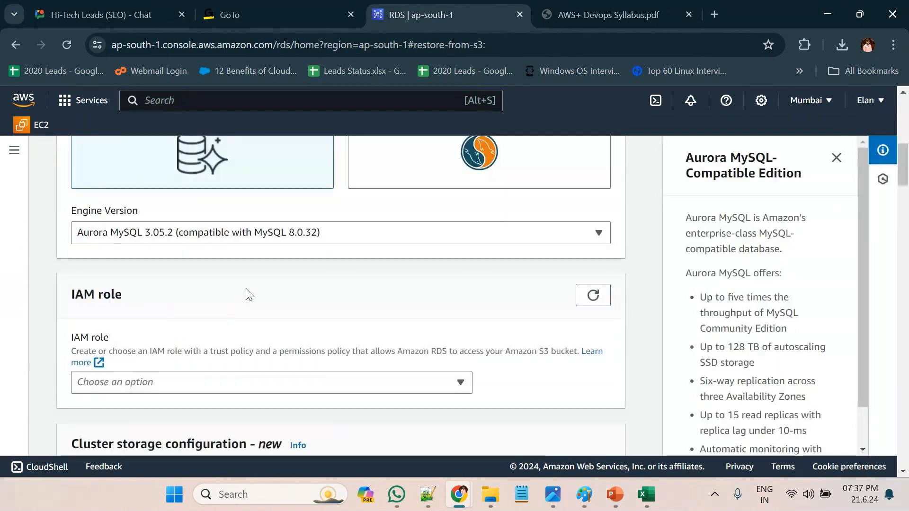
{"action": "scroll", "coordinate": [247, 295], "scroll_direction": "down", "scroll_amount": 2}
{"action": "left_click", "coordinate": [211, 316]}
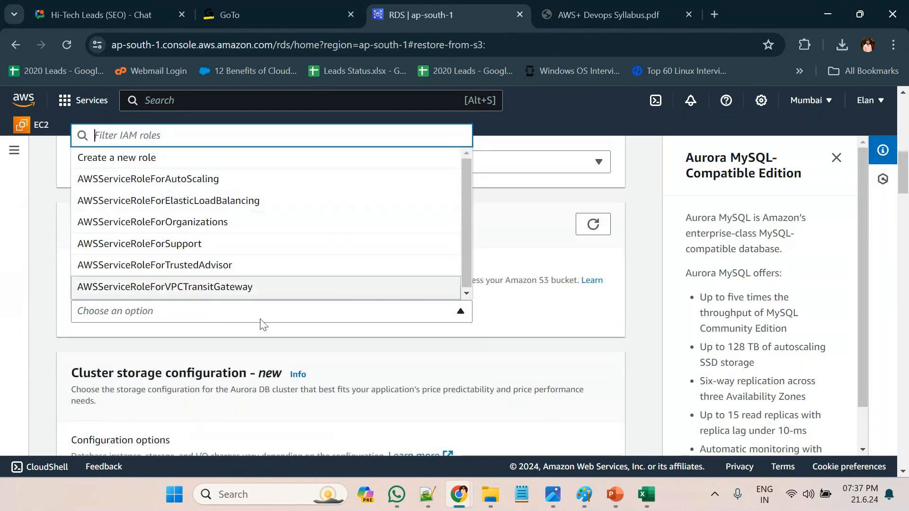
{"action": "scroll", "coordinate": [243, 351], "scroll_direction": "down", "scroll_amount": 1}
{"action": "scroll", "coordinate": [227, 345], "scroll_direction": "down", "scroll_amount": 4}
{"action": "scroll", "coordinate": [187, 334], "scroll_direction": "up", "scroll_amount": 1}
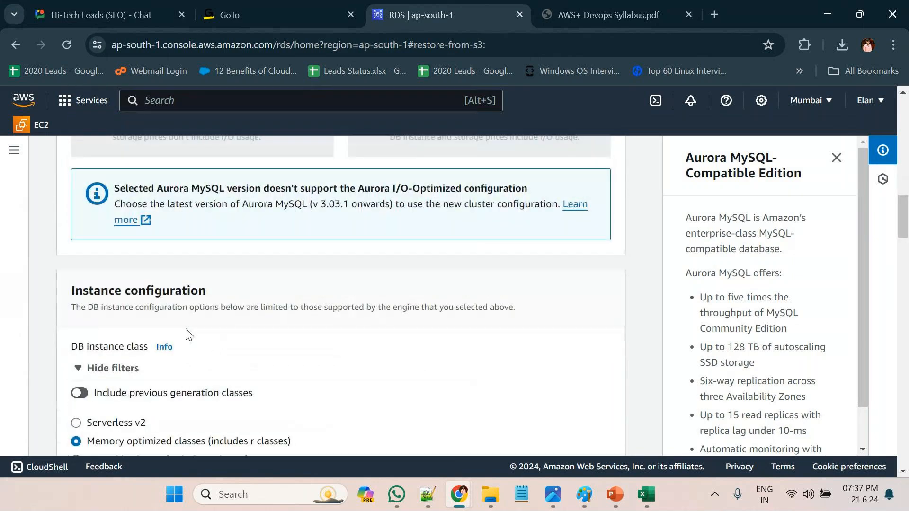
{"action": "scroll", "coordinate": [187, 335], "scroll_direction": "up", "scroll_amount": 4}
{"action": "scroll", "coordinate": [197, 341], "scroll_direction": "down", "scroll_amount": 5}
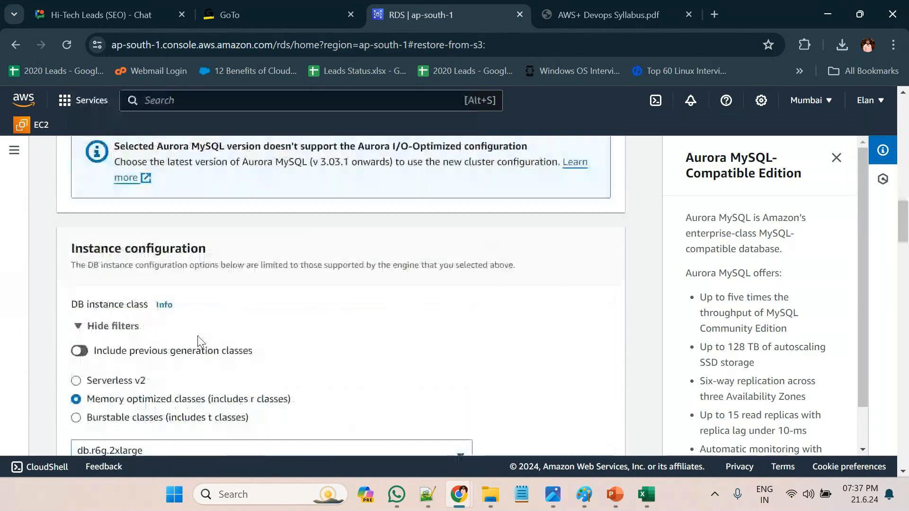
{"action": "scroll", "coordinate": [200, 339], "scroll_direction": "down", "scroll_amount": 8}
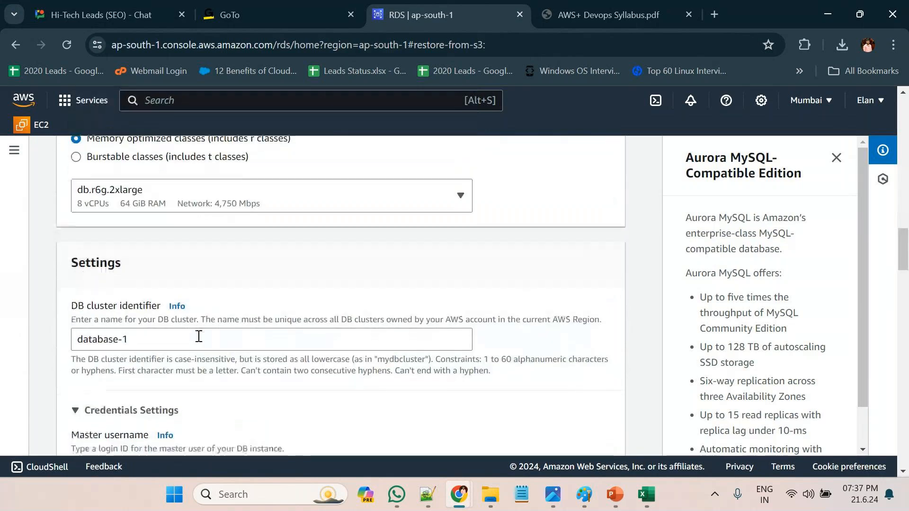
{"action": "scroll", "coordinate": [199, 337], "scroll_direction": "up", "scroll_amount": 15}
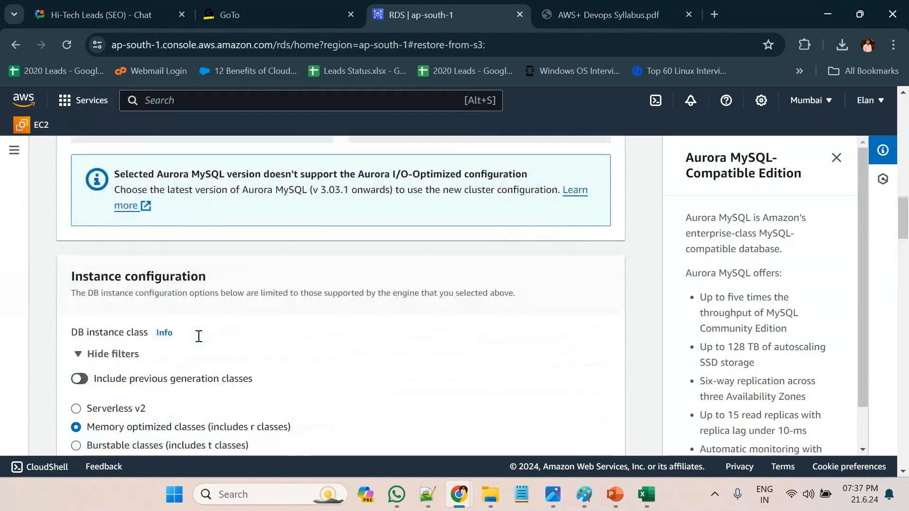
{"action": "left_click", "coordinate": [118, 159]}
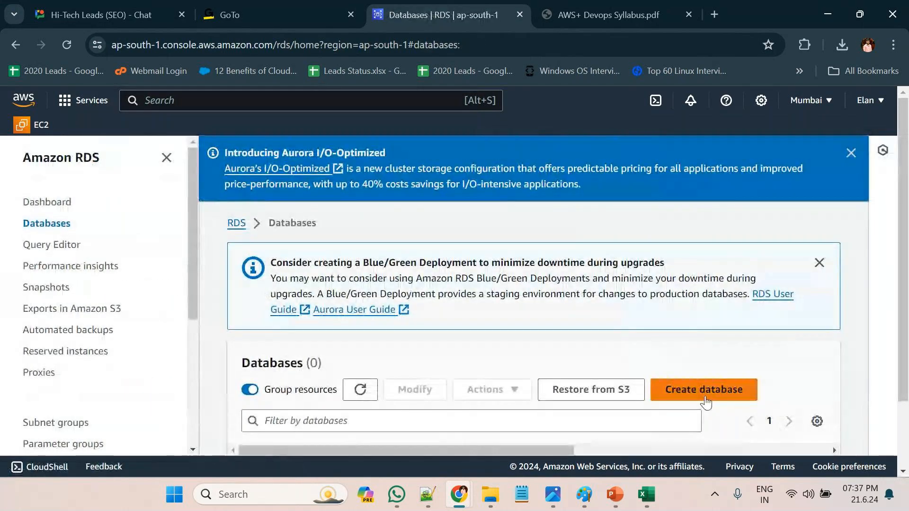
Start a new database and compare Easy create with Standard create, keeping Standard create
{"action": "left_click", "coordinate": [721, 394]}
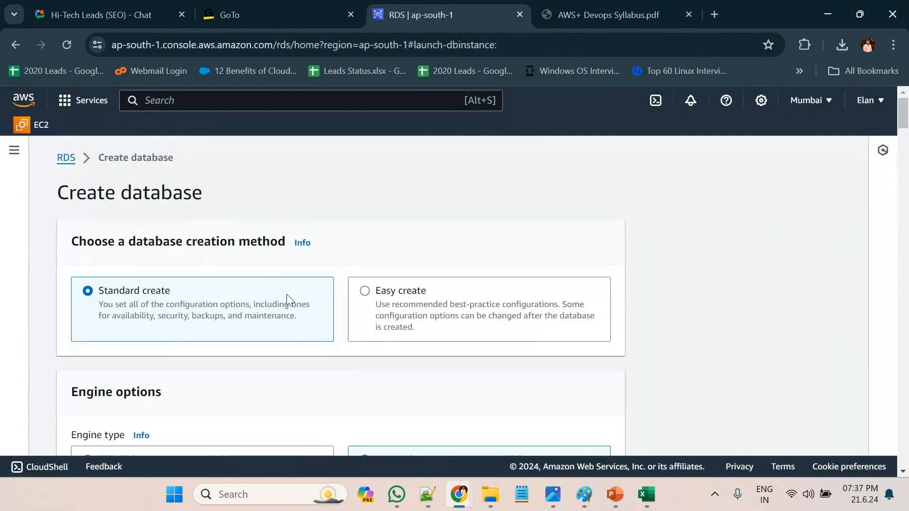
{"action": "scroll", "coordinate": [373, 294], "scroll_direction": "down", "scroll_amount": 2}
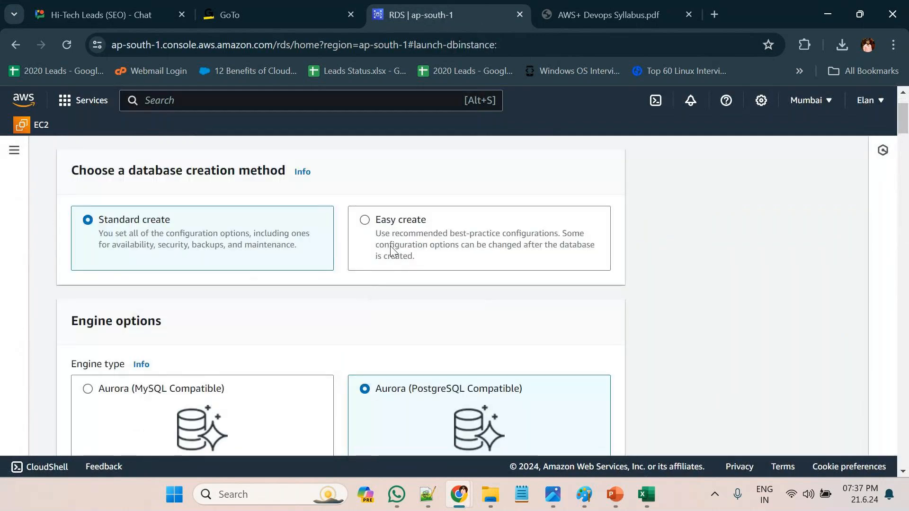
{"action": "left_click_drag", "start_coordinate": [98, 232], "coordinate": [309, 261]}
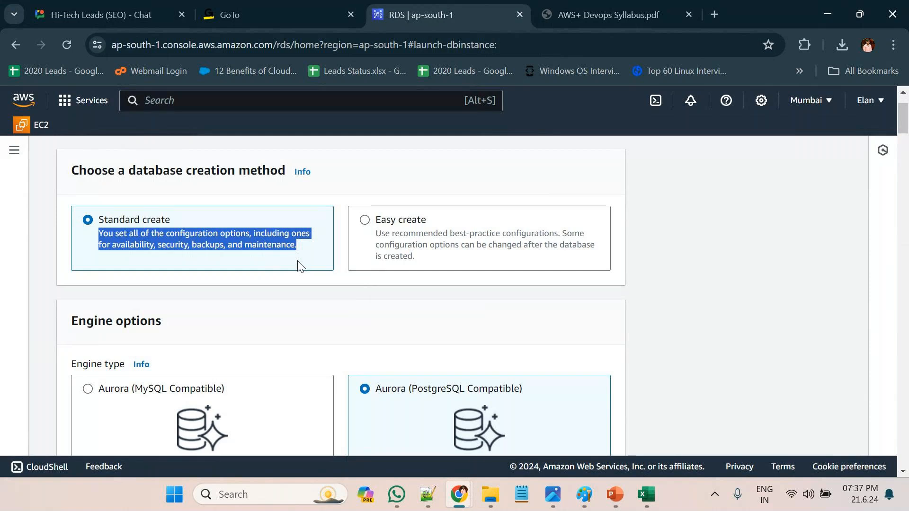
{"action": "left_click_drag", "start_coordinate": [356, 237], "coordinate": [436, 257]}
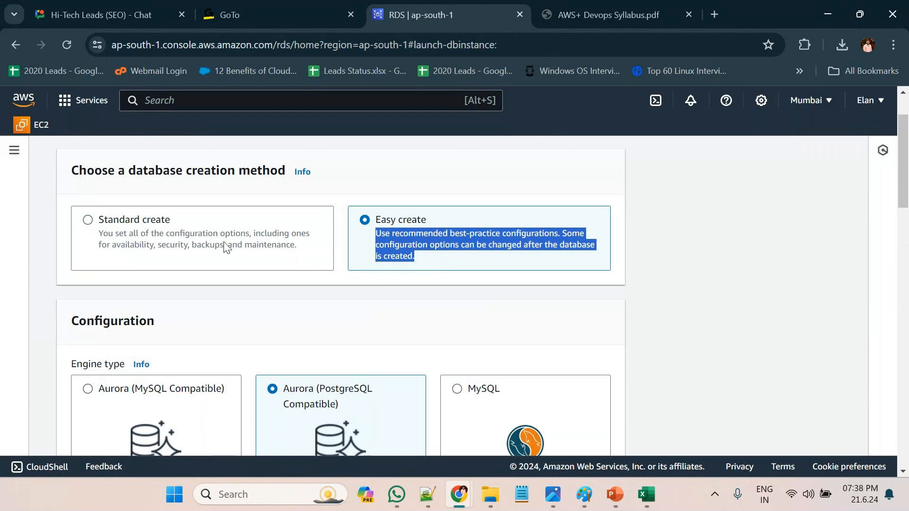
{"action": "scroll", "coordinate": [220, 245], "scroll_direction": "down", "scroll_amount": 5}
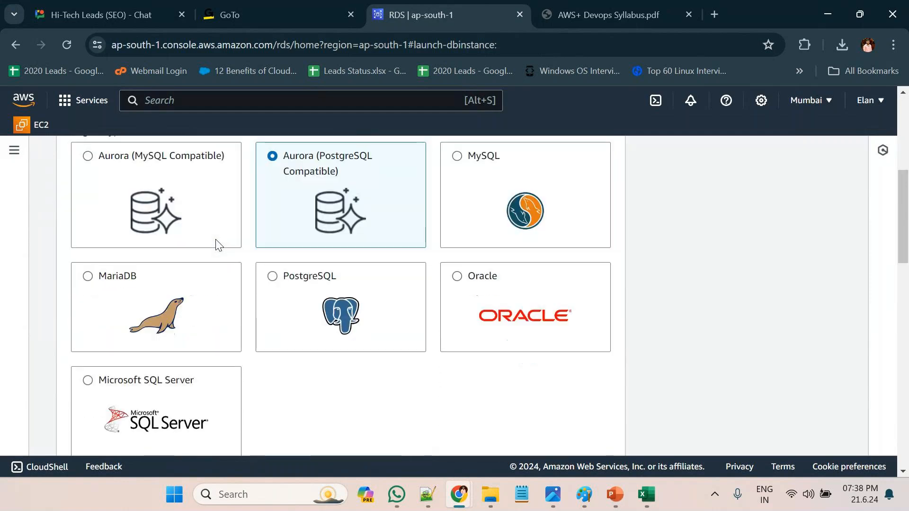
{"action": "scroll", "coordinate": [216, 245], "scroll_direction": "down", "scroll_amount": 5}
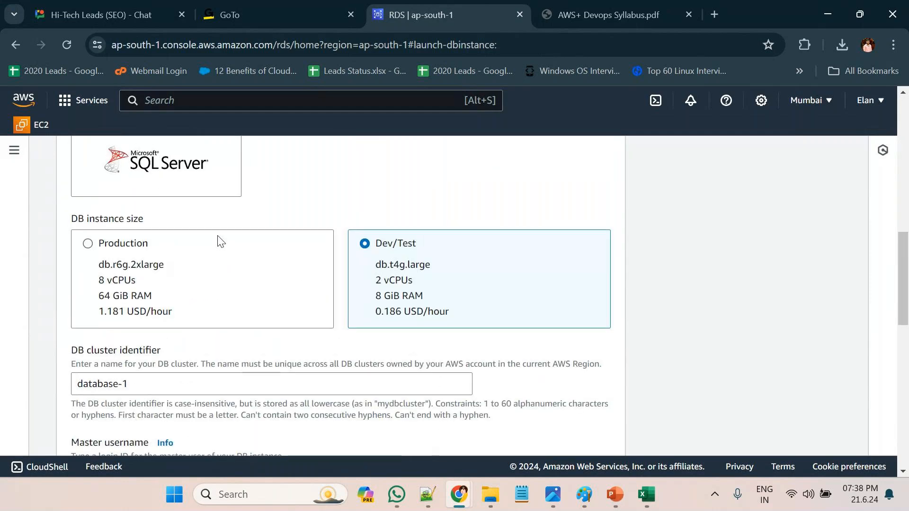
{"action": "scroll", "coordinate": [219, 241], "scroll_direction": "up", "scroll_amount": 10}
{"action": "left_click", "coordinate": [166, 312]}
Choose MySQL as the database engine, with the Community edition
{"action": "scroll", "coordinate": [170, 312], "scroll_direction": "down", "scroll_amount": 5}
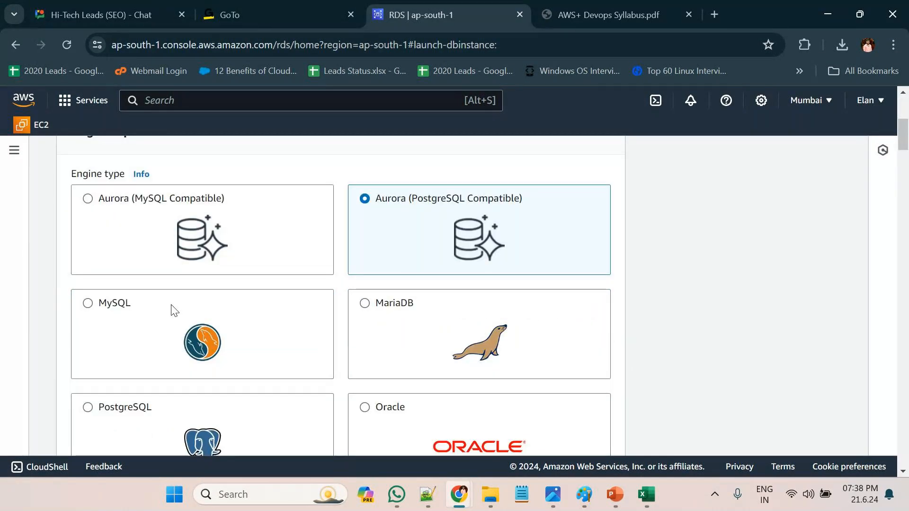
{"action": "scroll", "coordinate": [172, 310], "scroll_direction": "down", "scroll_amount": 5}
{"action": "scroll", "coordinate": [172, 310], "scroll_direction": "up", "scroll_amount": 5}
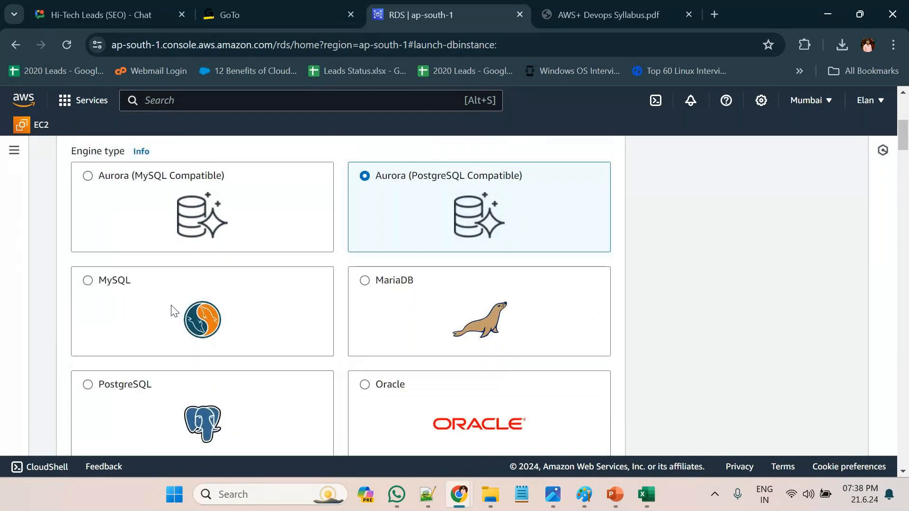
{"action": "left_click", "coordinate": [174, 311]}
{"action": "scroll", "coordinate": [186, 309], "scroll_direction": "down", "scroll_amount": 5}
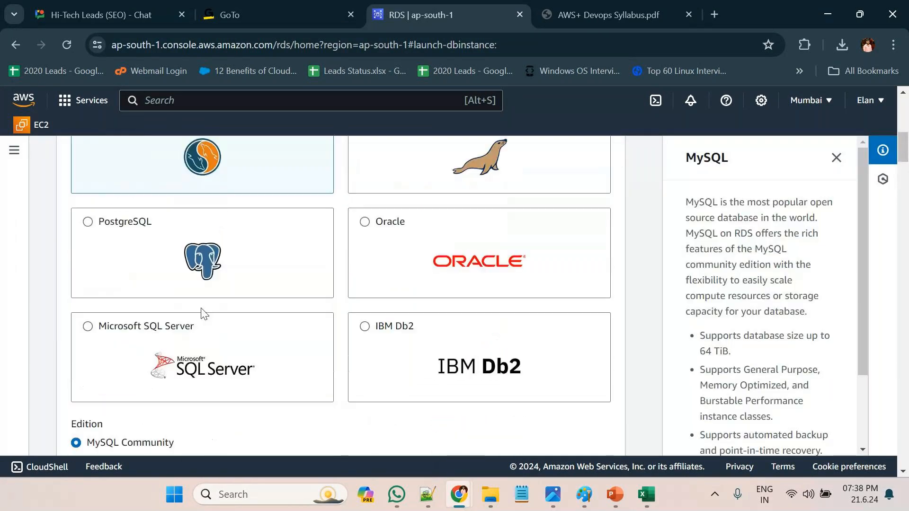
{"action": "scroll", "coordinate": [200, 311], "scroll_direction": "down", "scroll_amount": 1}
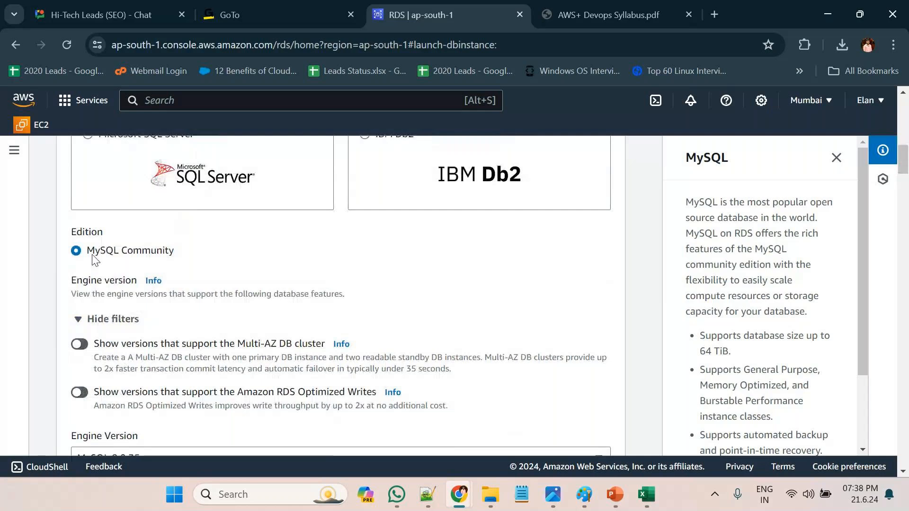
Review the MySQL Community edition name and check the AWS region list
{"action": "left_click_drag", "start_coordinate": [89, 252], "coordinate": [181, 255]}
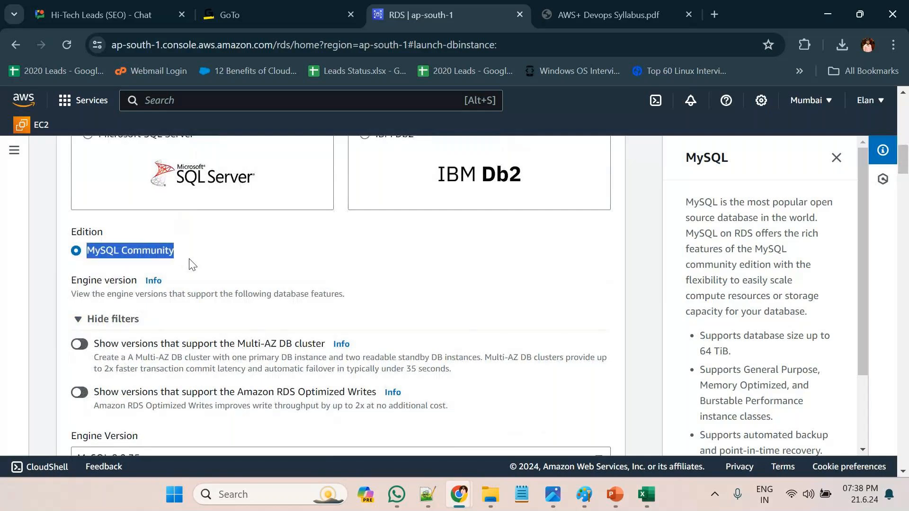
{"action": "scroll", "coordinate": [192, 264], "scroll_direction": "down", "scroll_amount": 1}
{"action": "left_click_drag", "start_coordinate": [71, 210], "coordinate": [147, 210]}
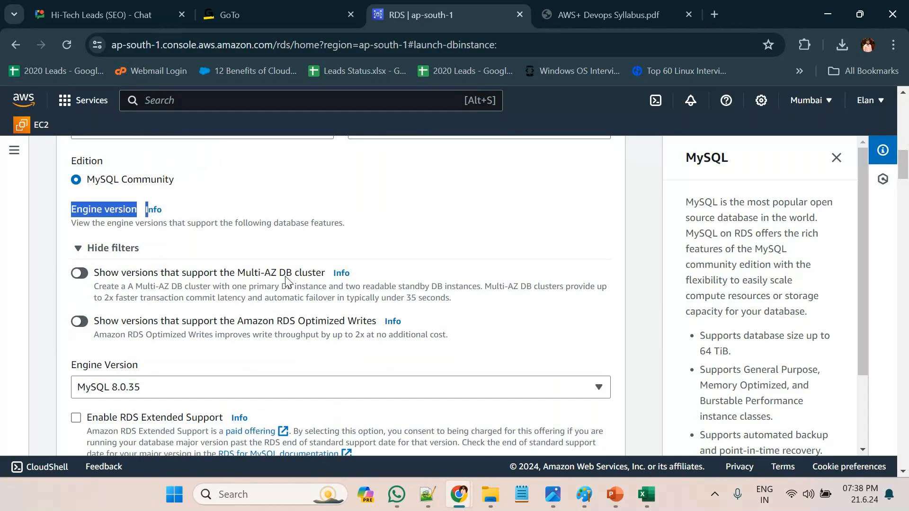
{"action": "left_click", "coordinate": [809, 100]}
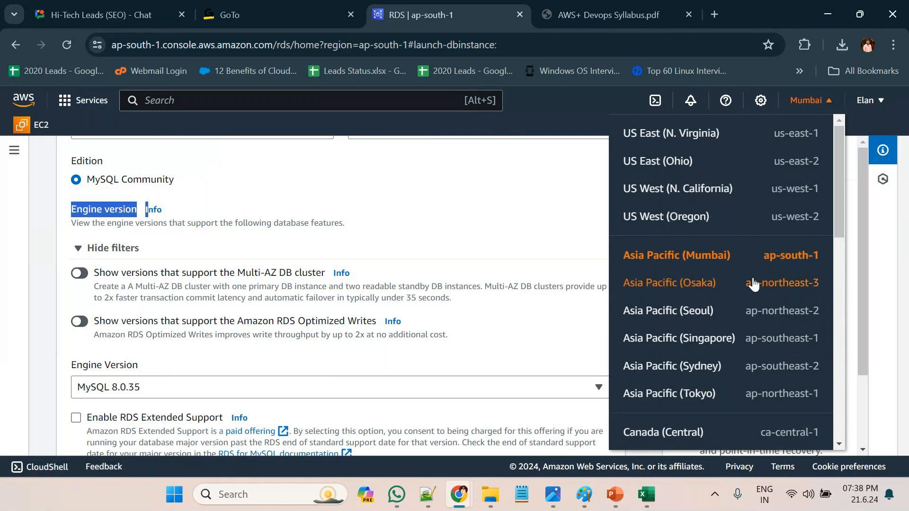
Turn on the Multi-AZ DB cluster version filter, keeping MySQL 8.0.35
{"action": "left_click", "coordinate": [490, 300]}
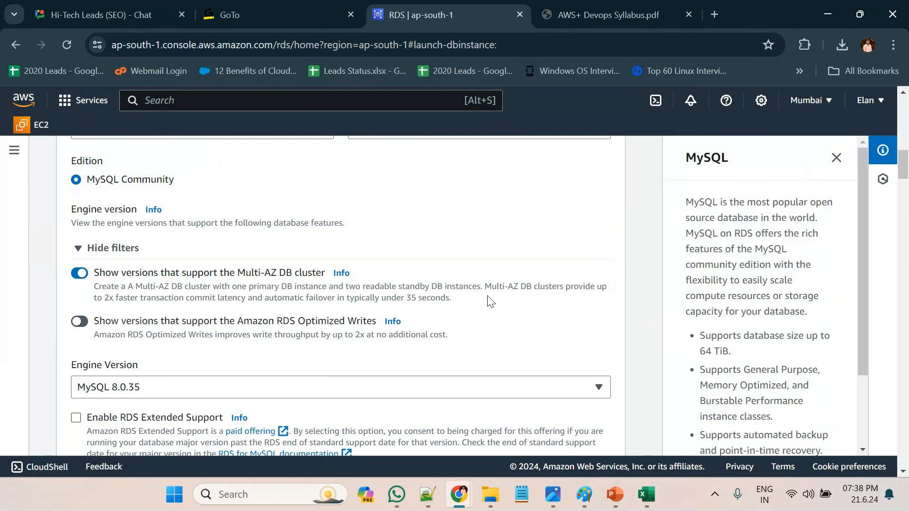
{"action": "left_click", "coordinate": [85, 278]}
{"action": "left_click", "coordinate": [83, 278]}
{"action": "left_click_drag", "start_coordinate": [456, 297], "coordinate": [90, 284]}
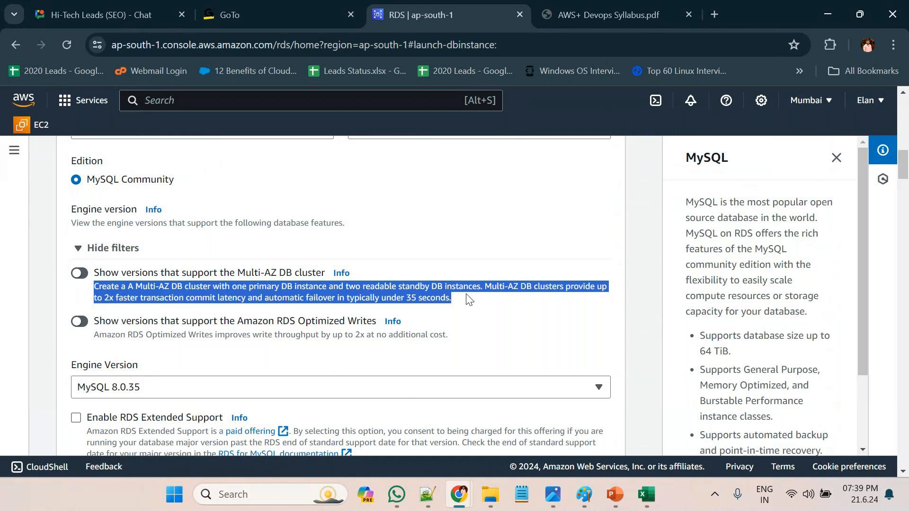
{"action": "left_click", "coordinate": [80, 274]}
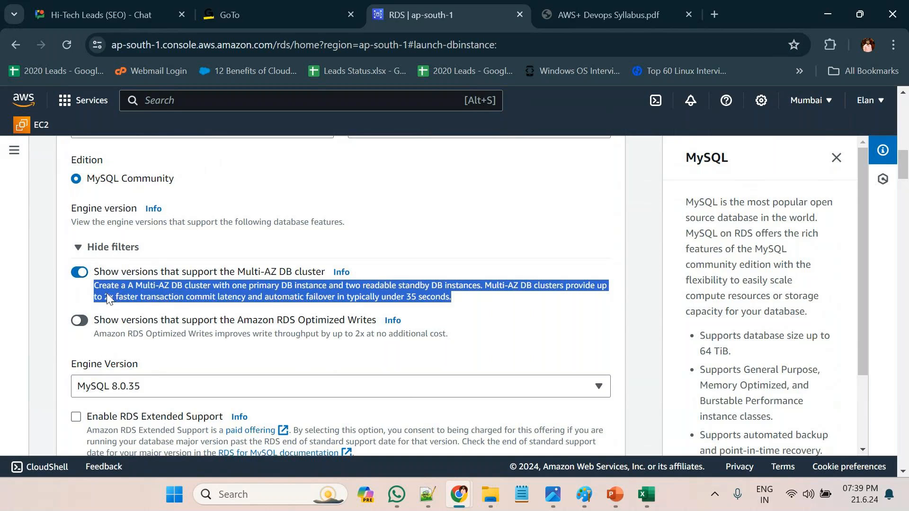
{"action": "scroll", "coordinate": [109, 297], "scroll_direction": "down", "scroll_amount": 2}
{"action": "scroll", "coordinate": [110, 300], "scroll_direction": "down", "scroll_amount": 1}
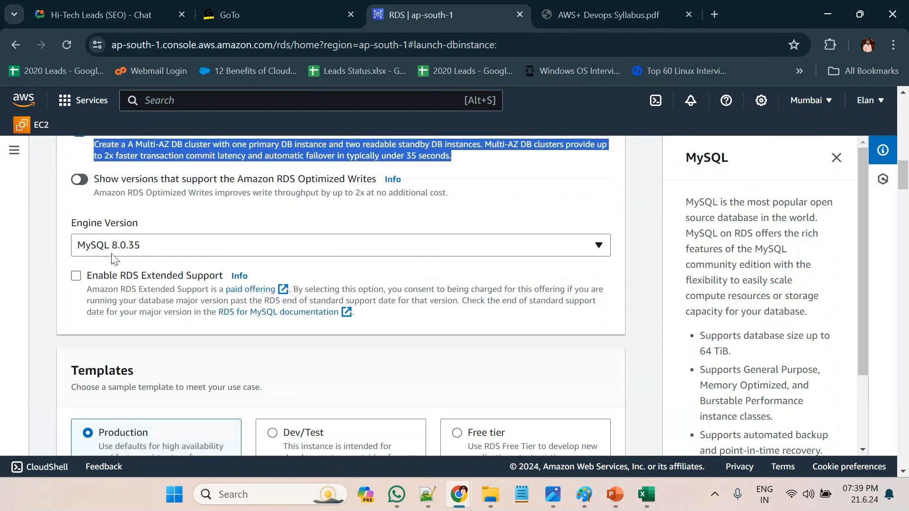
{"action": "scroll", "coordinate": [124, 251], "scroll_direction": "up", "scroll_amount": 5}
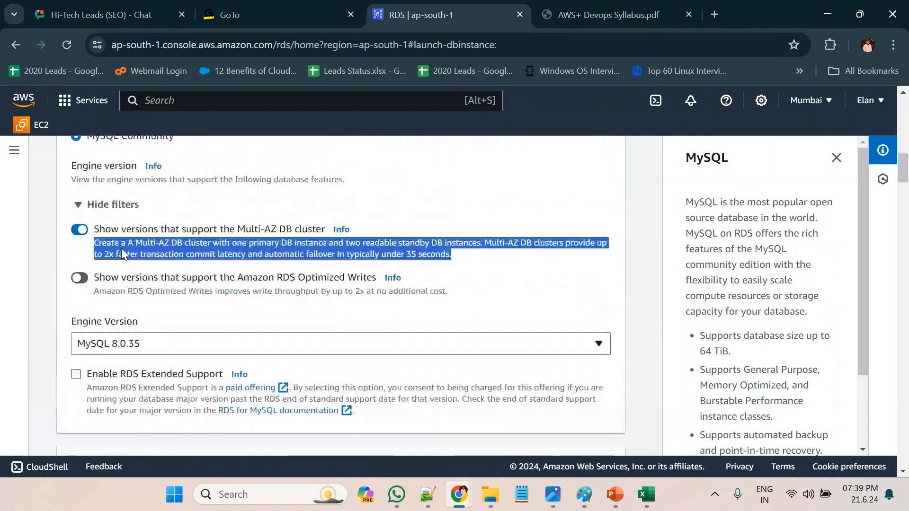
{"action": "scroll", "coordinate": [218, 198], "scroll_direction": "down", "scroll_amount": 1}
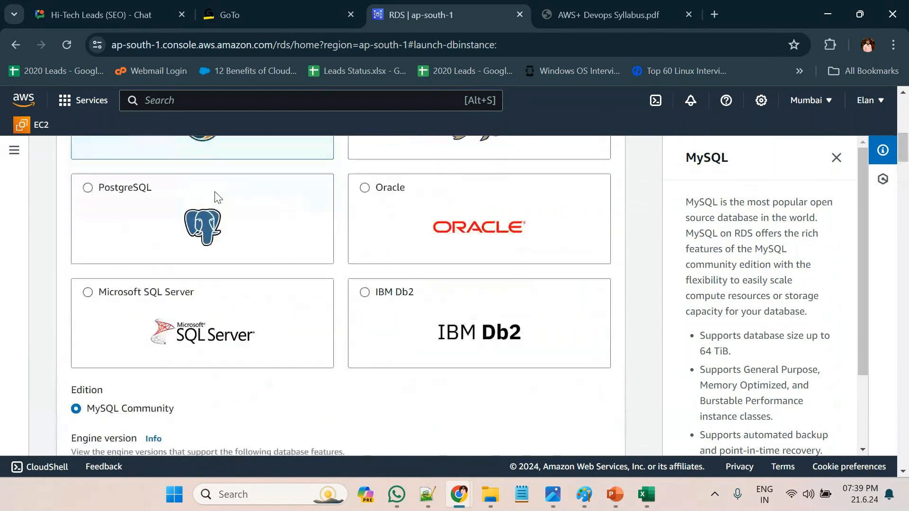
{"action": "scroll", "coordinate": [218, 198], "scroll_direction": "down", "scroll_amount": 10}
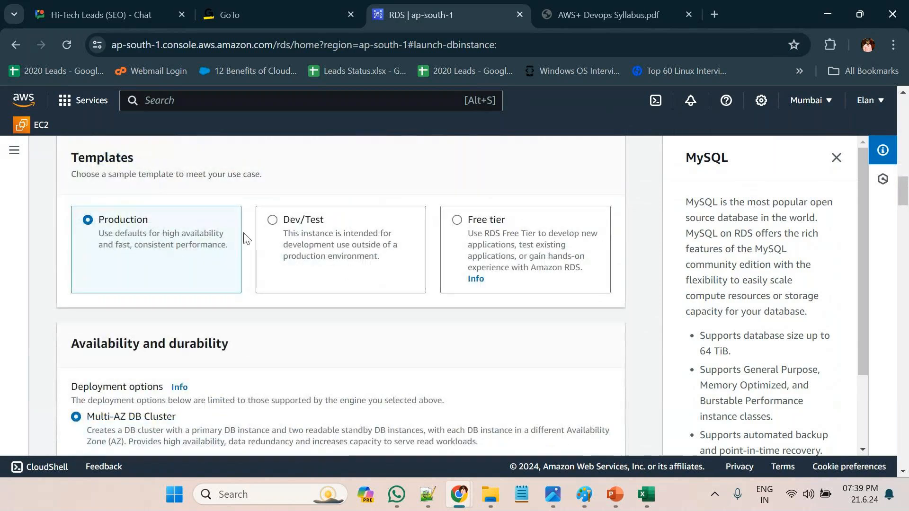
{"action": "left_click", "coordinate": [311, 257]}
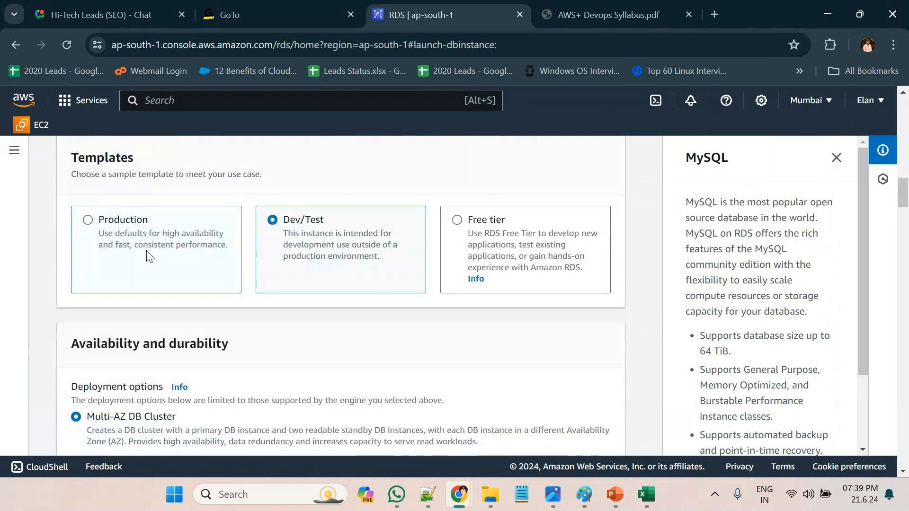
{"action": "left_click", "coordinate": [148, 261]}
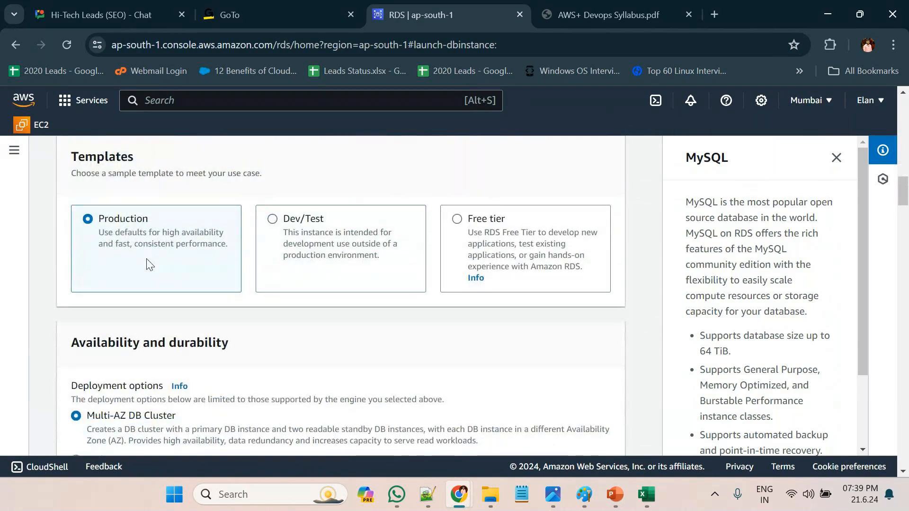
{"action": "scroll", "coordinate": [146, 260], "scroll_direction": "down", "scroll_amount": 3}
{"action": "left_click_drag", "start_coordinate": [71, 205], "coordinate": [229, 213]}
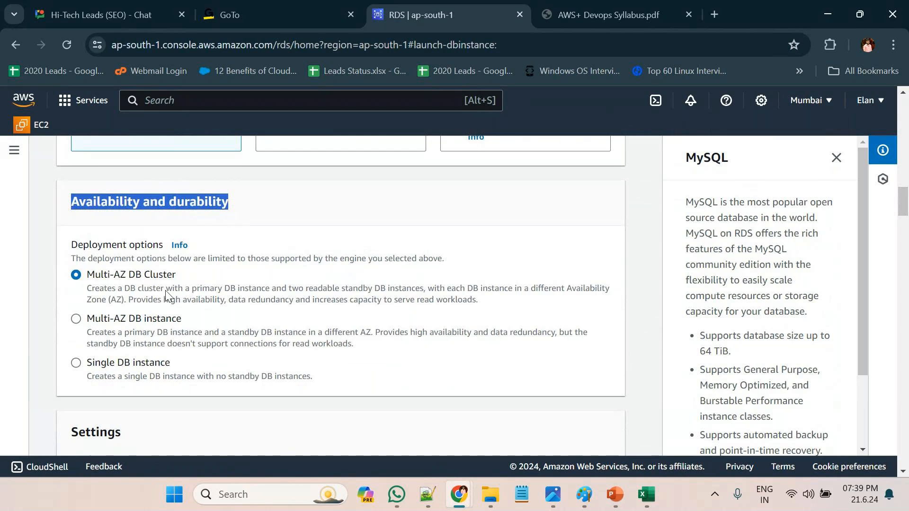
{"action": "left_click", "coordinate": [77, 320]}
{"action": "left_click", "coordinate": [76, 365]}
{"action": "left_click", "coordinate": [75, 278]}
Review the DB cluster identifier database-1 and the master username fields
{"action": "scroll", "coordinate": [187, 320], "scroll_direction": "down", "scroll_amount": 3}
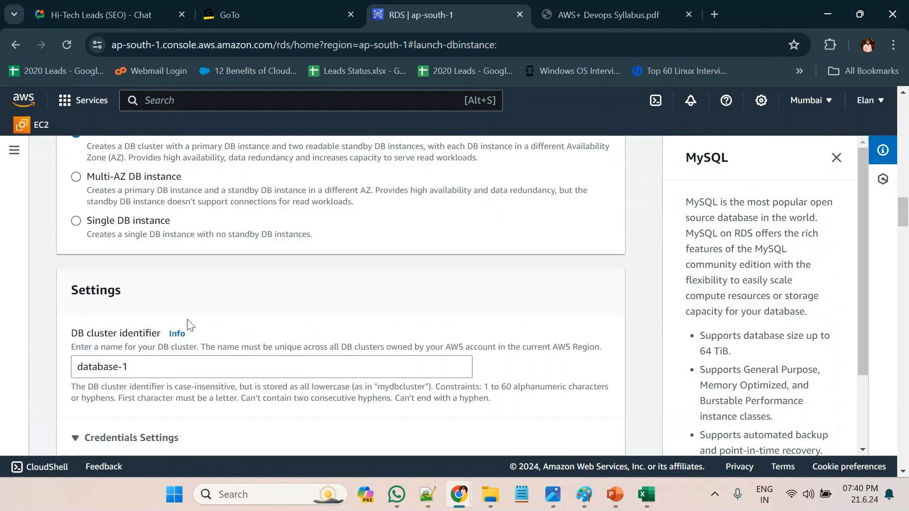
{"action": "scroll", "coordinate": [189, 325], "scroll_direction": "down", "scroll_amount": 2}
{"action": "left_click", "coordinate": [140, 292]}
{"action": "scroll", "coordinate": [140, 293], "scroll_direction": "down", "scroll_amount": 1}
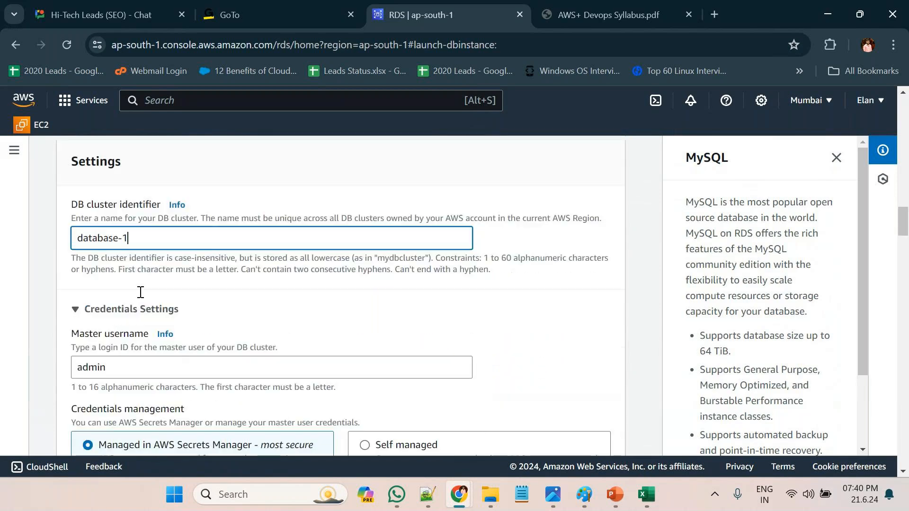
{"action": "scroll", "coordinate": [140, 292], "scroll_direction": "down", "scroll_amount": 2}
{"action": "left_click", "coordinate": [140, 292]}
{"action": "scroll", "coordinate": [131, 294], "scroll_direction": "down", "scroll_amount": 2}
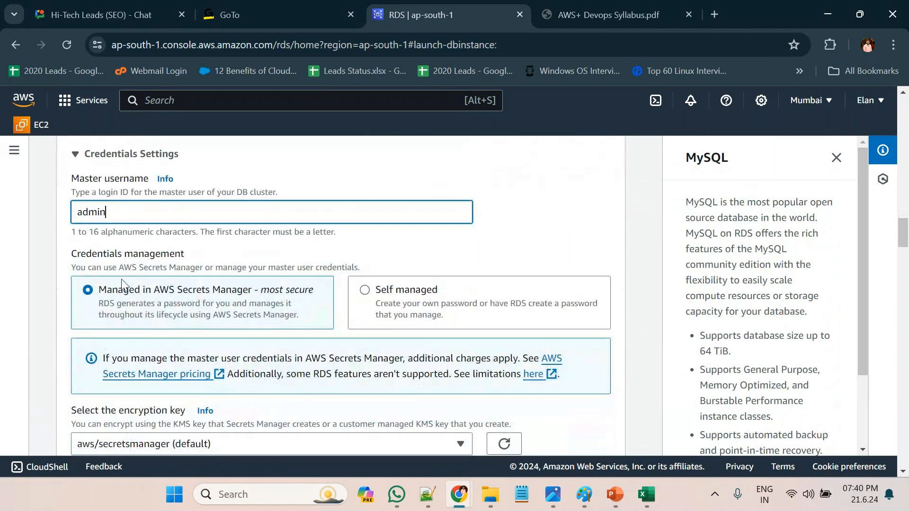
{"action": "left_click_drag", "start_coordinate": [111, 213], "coordinate": [66, 226]}
{"action": "left_click", "coordinate": [55, 260]}
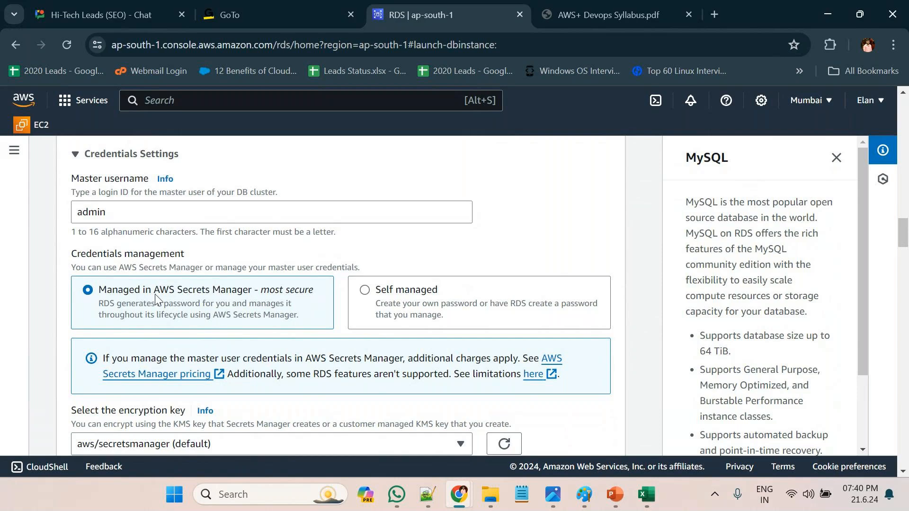
Try Self managed password fields, then return to Managed in AWS Secrets Manager with the default key
{"action": "left_click", "coordinate": [397, 297]}
{"action": "scroll", "coordinate": [252, 341], "scroll_direction": "down", "scroll_amount": 2}
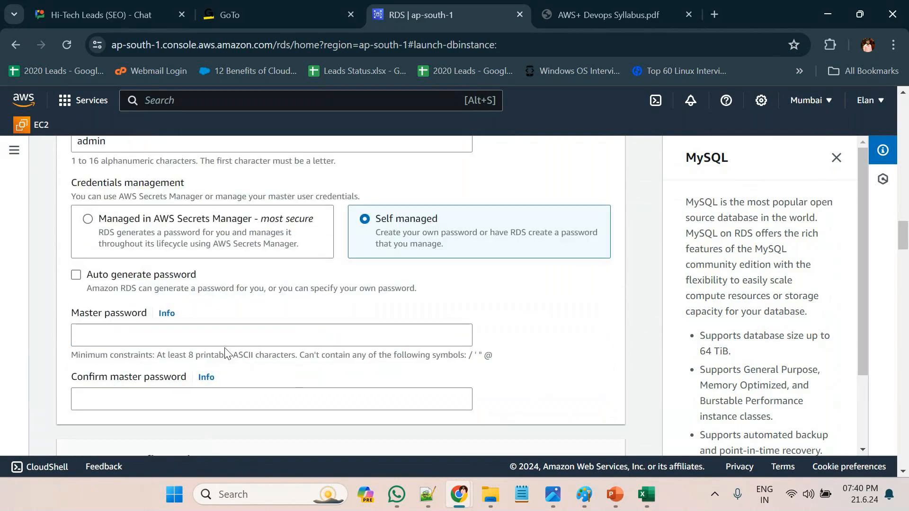
{"action": "left_click", "coordinate": [224, 247]}
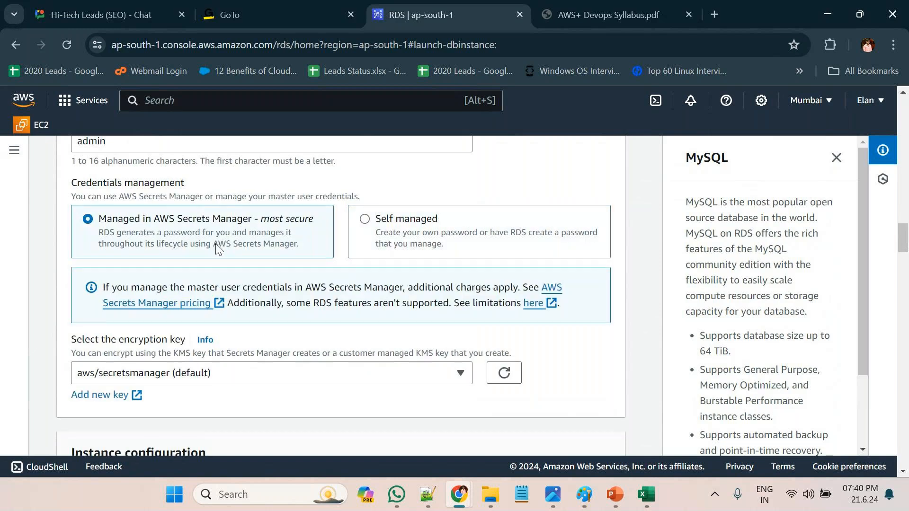
{"action": "left_click", "coordinate": [364, 219]}
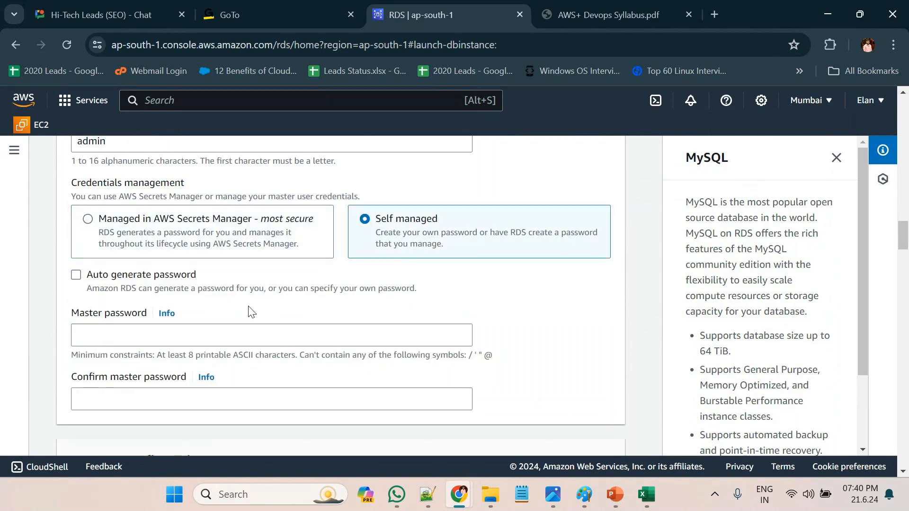
{"action": "left_click", "coordinate": [132, 338]}
{"action": "left_click", "coordinate": [124, 398]}
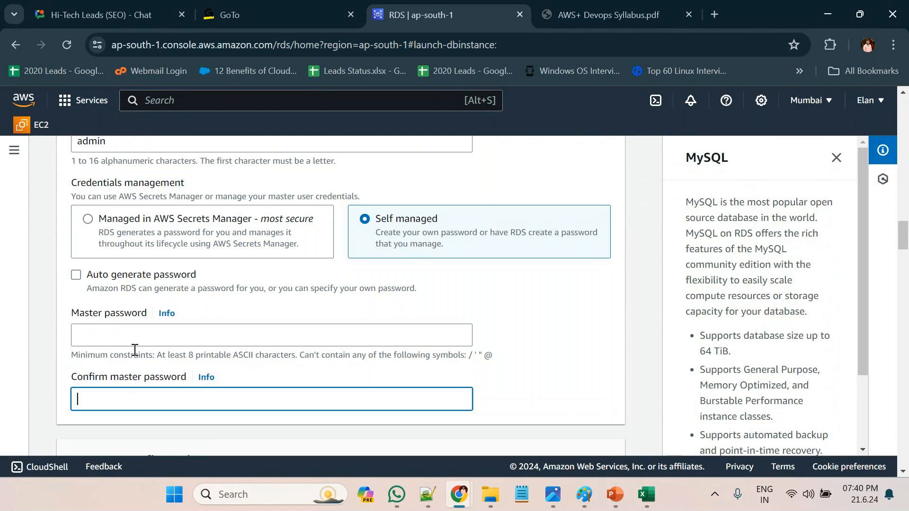
{"action": "left_click", "coordinate": [88, 219]}
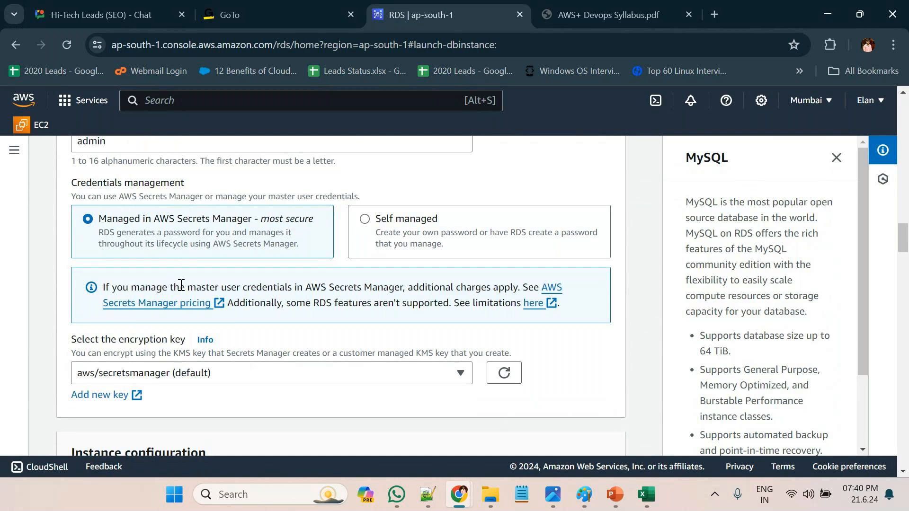
{"action": "scroll", "coordinate": [233, 339], "scroll_direction": "up", "scroll_amount": 1}
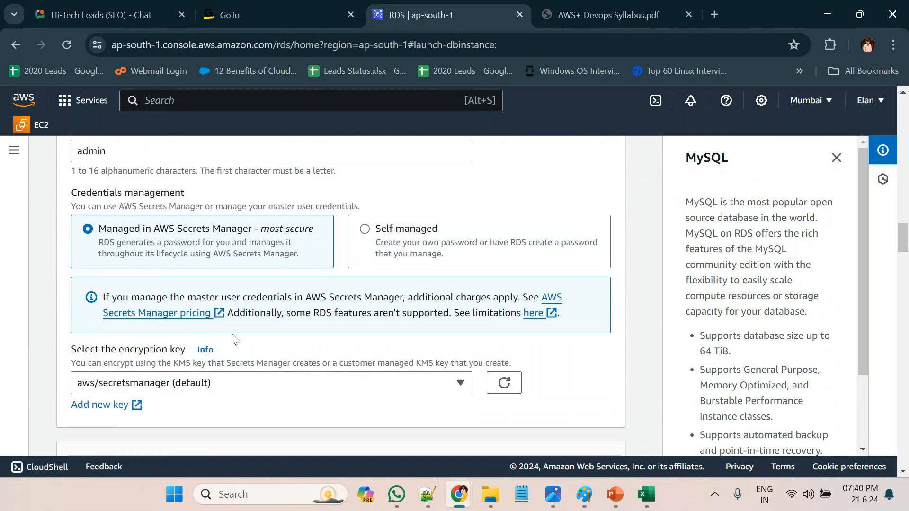
{"action": "scroll", "coordinate": [199, 265], "scroll_direction": "up", "scroll_amount": 1}
{"action": "scroll", "coordinate": [144, 229], "scroll_direction": "down", "scroll_amount": 7}
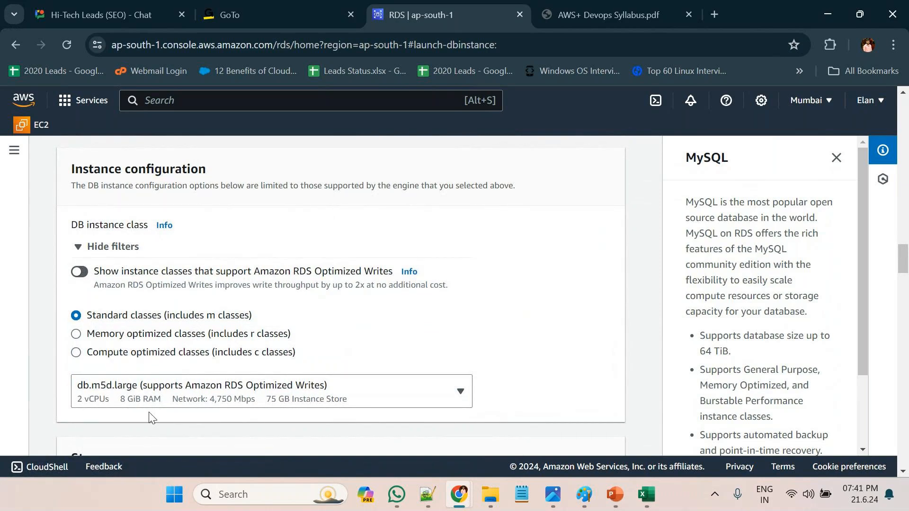
{"action": "scroll", "coordinate": [152, 396], "scroll_direction": "down", "scroll_amount": 1}
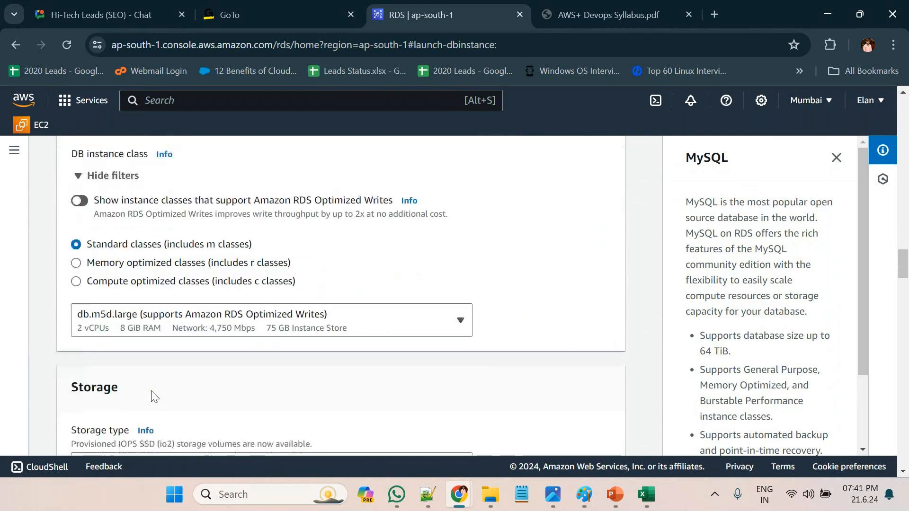
{"action": "scroll", "coordinate": [149, 387], "scroll_direction": "up", "scroll_amount": 4}
{"action": "scroll", "coordinate": [151, 374], "scroll_direction": "down", "scroll_amount": 5}
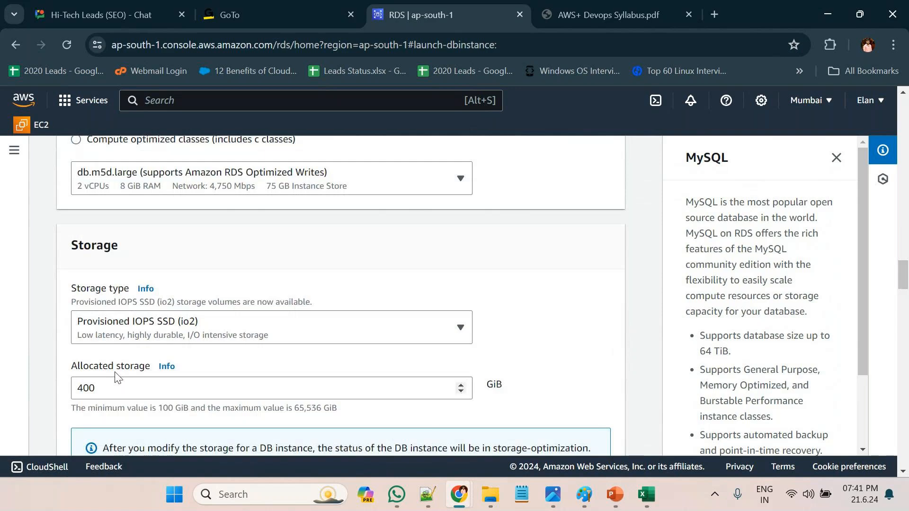
{"action": "left_click_drag", "start_coordinate": [97, 388], "coordinate": [74, 391]}
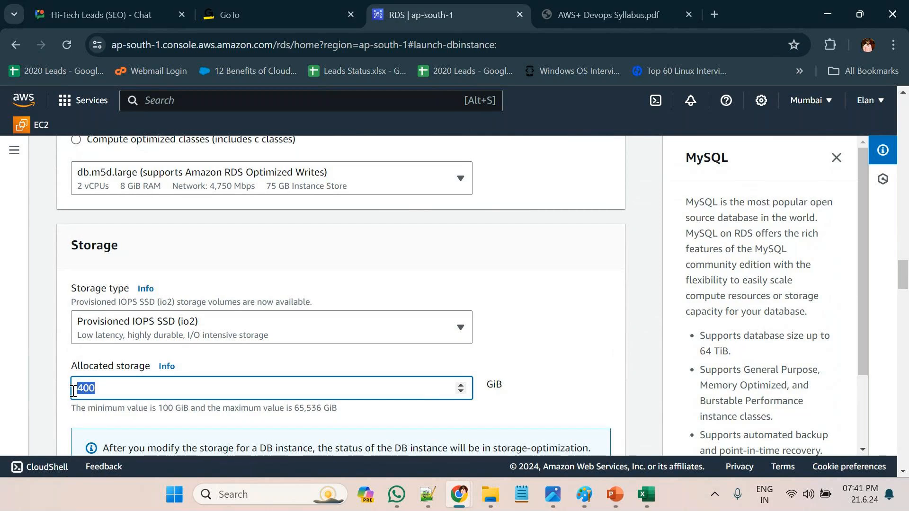
{"action": "scroll", "coordinate": [74, 391], "scroll_direction": "down", "scroll_amount": 5}
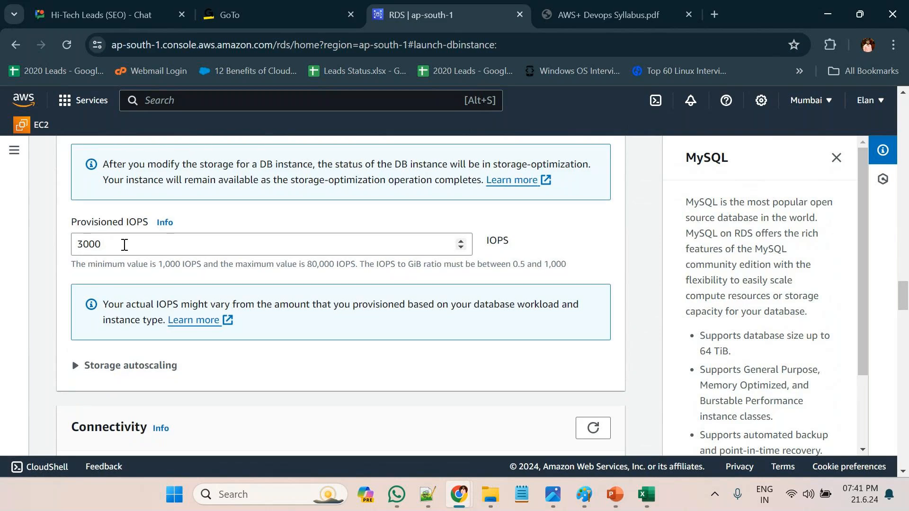
{"action": "scroll", "coordinate": [124, 245], "scroll_direction": "up", "scroll_amount": 3}
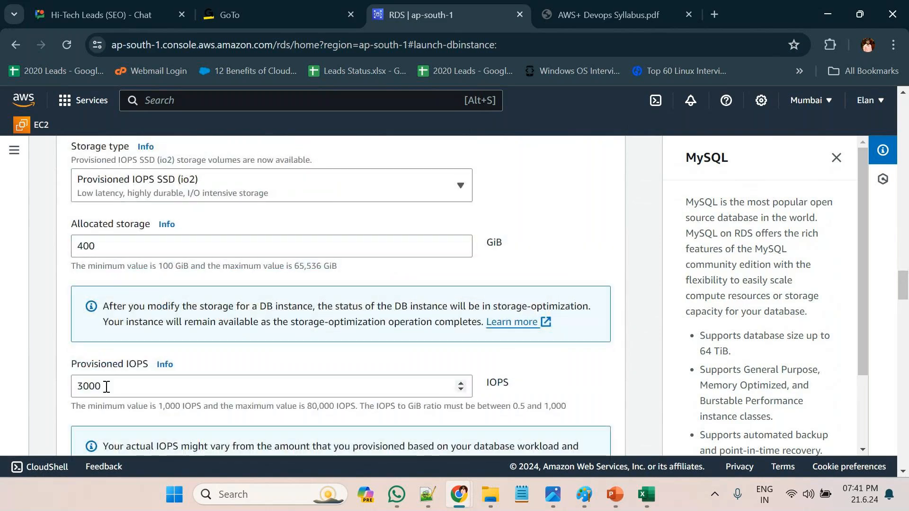
{"action": "scroll", "coordinate": [106, 387], "scroll_direction": "down", "scroll_amount": 2}
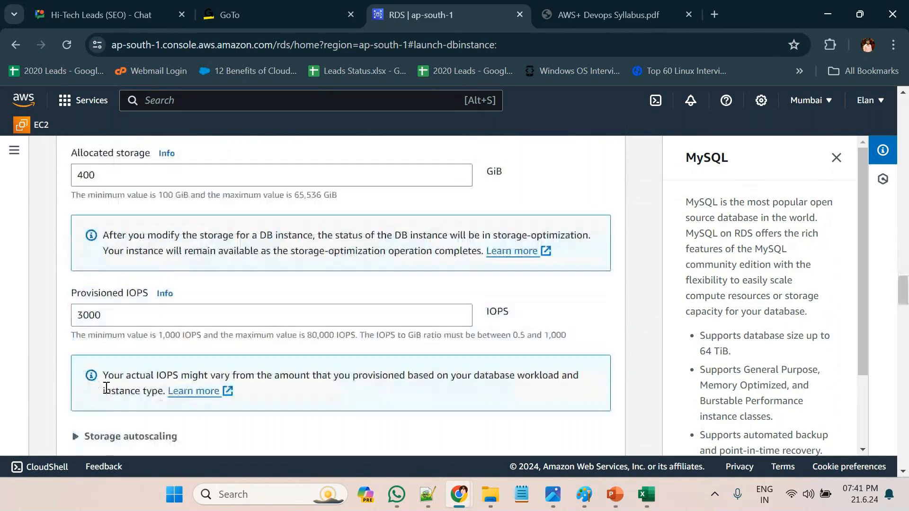
{"action": "scroll", "coordinate": [106, 388], "scroll_direction": "down", "scroll_amount": 6}
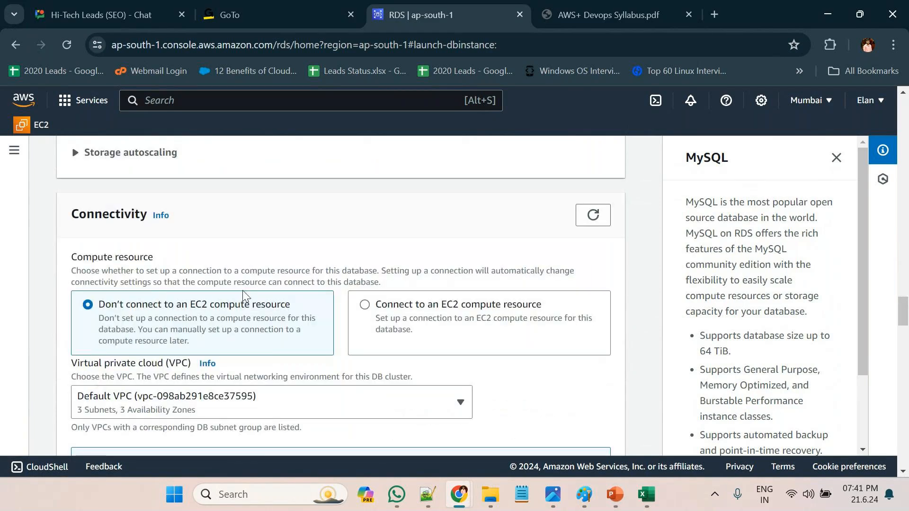
{"action": "left_click", "coordinate": [369, 308]}
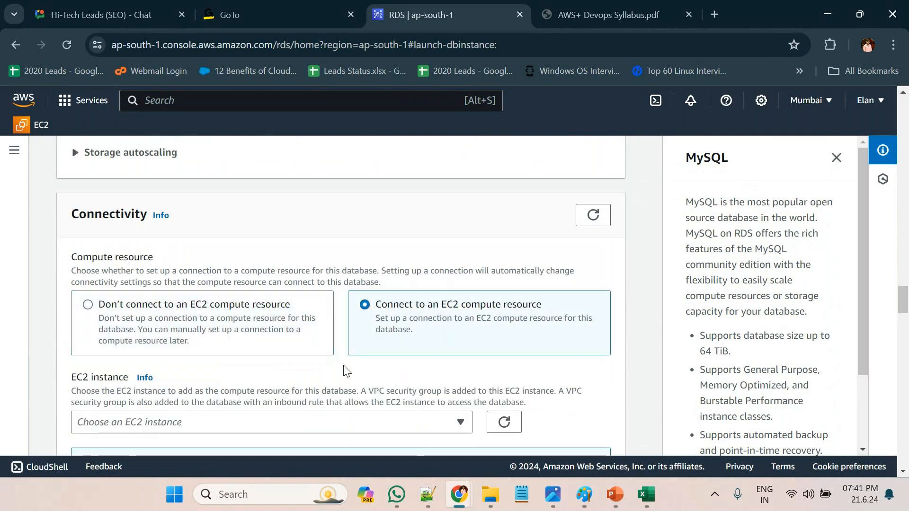
{"action": "scroll", "coordinate": [344, 370], "scroll_direction": "down", "scroll_amount": 1}
{"action": "scroll", "coordinate": [345, 364], "scroll_direction": "down", "scroll_amount": 2}
{"action": "left_click", "coordinate": [344, 351]}
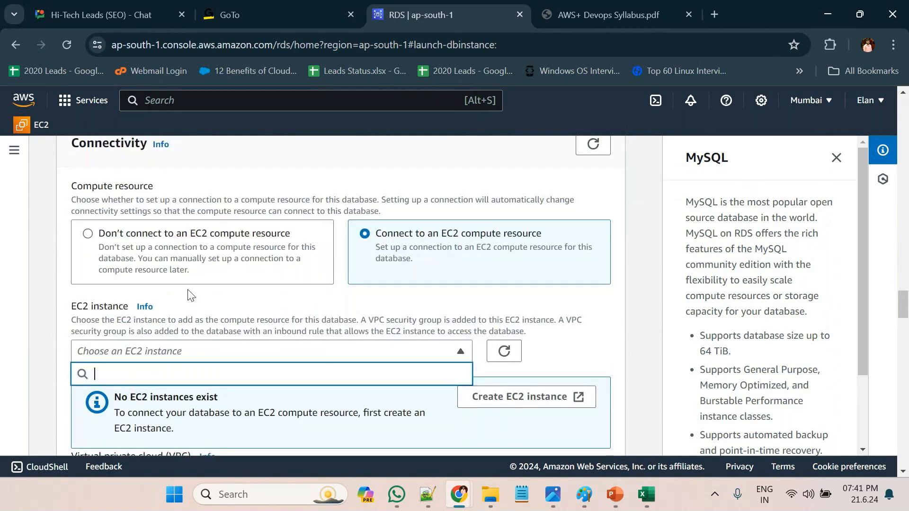
{"action": "left_click", "coordinate": [100, 244]}
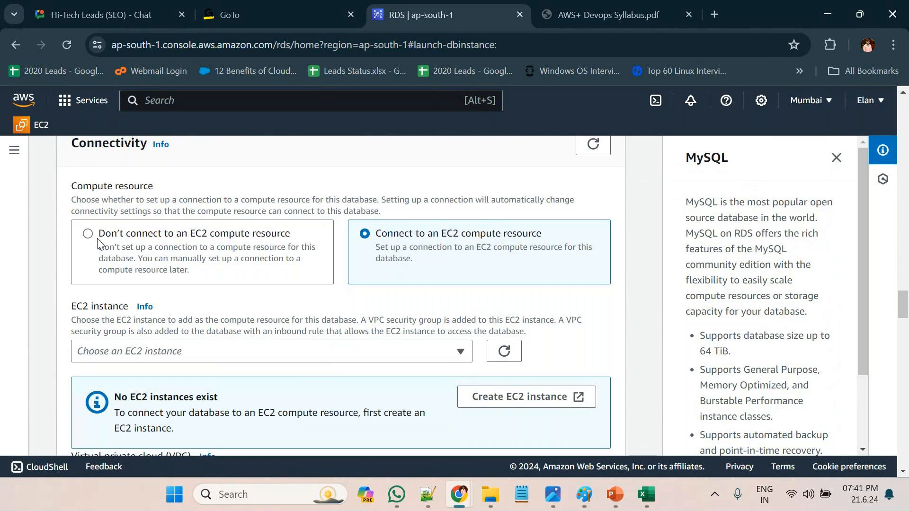
{"action": "left_click", "coordinate": [100, 243]}
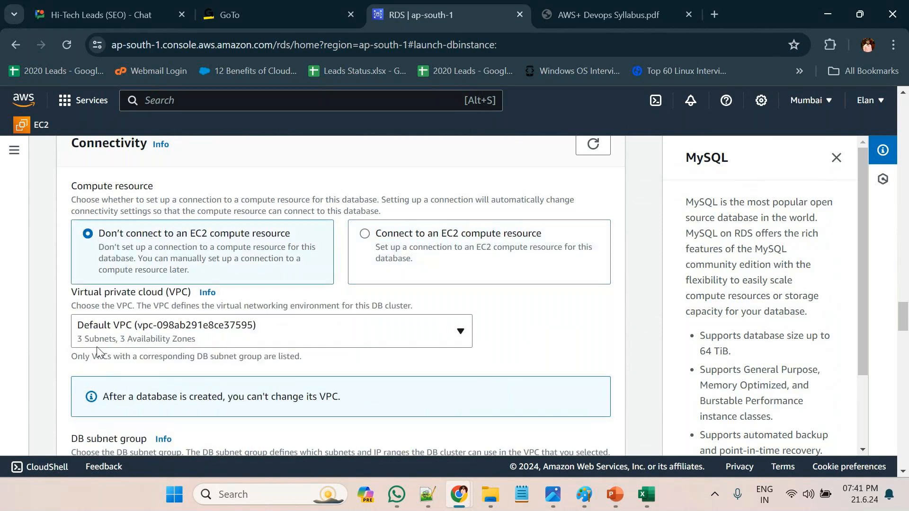
{"action": "scroll", "coordinate": [184, 354], "scroll_direction": "down", "scroll_amount": 2}
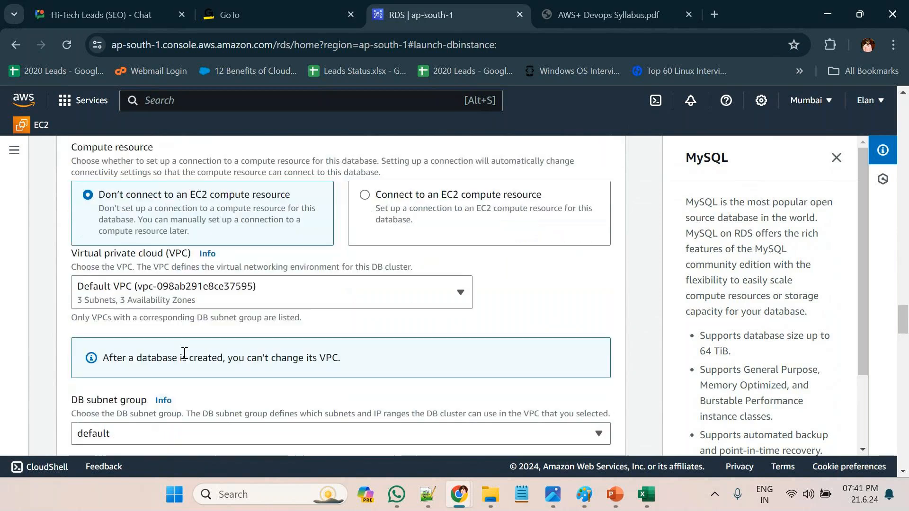
{"action": "scroll", "coordinate": [185, 358], "scroll_direction": "down", "scroll_amount": 2}
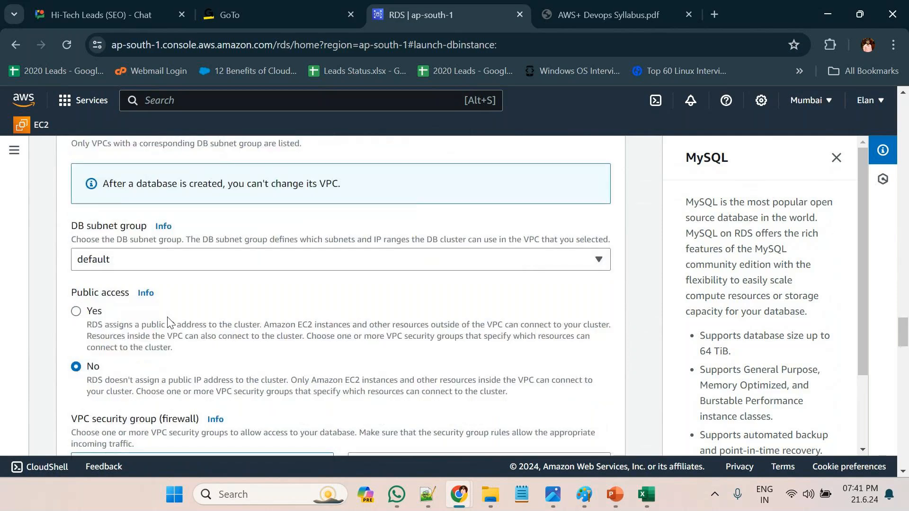
{"action": "left_click", "coordinate": [151, 263]}
{"action": "left_click", "coordinate": [151, 263]}
{"action": "left_click", "coordinate": [138, 311]}
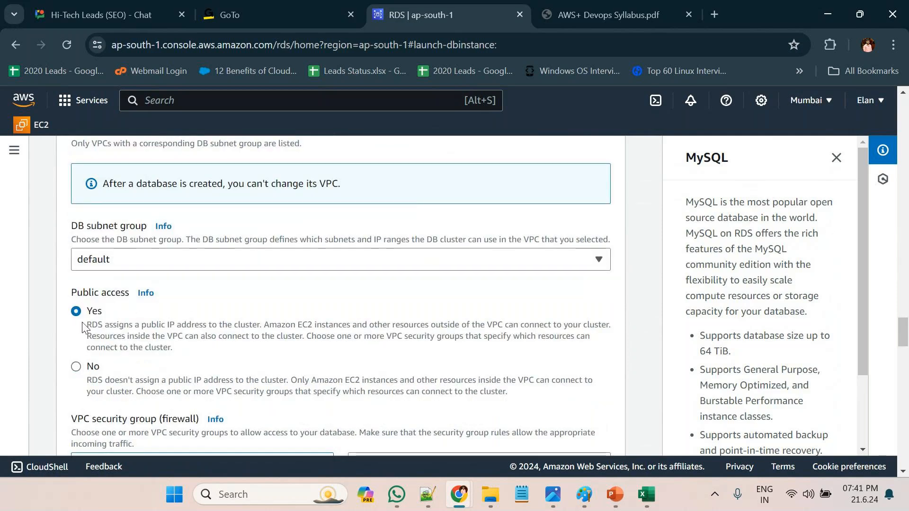
{"action": "left_click_drag", "start_coordinate": [179, 357], "coordinate": [87, 322]}
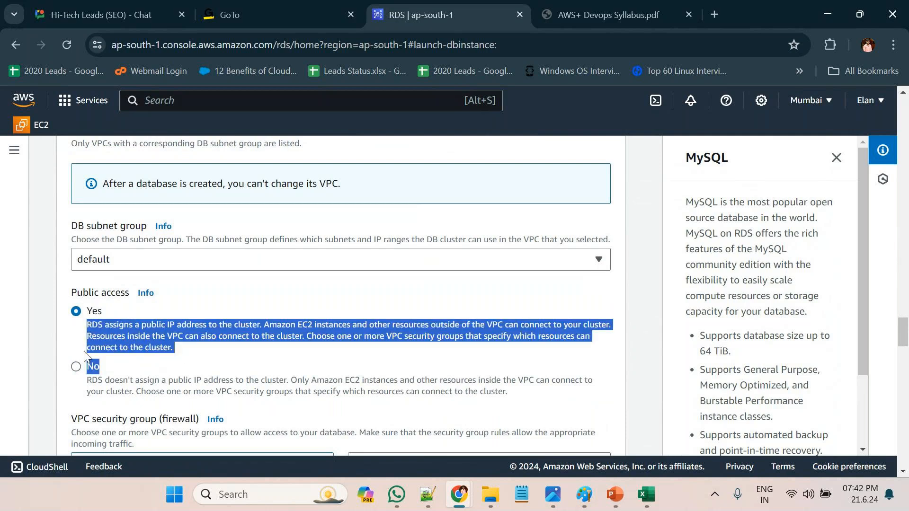
{"action": "left_click", "coordinate": [77, 367]}
{"action": "left_click", "coordinate": [215, 368]}
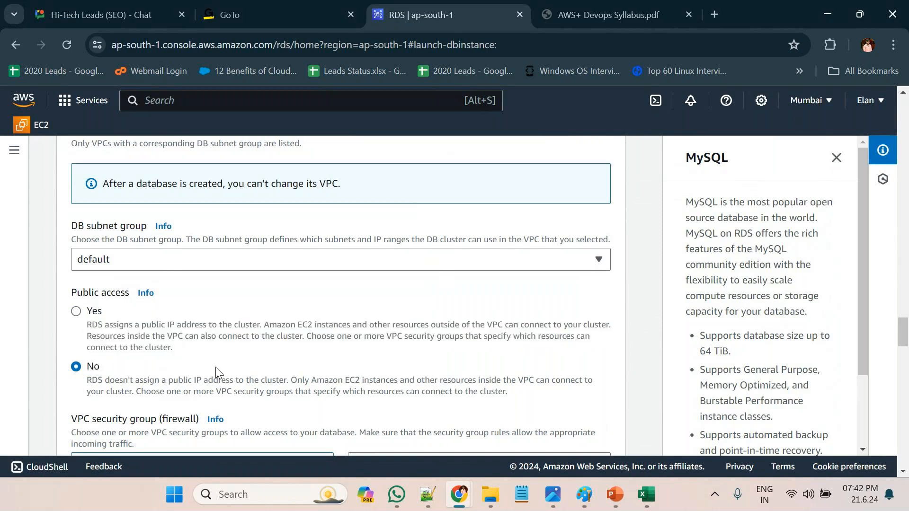
{"action": "scroll", "coordinate": [215, 367], "scroll_direction": "down", "scroll_amount": 1}
{"action": "scroll", "coordinate": [212, 368], "scroll_direction": "down", "scroll_amount": 1}
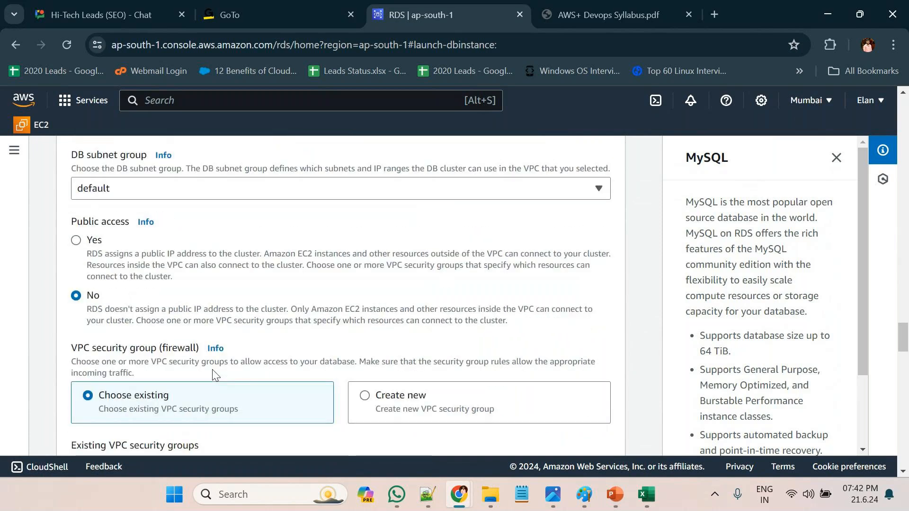
{"action": "scroll", "coordinate": [214, 374], "scroll_direction": "down", "scroll_amount": 3}
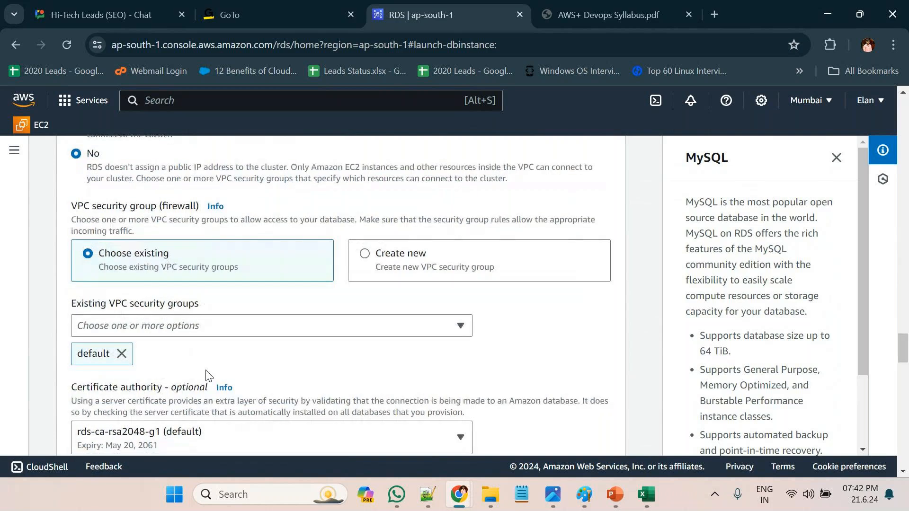
{"action": "scroll", "coordinate": [196, 344], "scroll_direction": "down", "scroll_amount": 3}
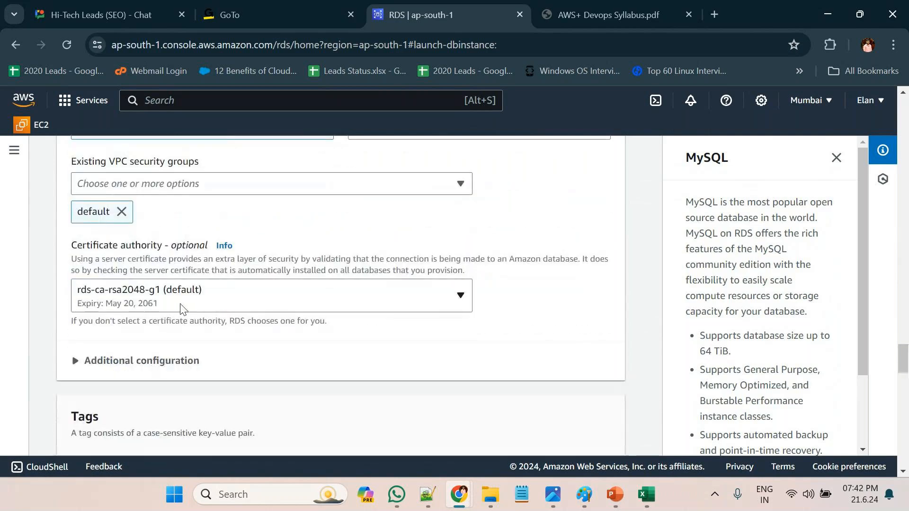
{"action": "scroll", "coordinate": [177, 312], "scroll_direction": "down", "scroll_amount": 3}
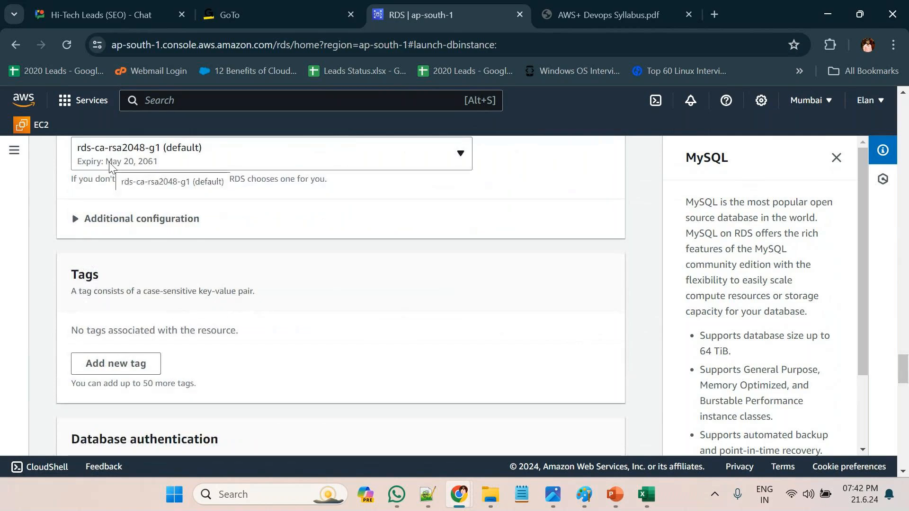
{"action": "scroll", "coordinate": [109, 166], "scroll_direction": "up", "scroll_amount": 2}
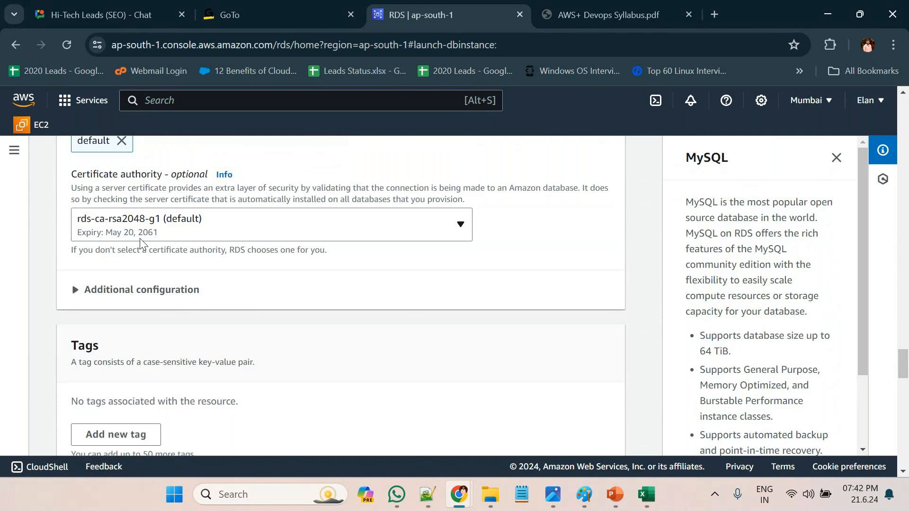
{"action": "scroll", "coordinate": [140, 240], "scroll_direction": "down", "scroll_amount": 5}
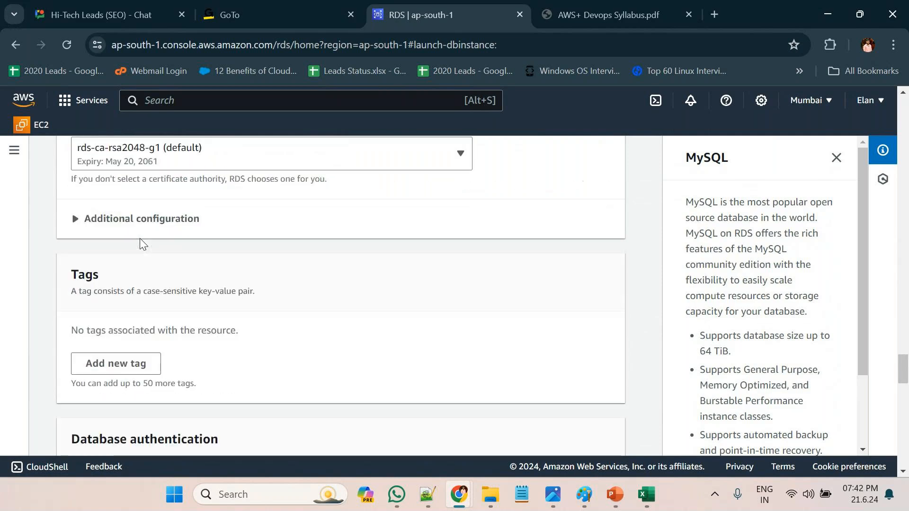
Scroll through Monitoring and review the DB instance and storage cost figures
{"action": "scroll", "coordinate": [141, 239], "scroll_direction": "down", "scroll_amount": 1}
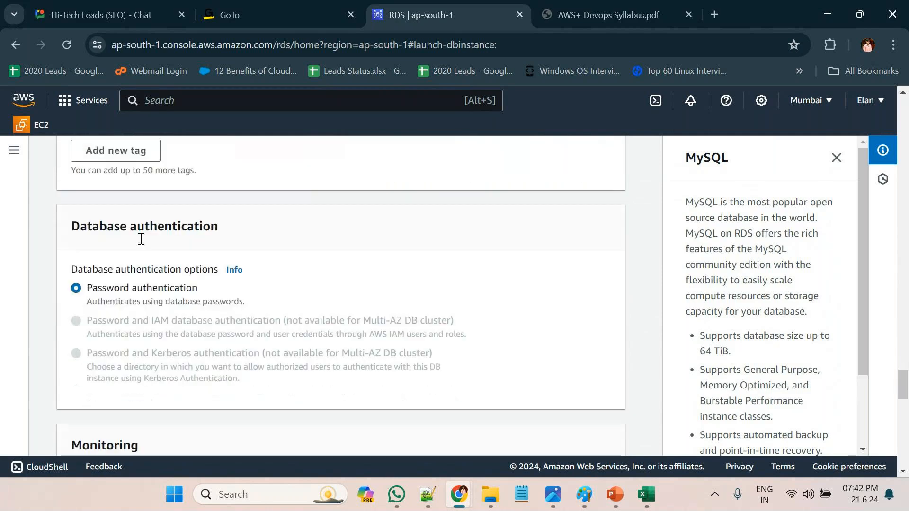
{"action": "scroll", "coordinate": [141, 250], "scroll_direction": "down", "scroll_amount": 6}
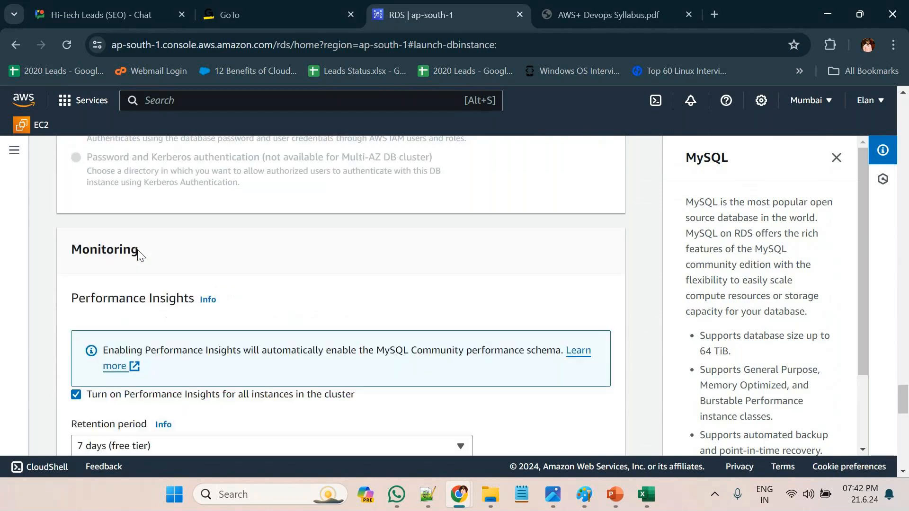
{"action": "scroll", "coordinate": [128, 280], "scroll_direction": "down", "scroll_amount": 1}
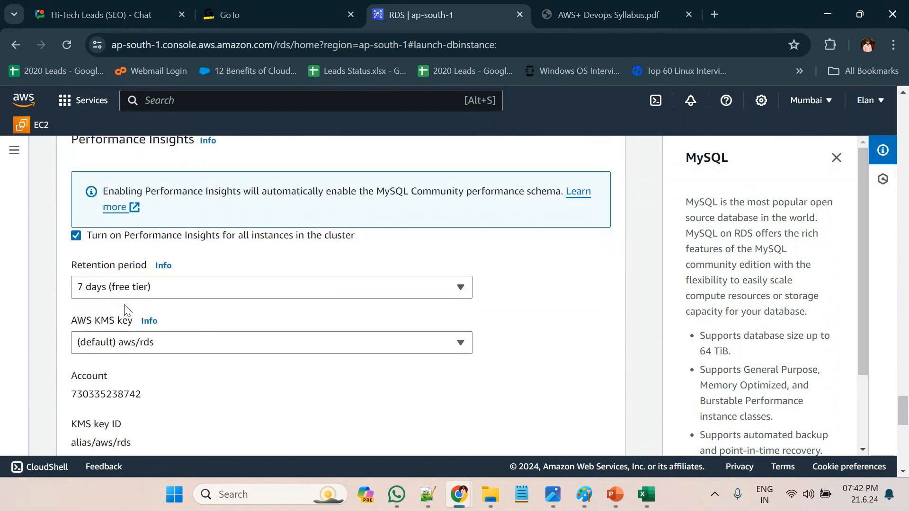
{"action": "scroll", "coordinate": [126, 310], "scroll_direction": "up", "scroll_amount": 2}
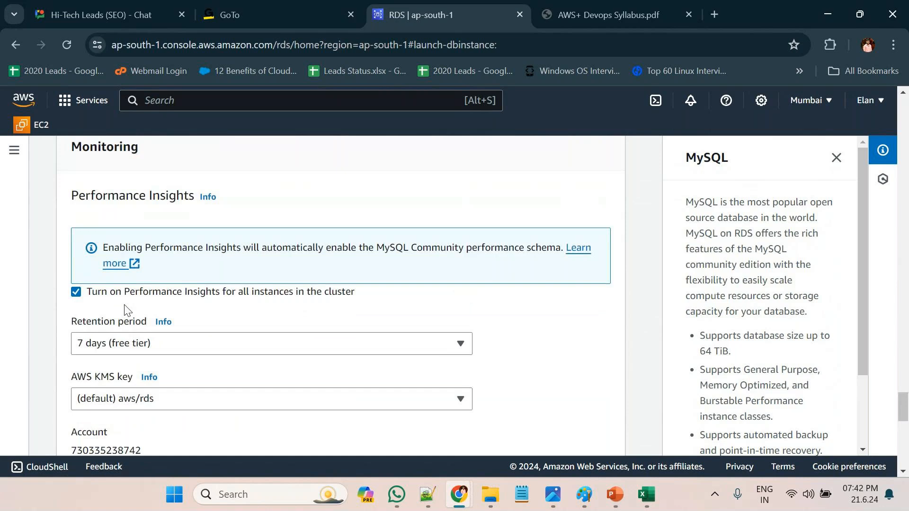
{"action": "scroll", "coordinate": [125, 310], "scroll_direction": "down", "scroll_amount": 2}
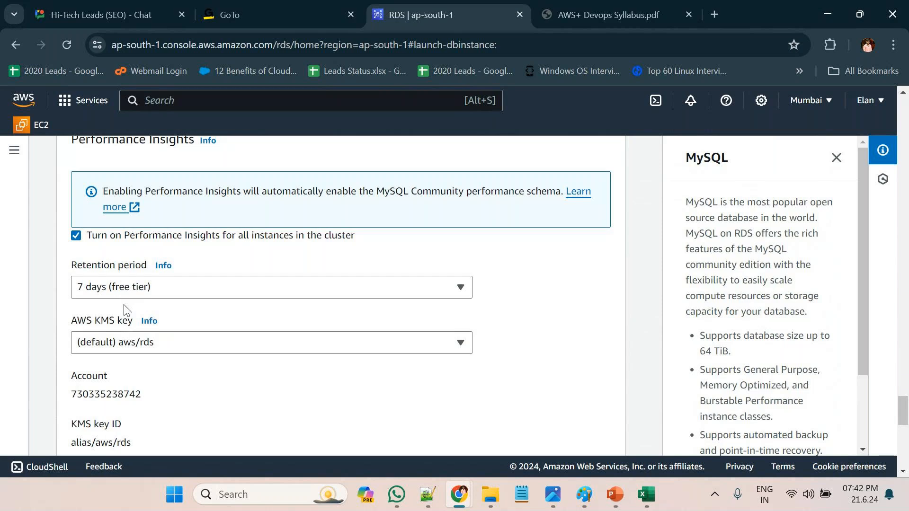
{"action": "scroll", "coordinate": [124, 310], "scroll_direction": "down", "scroll_amount": 8}
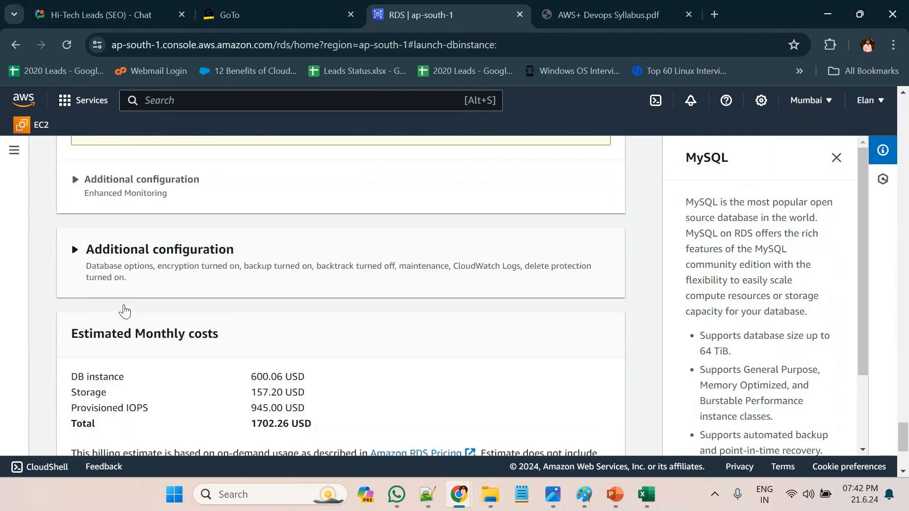
{"action": "scroll", "coordinate": [125, 310], "scroll_direction": "down", "scroll_amount": 2}
{"action": "scroll", "coordinate": [123, 308], "scroll_direction": "down", "scroll_amount": 2}
{"action": "left_click_drag", "start_coordinate": [71, 240], "coordinate": [319, 298]}
{"action": "left_click", "coordinate": [198, 281]}
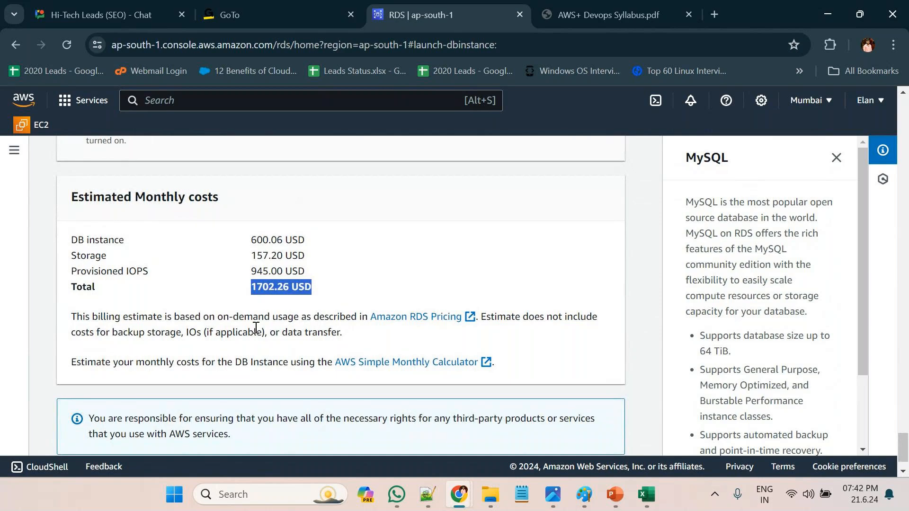
Keep 7-day Performance Insights retention and check the 1702.26 USD monthly estimate
{"action": "scroll", "coordinate": [199, 327], "scroll_direction": "up", "scroll_amount": 5}
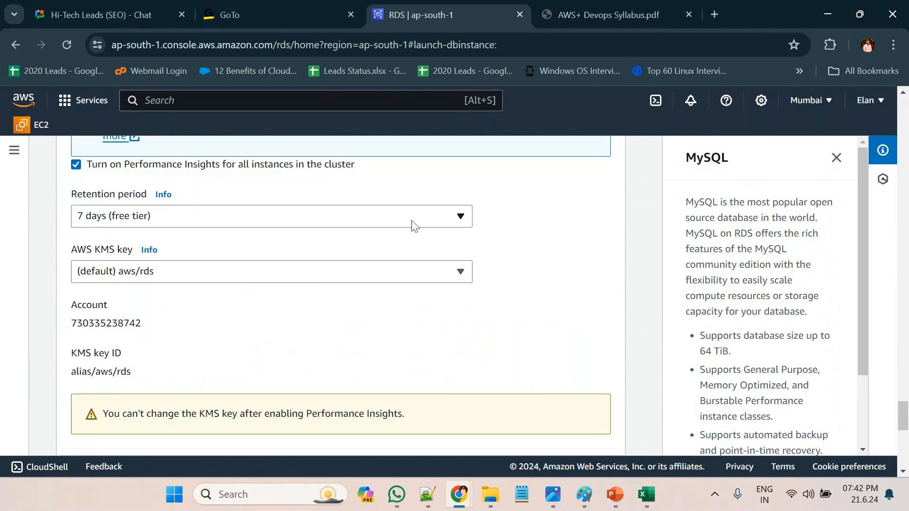
{"action": "left_click", "coordinate": [466, 219]}
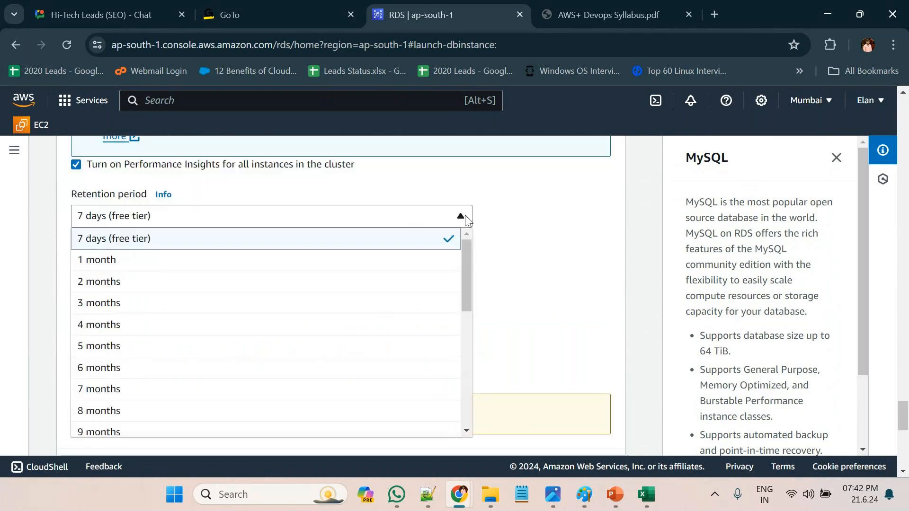
{"action": "left_click", "coordinate": [513, 216]}
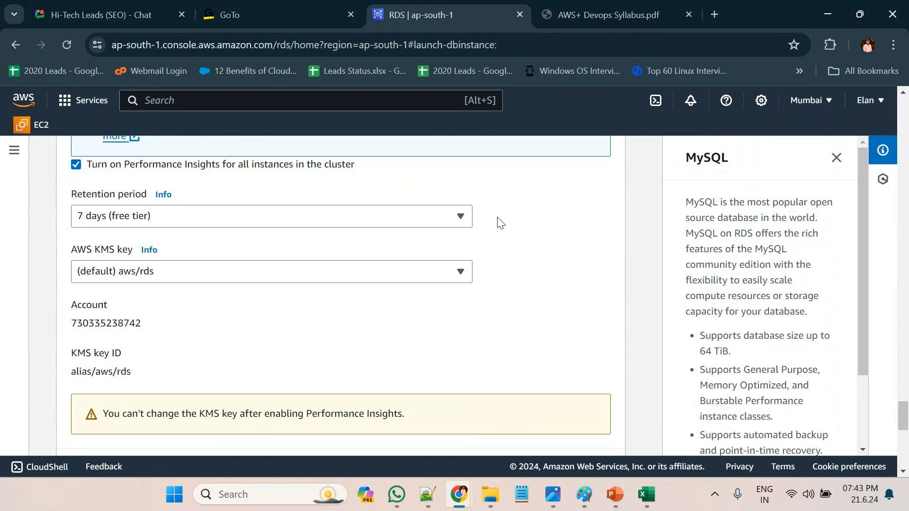
{"action": "scroll", "coordinate": [331, 378], "scroll_direction": "down", "scroll_amount": 2}
{"action": "scroll", "coordinate": [318, 381], "scroll_direction": "down", "scroll_amount": 5}
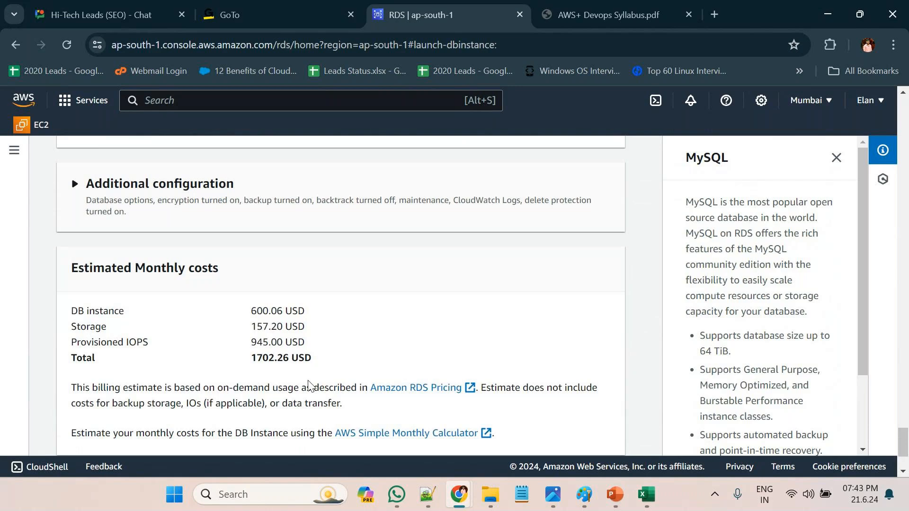
{"action": "left_click_drag", "start_coordinate": [250, 359], "coordinate": [288, 363]}
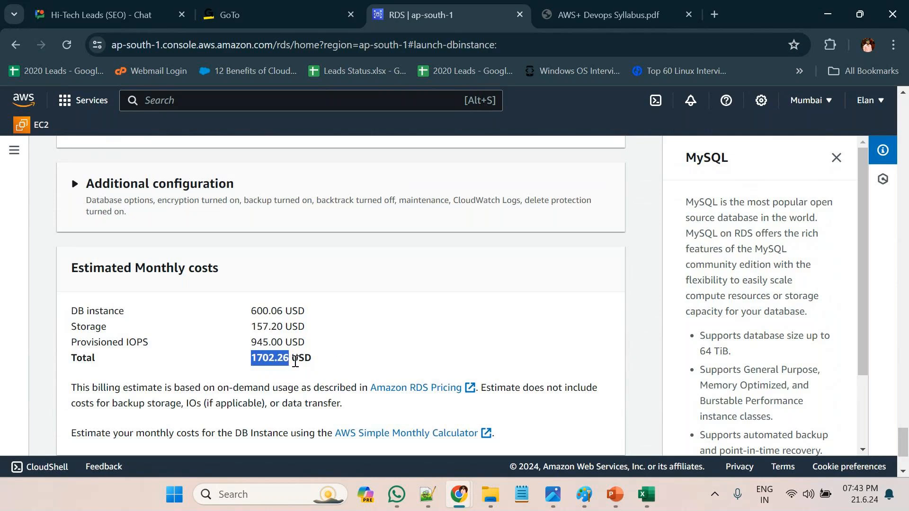
{"action": "left_click", "coordinate": [335, 350]}
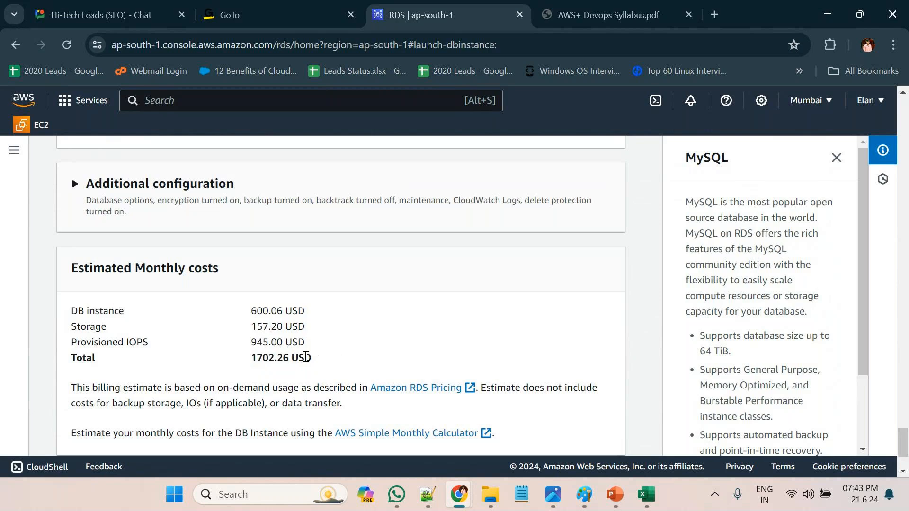
{"action": "left_click_drag", "start_coordinate": [312, 358], "coordinate": [243, 366]}
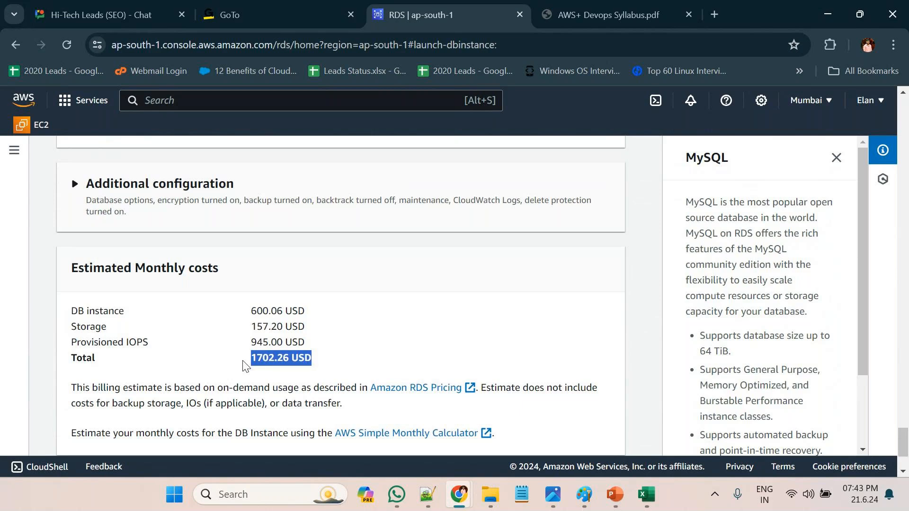
{"action": "left_click", "coordinate": [351, 356]}
{"action": "scroll", "coordinate": [351, 355], "scroll_direction": "down", "scroll_amount": 1}
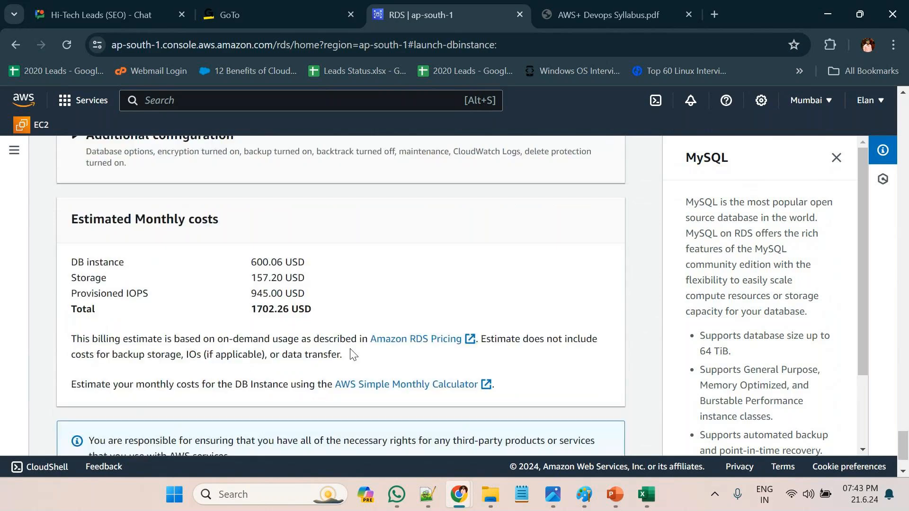
{"action": "scroll", "coordinate": [352, 355], "scroll_direction": "down", "scroll_amount": 2}
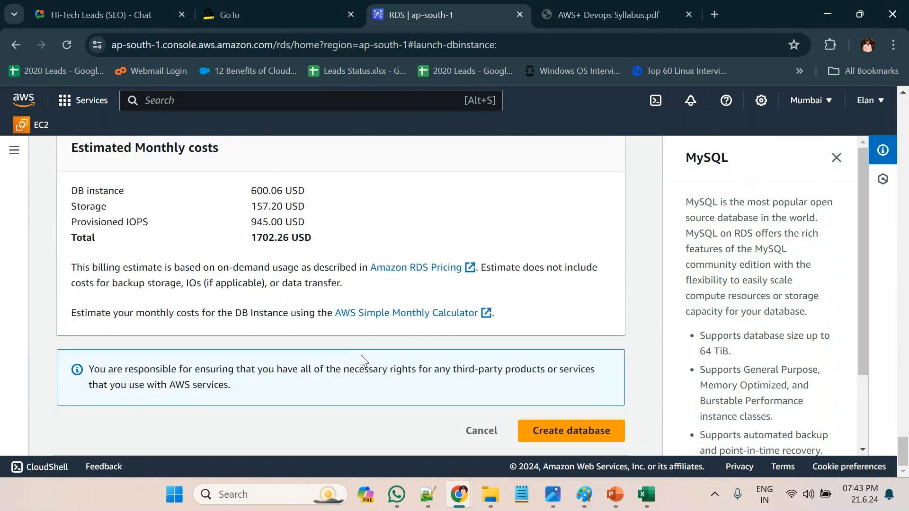
Submit the MySQL Multi-AZ form to create database-1
{"action": "left_click", "coordinate": [552, 430]}
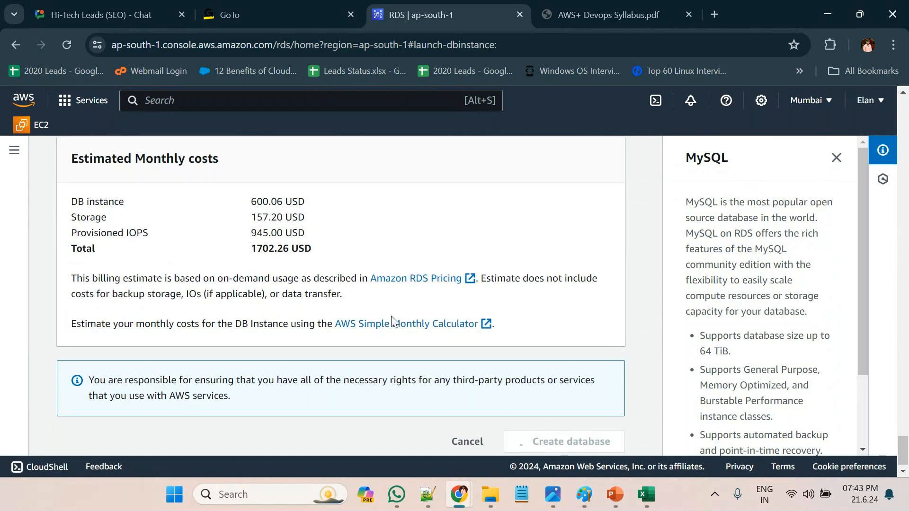
{"action": "scroll", "coordinate": [391, 322], "scroll_direction": "up", "scroll_amount": 15}
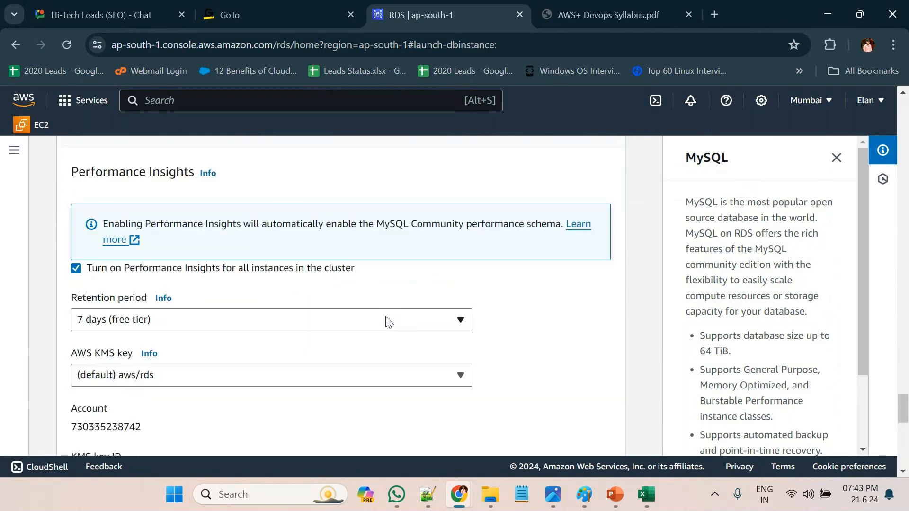
{"action": "scroll", "coordinate": [388, 323], "scroll_direction": "down", "scroll_amount": 13}
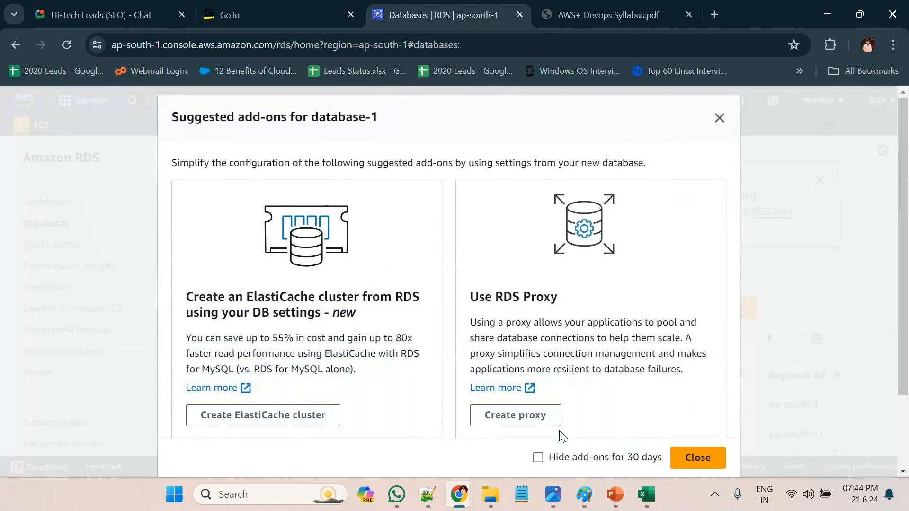
Dismiss the Suggested add-ons dialog and refresh the Databases list
{"action": "left_click", "coordinate": [718, 120]}
{"action": "scroll", "coordinate": [686, 236], "scroll_direction": "down", "scroll_amount": 1}
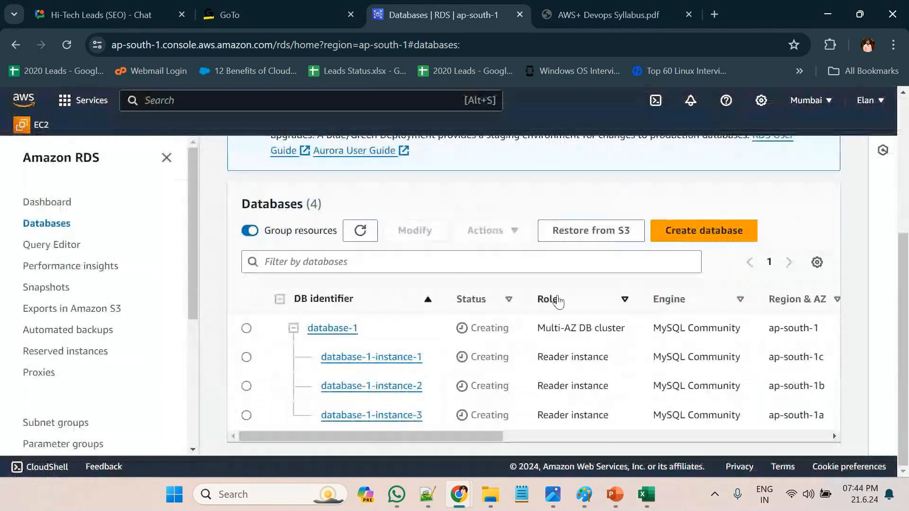
{"action": "left_click", "coordinate": [361, 234]}
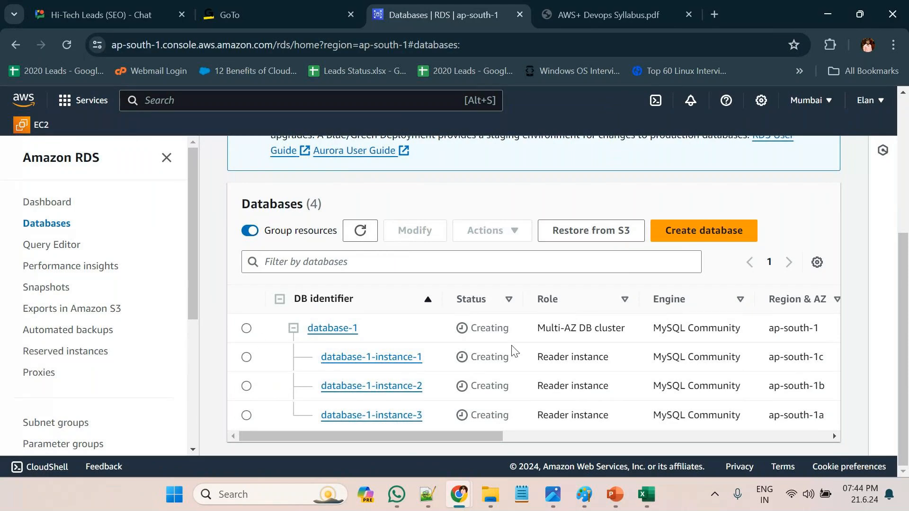
Select the database-1 cluster and database-1-instance-1, instance-2 and instance-3 in turn
{"action": "left_click", "coordinate": [246, 328]}
{"action": "left_click", "coordinate": [246, 357]}
{"action": "left_click", "coordinate": [247, 387]}
{"action": "left_click", "coordinate": [247, 416]}
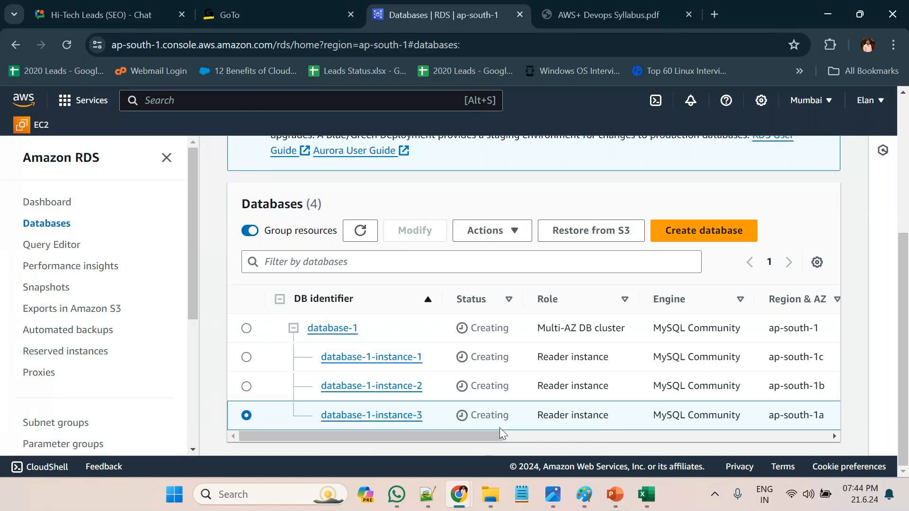
Highlight the Creating statuses of the cluster and its instances, then refresh the list
{"action": "left_click_drag", "start_coordinate": [475, 326], "coordinate": [524, 361]}
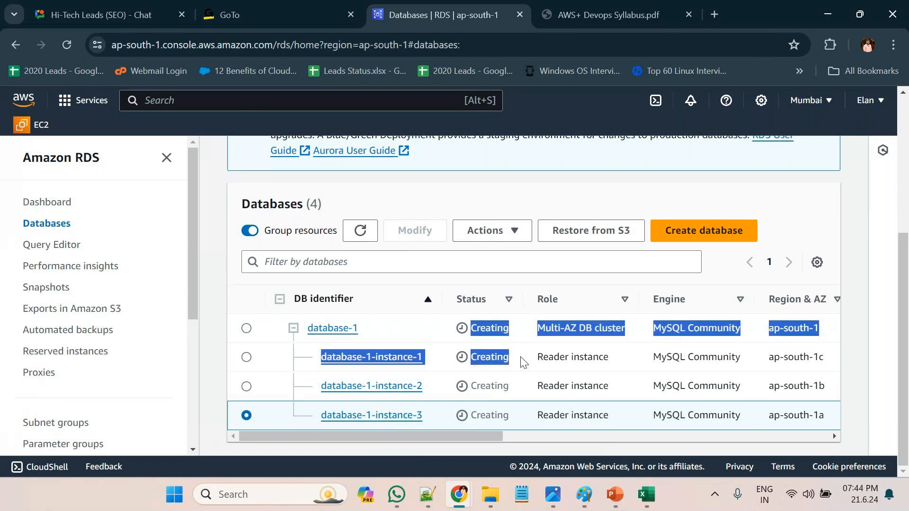
{"action": "double_click", "coordinate": [505, 417]}
{"action": "left_click", "coordinate": [472, 324], "text": "shift"}
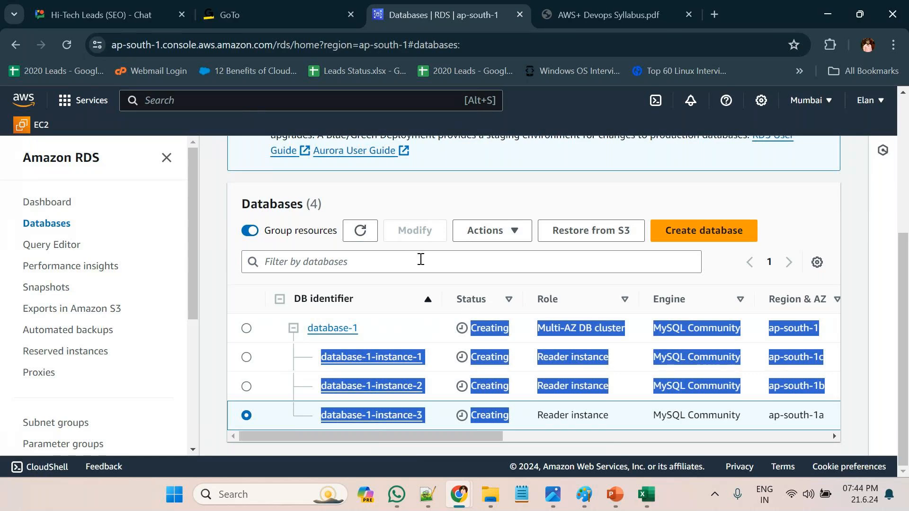
{"action": "left_click", "coordinate": [560, 201]}
{"action": "left_click", "coordinate": [369, 236]}
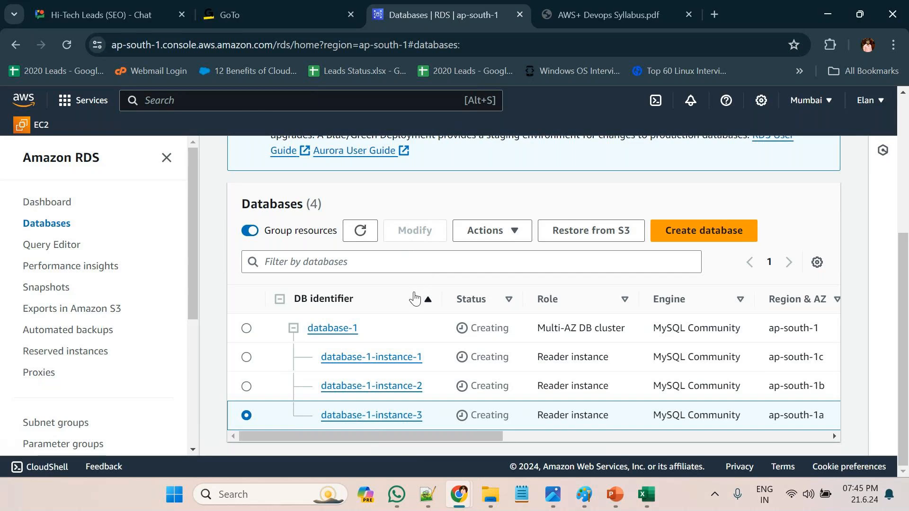
Refresh the Databases list until database-1 shows Modifying and instance-1 appears as writer
{"action": "left_click", "coordinate": [361, 231]}
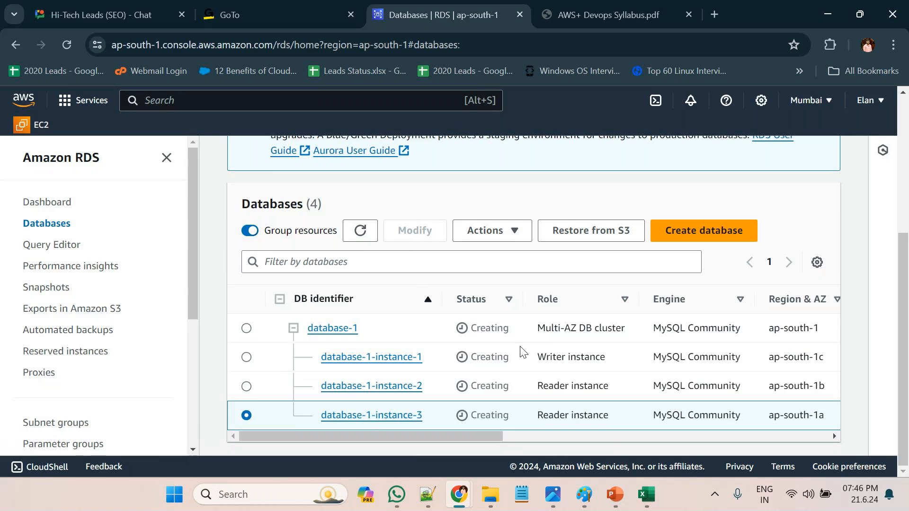
{"action": "scroll", "coordinate": [522, 351], "scroll_direction": "up", "scroll_amount": 1}
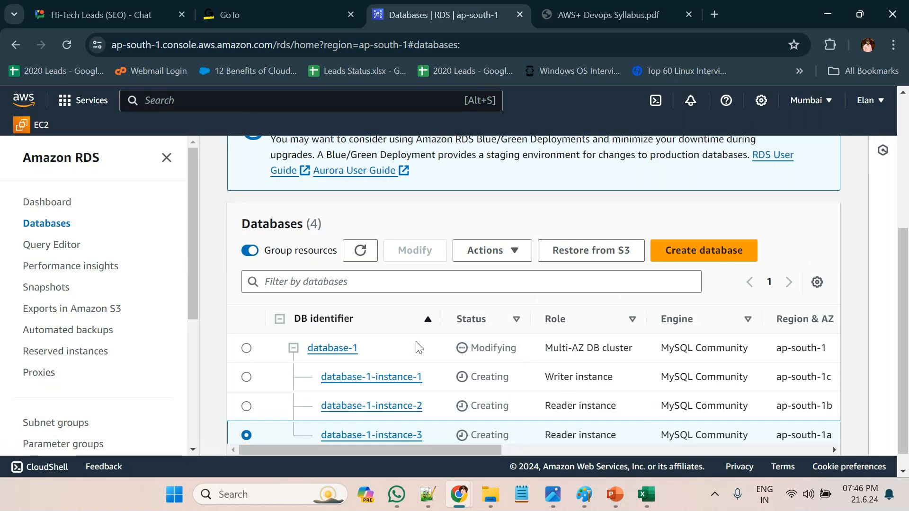
{"action": "left_click", "coordinate": [363, 256]}
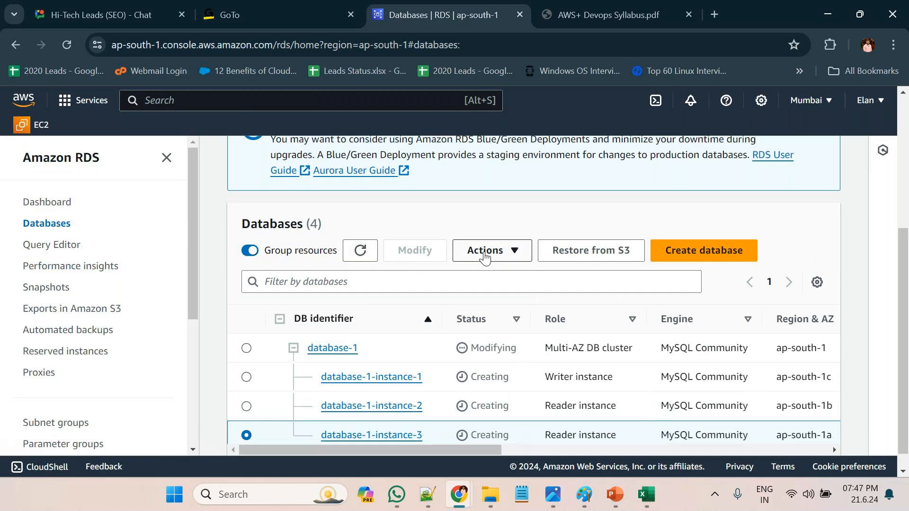
{"action": "scroll", "coordinate": [710, 209], "scroll_direction": "up", "scroll_amount": 3}
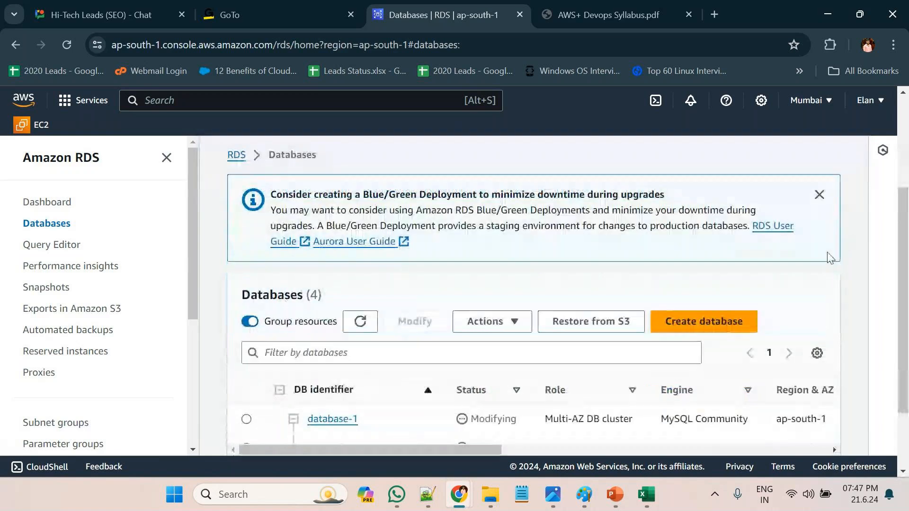
{"action": "scroll", "coordinate": [559, 378], "scroll_direction": "down", "scroll_amount": 2}
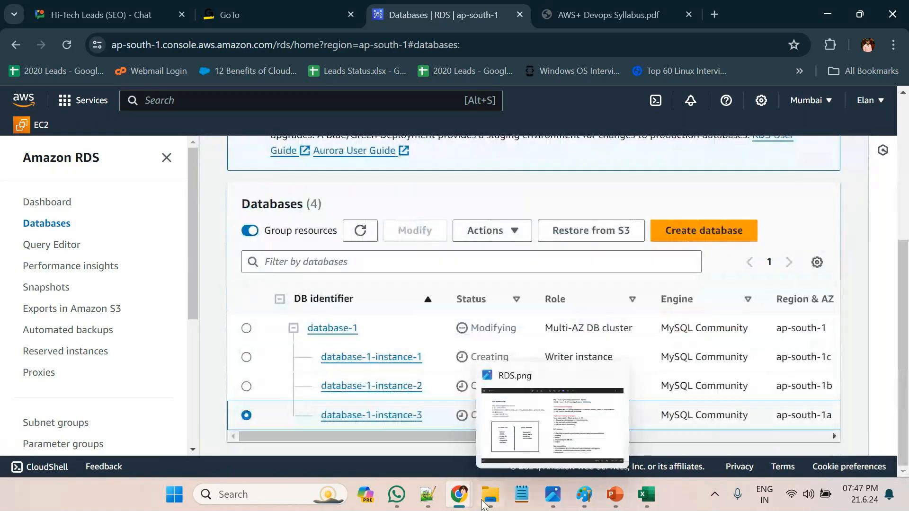